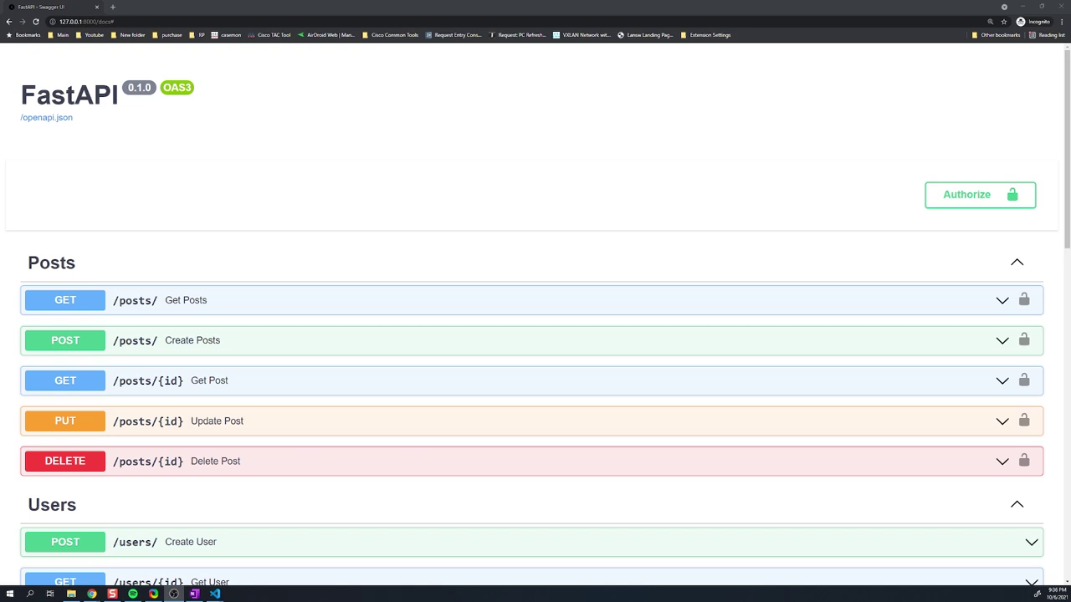
scroll(162, 256, down, 1)
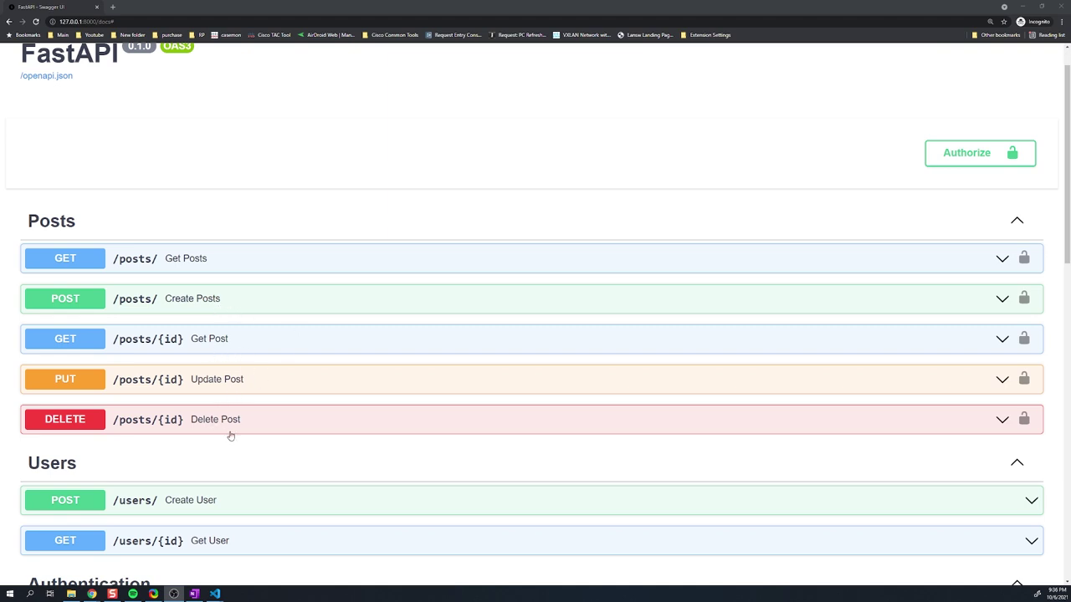
scroll(234, 434, down, 1)
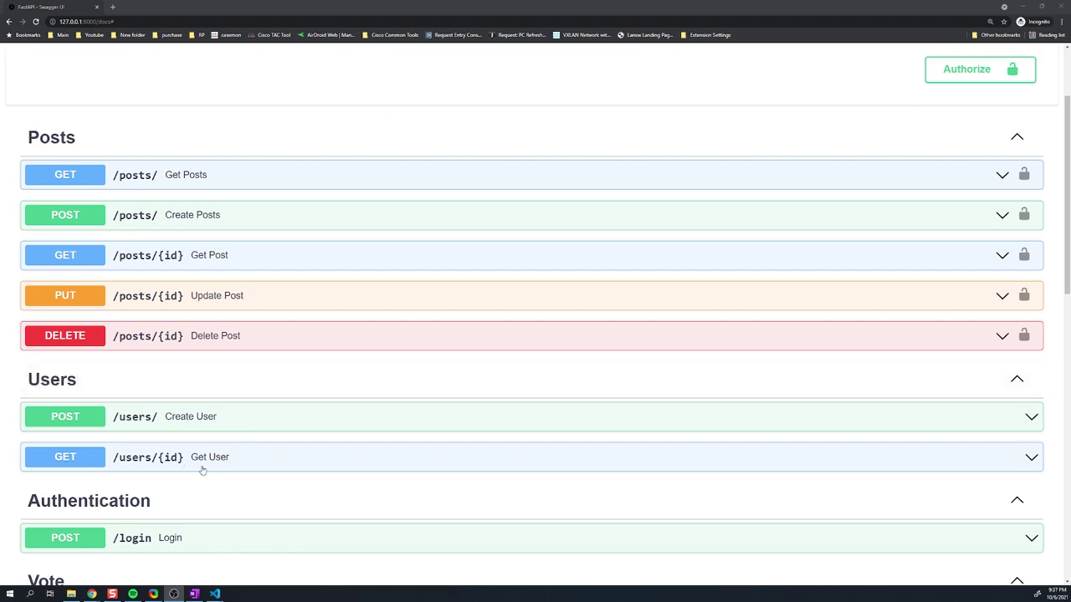
scroll(206, 469, down, 2)
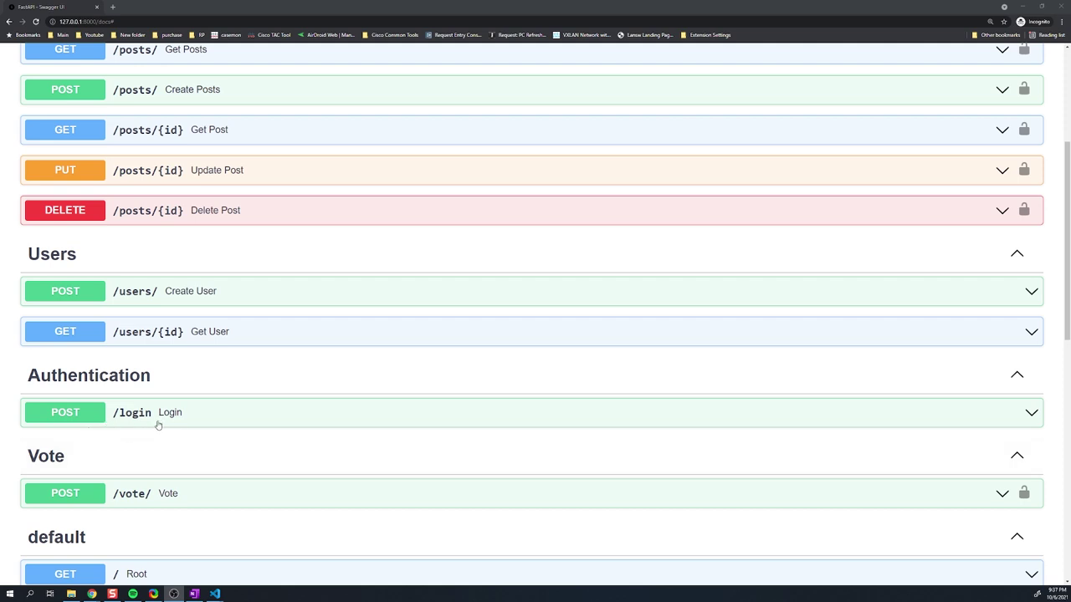
scroll(164, 425, down, 1)
scroll(163, 425, down, 1)
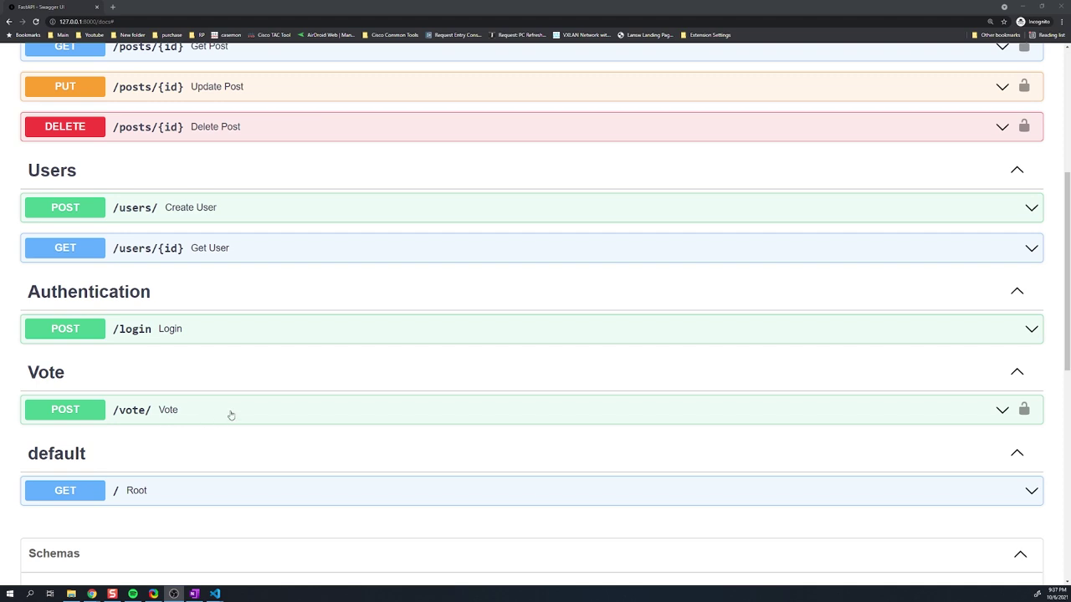
scroll(230, 412, up, 4)
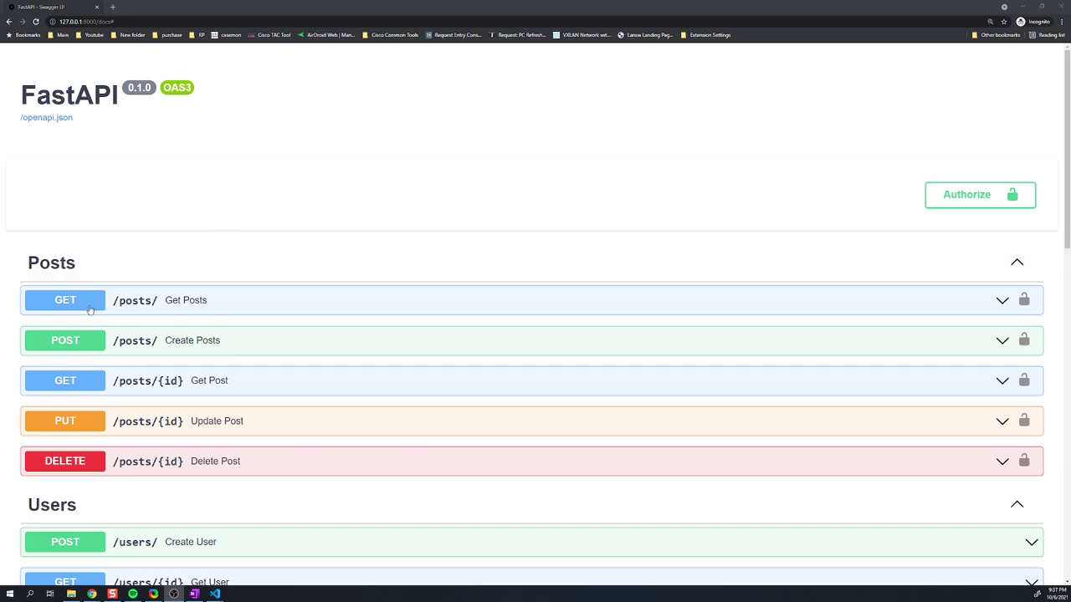
Expand GET /posts/ Get Posts, enable Try it out, and execute it without a token
click(89, 306)
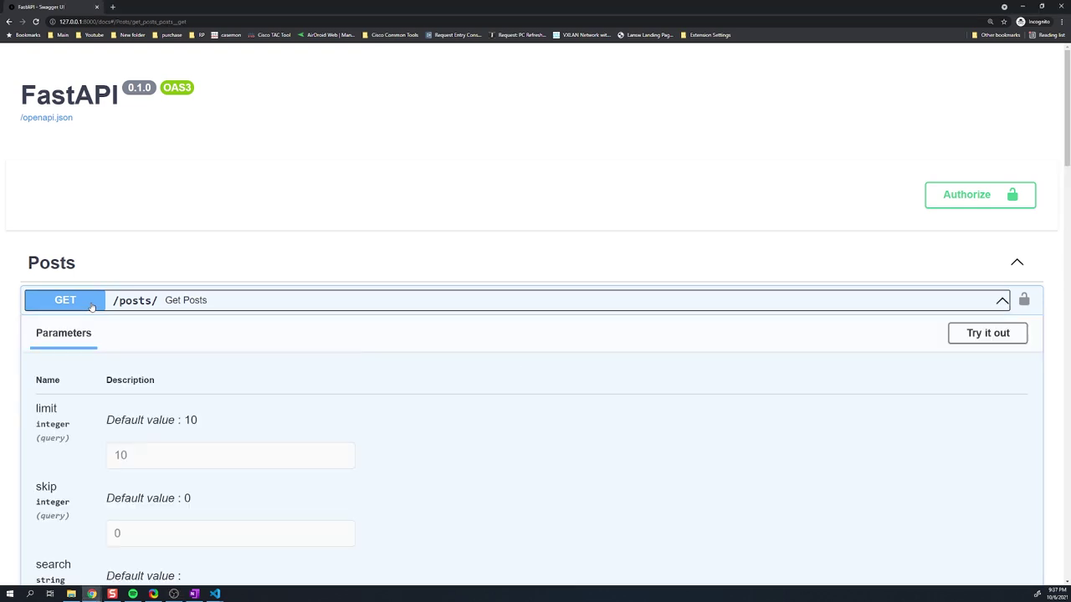
scroll(440, 407, down, 1)
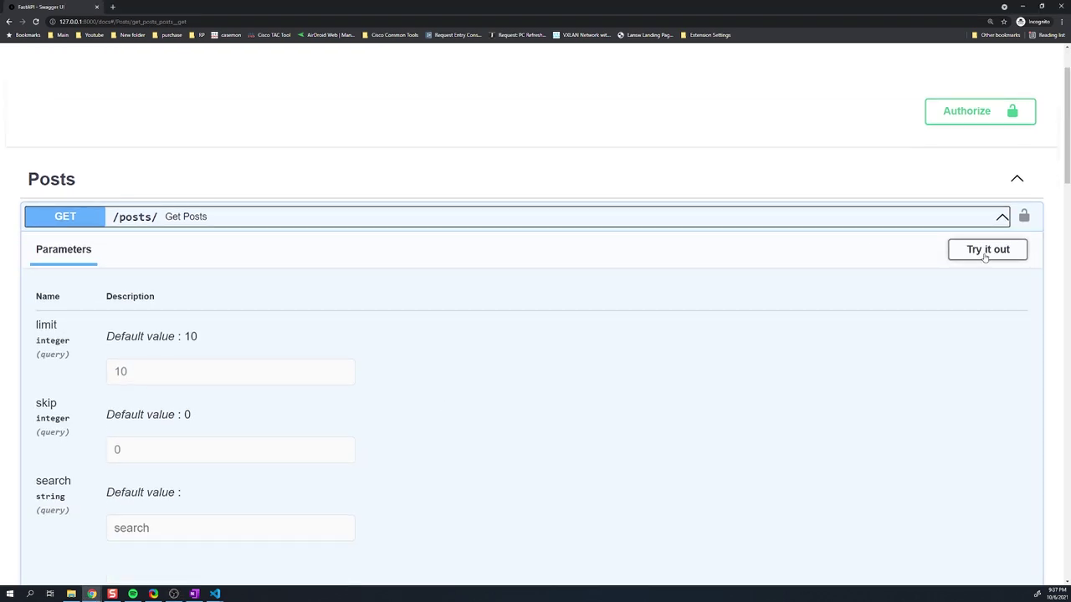
click(987, 254)
scroll(492, 347, down, 2)
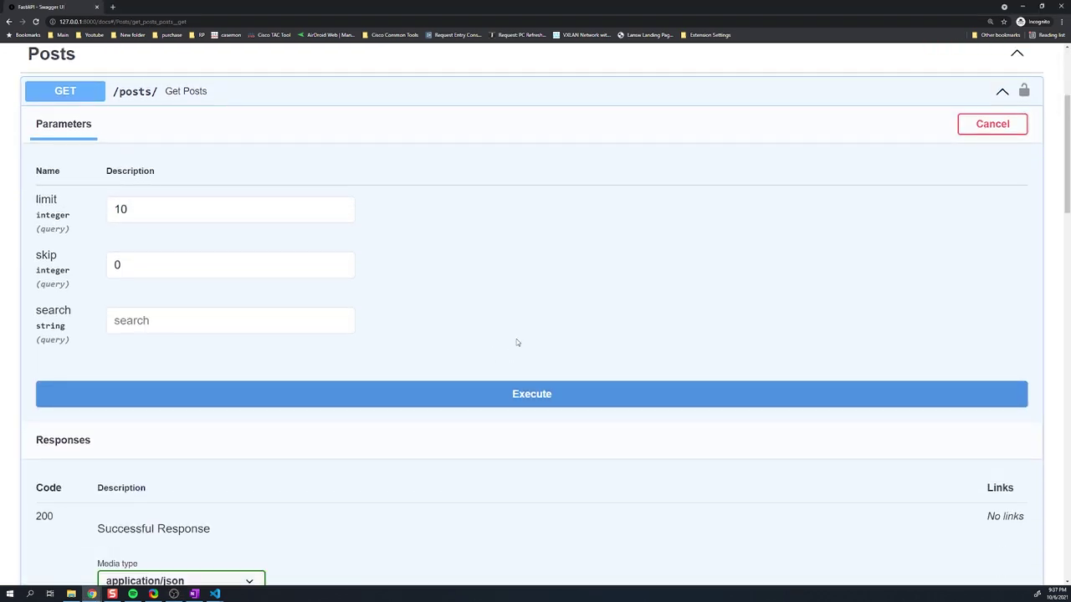
scroll(425, 368, down, 2)
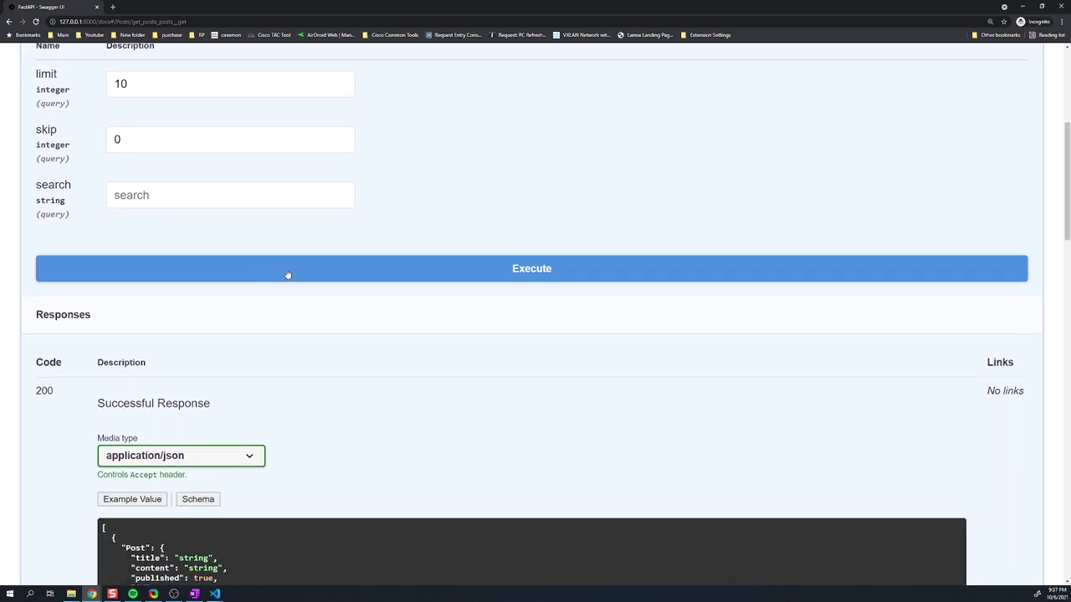
click(287, 274)
Inspect the 401 Unauthorized response with detail "Not authenticated"
scroll(34, 241, down, 4)
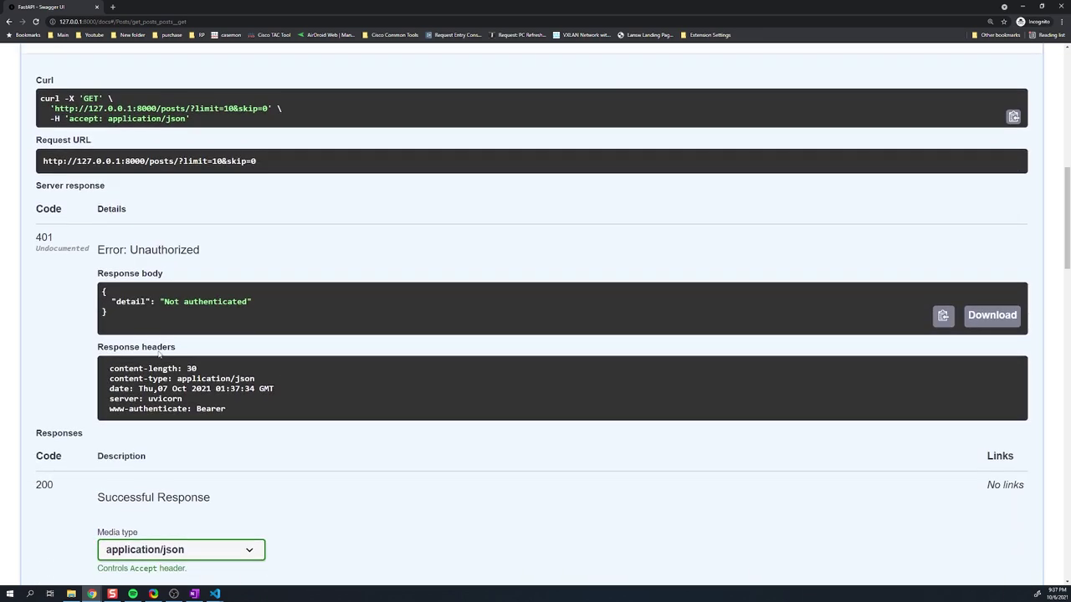
drag(203, 249, 131, 249)
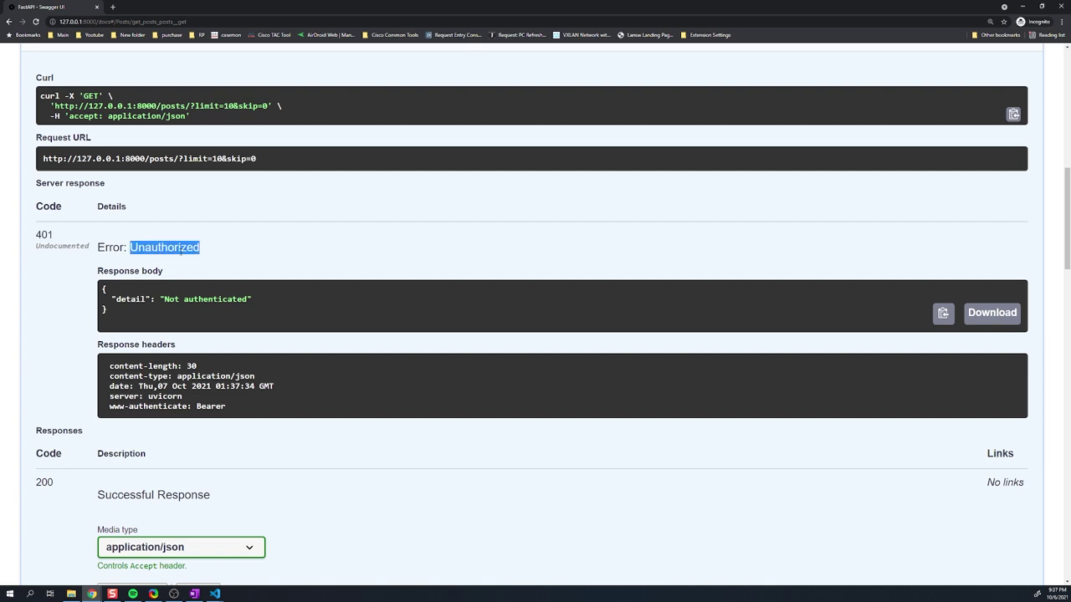
scroll(207, 334, up, 3)
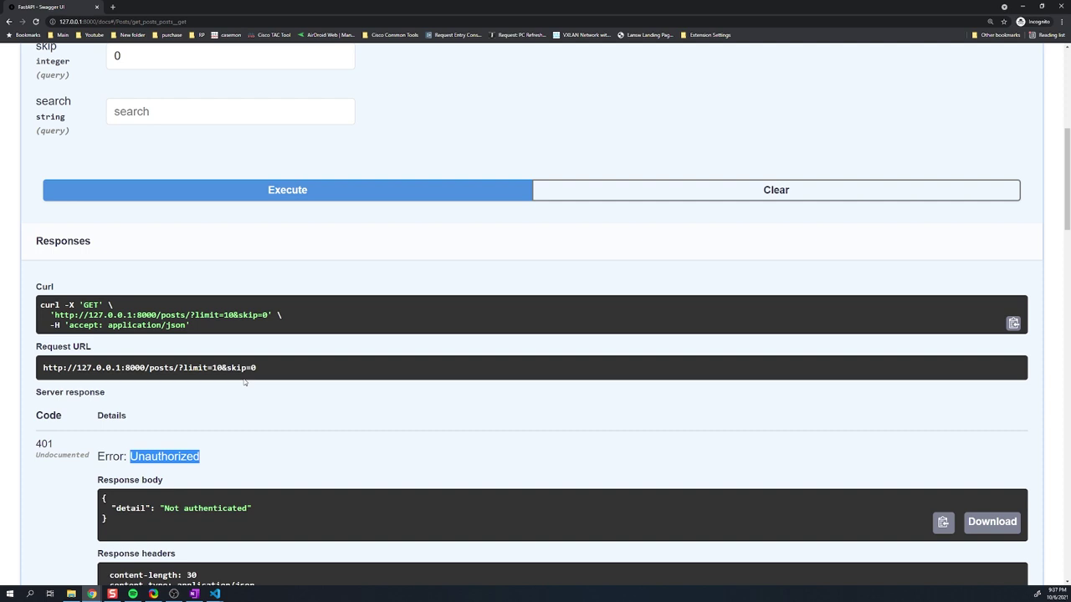
scroll(569, 268, up, 5)
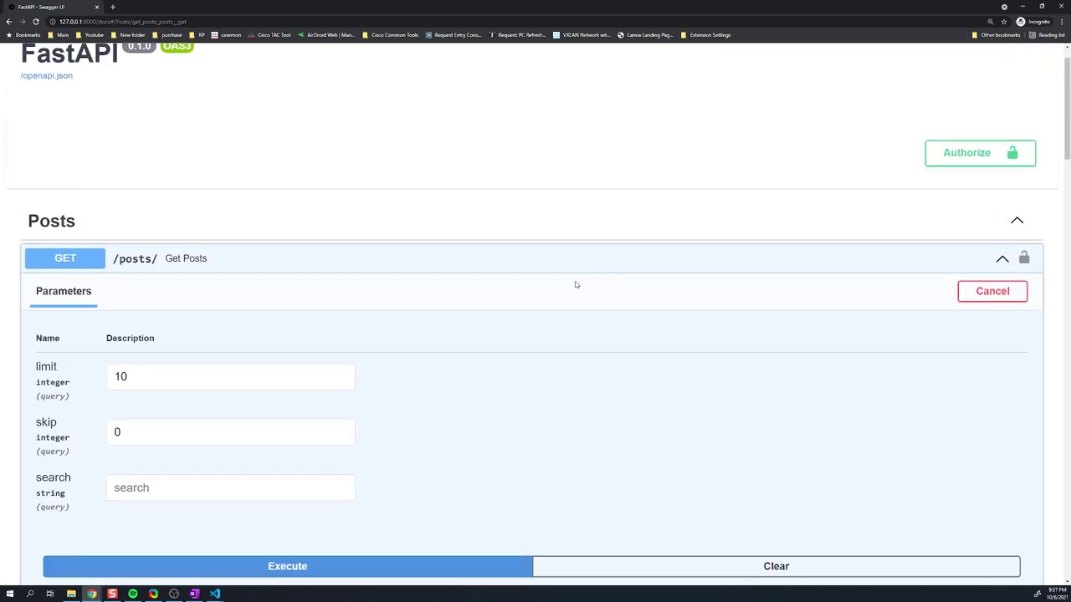
scroll(574, 282, down, 10)
scroll(234, 336, down, 12)
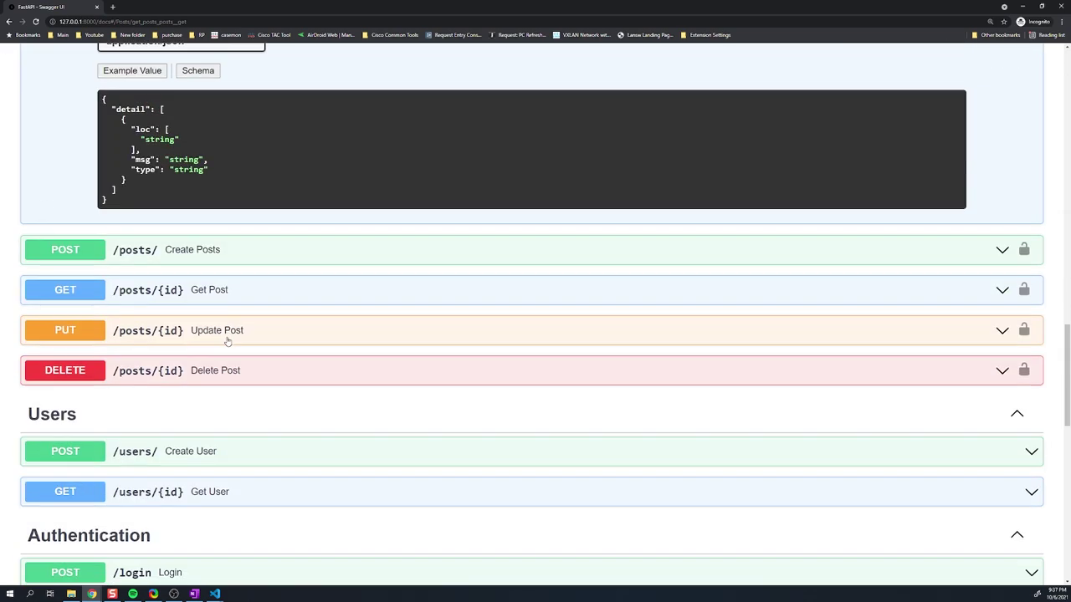
scroll(168, 326, up, 3)
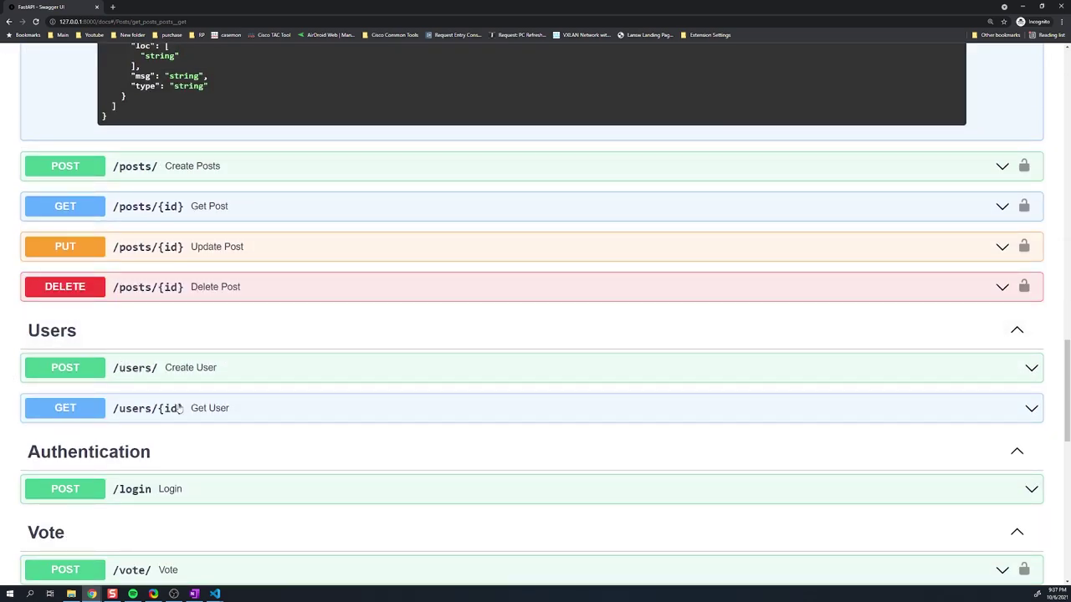
Expand POST /users/ Create User and make its request body editable
click(187, 374)
scroll(251, 393, down, 2)
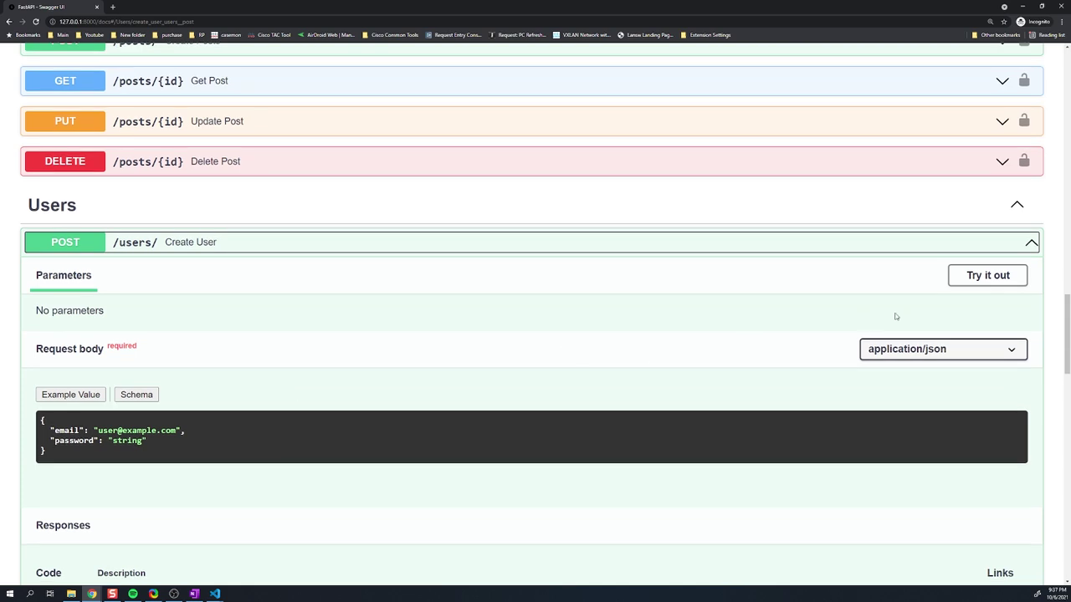
click(980, 277)
scroll(481, 383, down, 2)
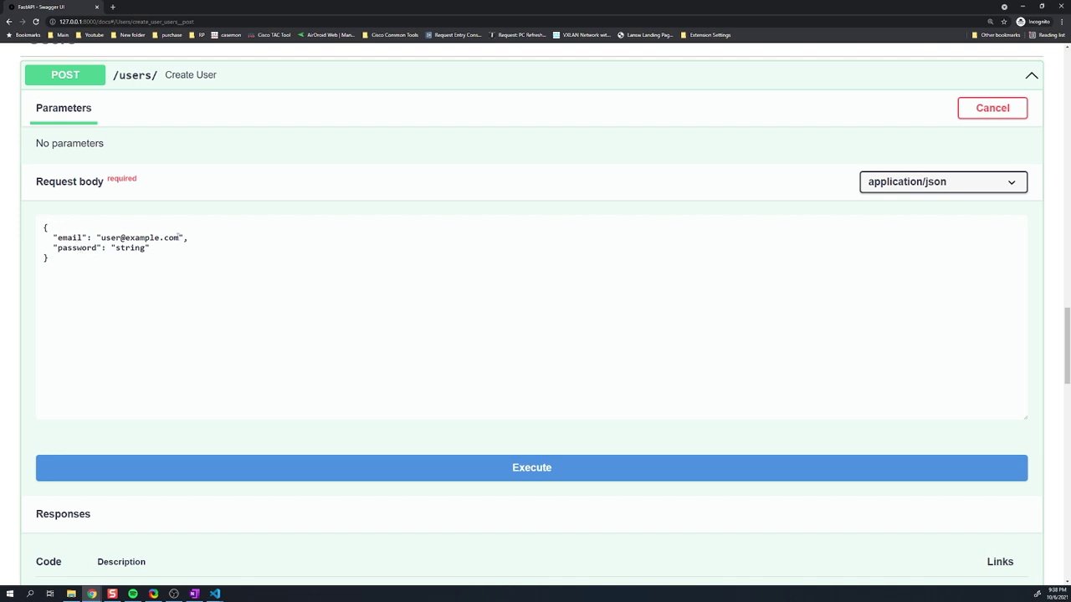
Replace the sample e-mail and password with the new user's e-mail and password, then execute
drag(178, 237, 102, 240)
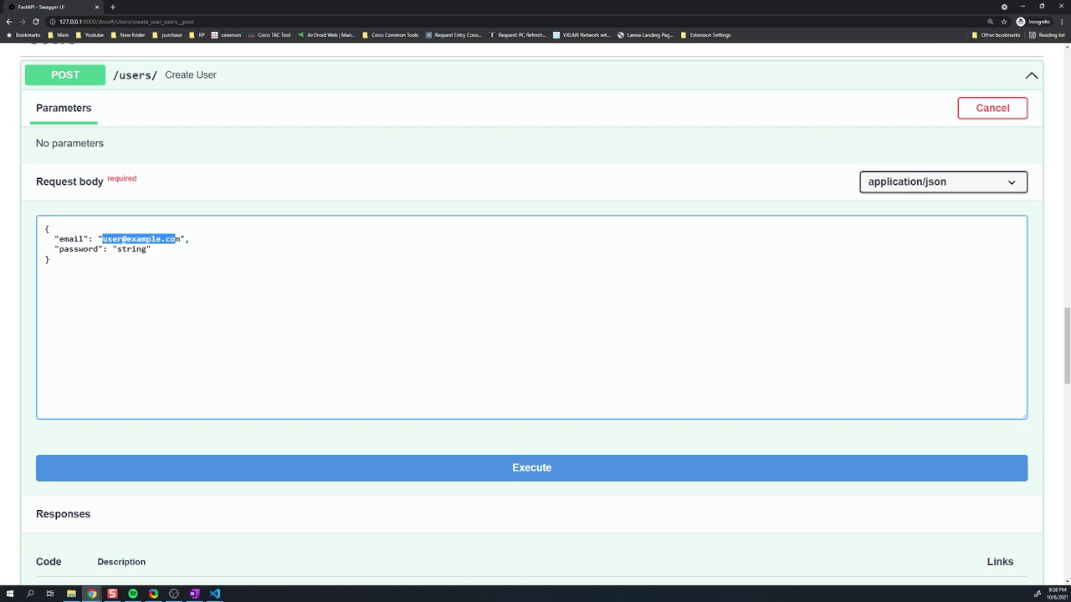
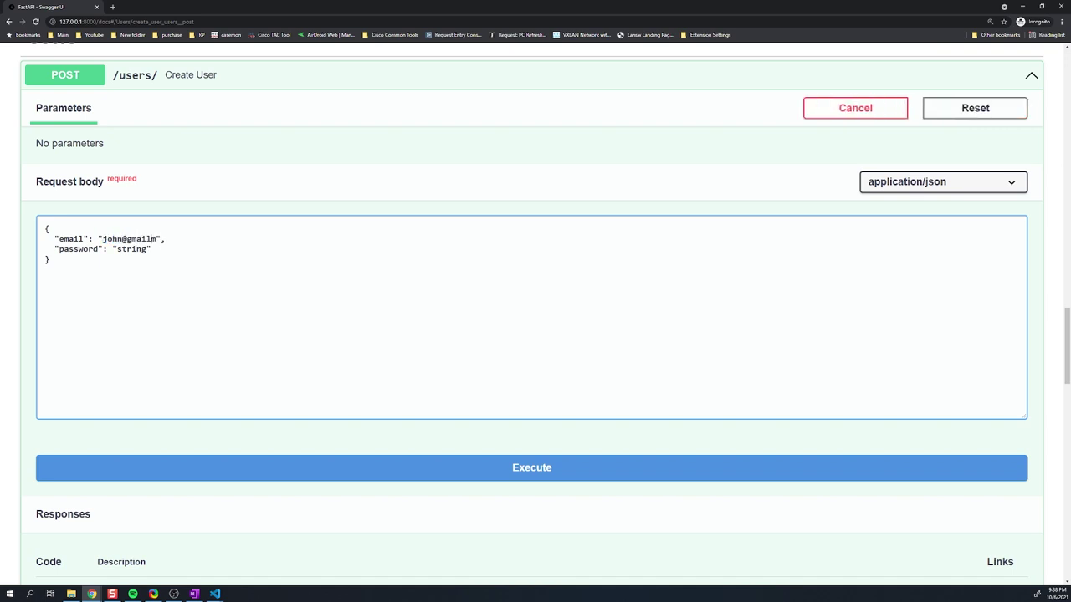
key(Delete)
drag(146, 249, 117, 249)
key(BackSpace)
key(Delete)
text(password)
click(257, 473)
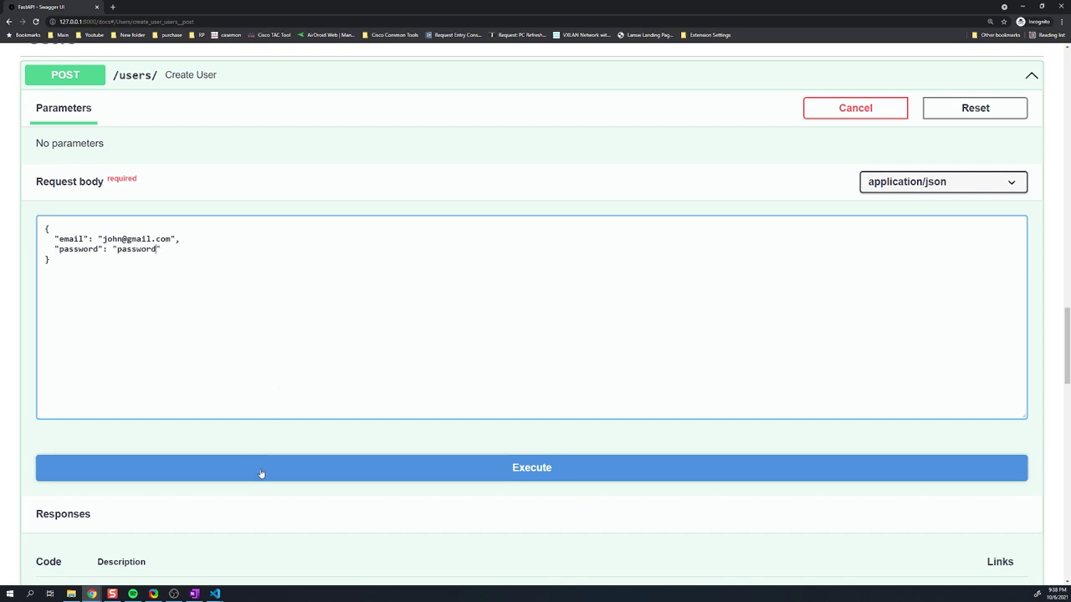
Review the 201 Create User response showing id 17, e-mail and created_at, then return to the top
scroll(240, 448, down, 3)
scroll(251, 442, down, 2)
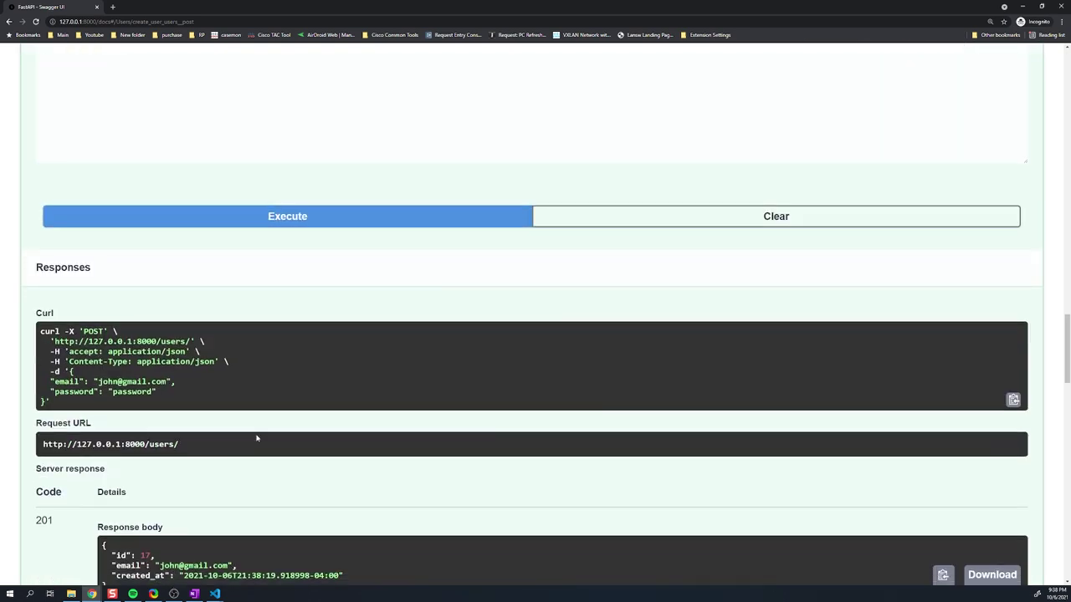
scroll(198, 359, down, 1)
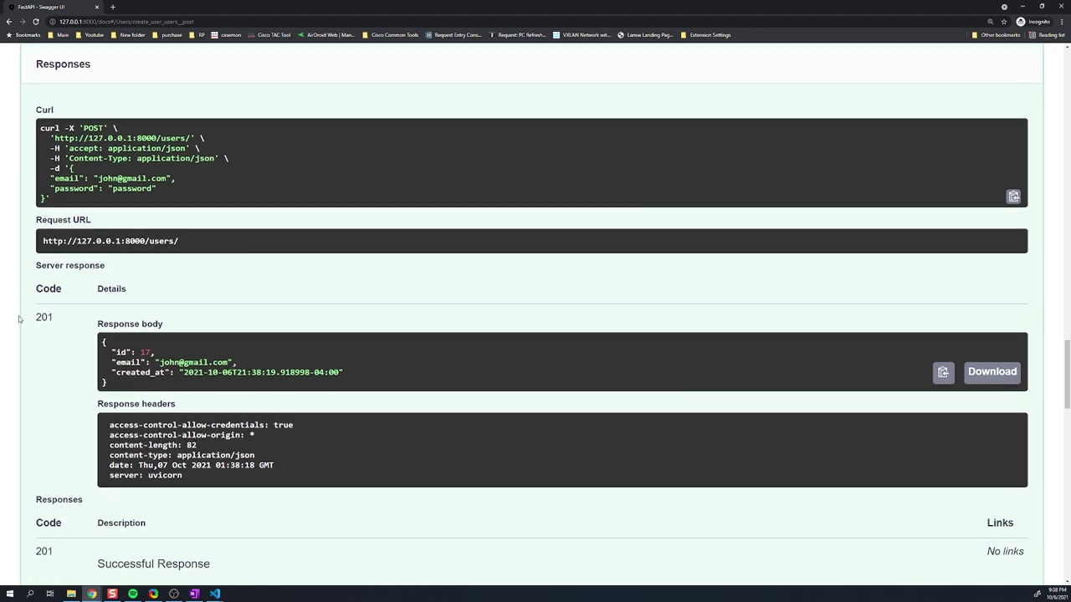
drag(35, 317, 55, 320)
drag(116, 352, 242, 363)
click(162, 356)
click(243, 363)
drag(116, 372, 362, 370)
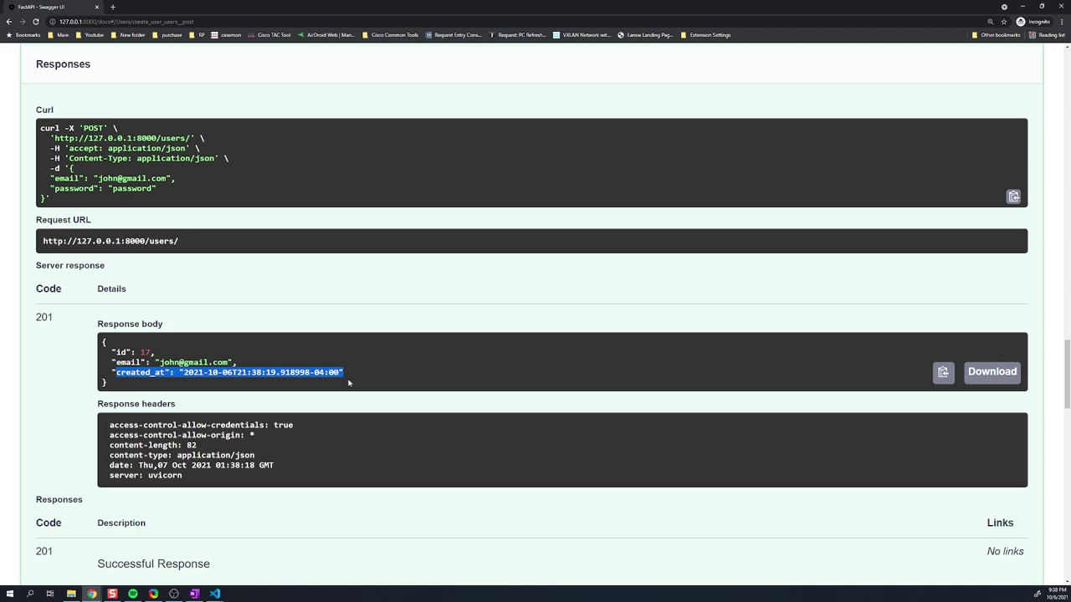
scroll(397, 362, up, 3)
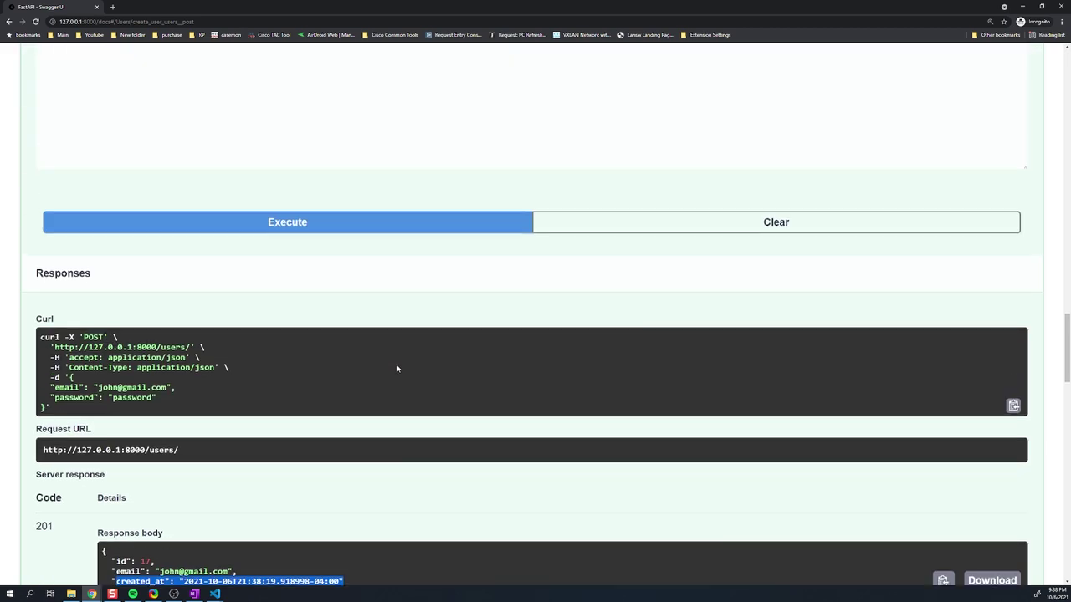
scroll(786, 353, down, 15)
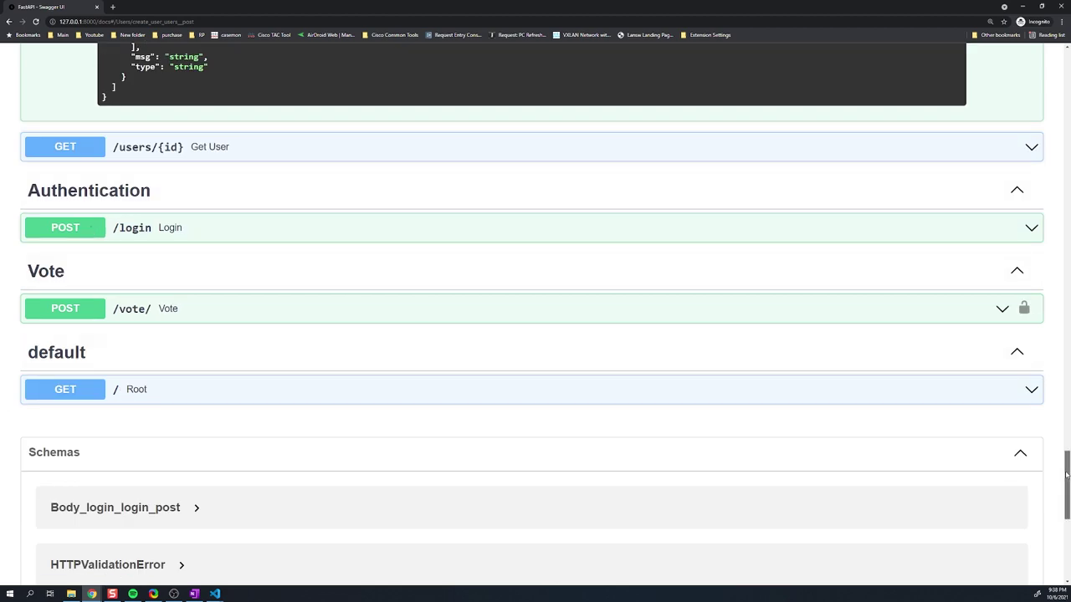
drag(1067, 483, 1066, 63)
Authorize with the new user's e-mail and password, then close the Available authorizations dialog
click(973, 198)
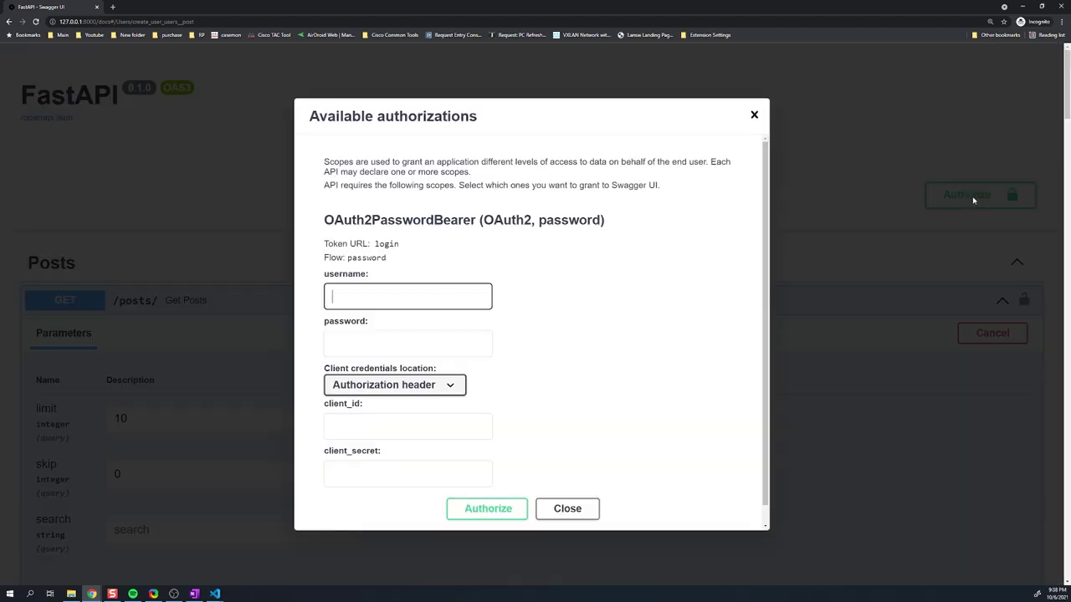
click(407, 296)
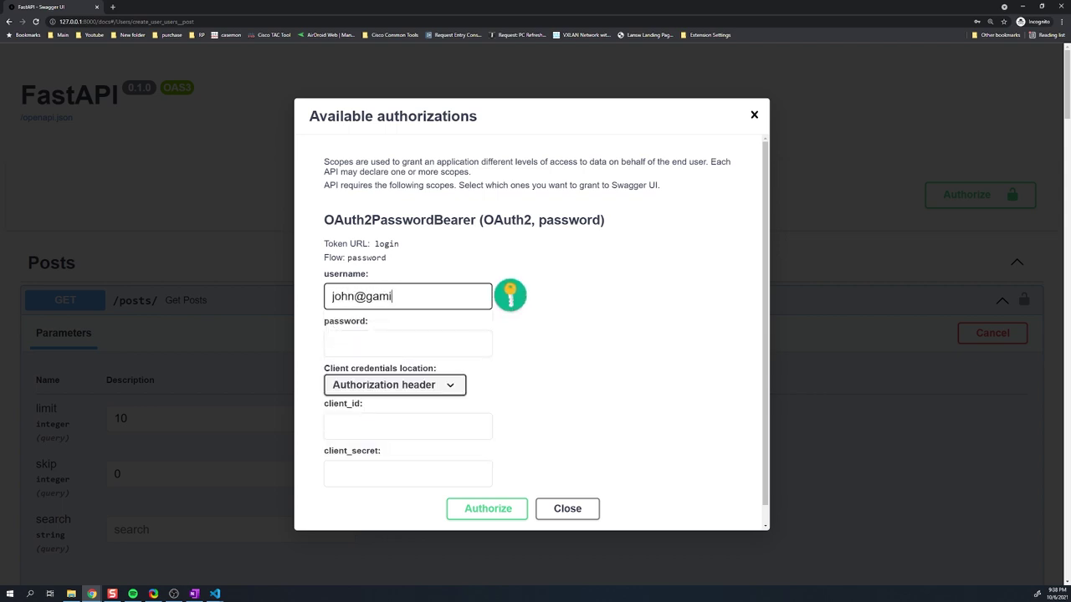
key(Tab)
text(password)
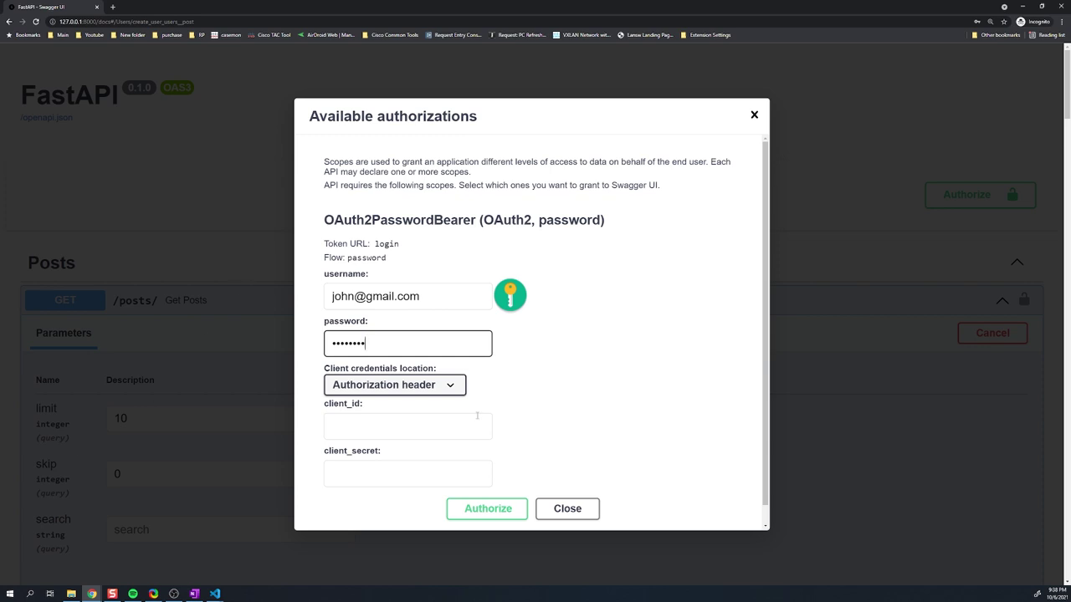
click(479, 512)
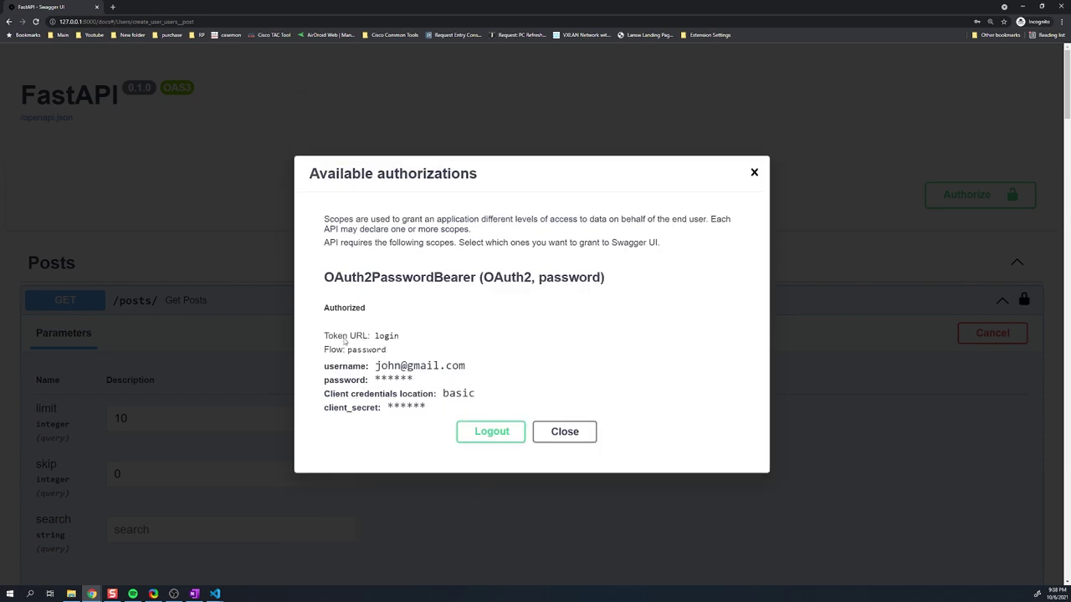
click(571, 433)
scroll(136, 365, down, 2)
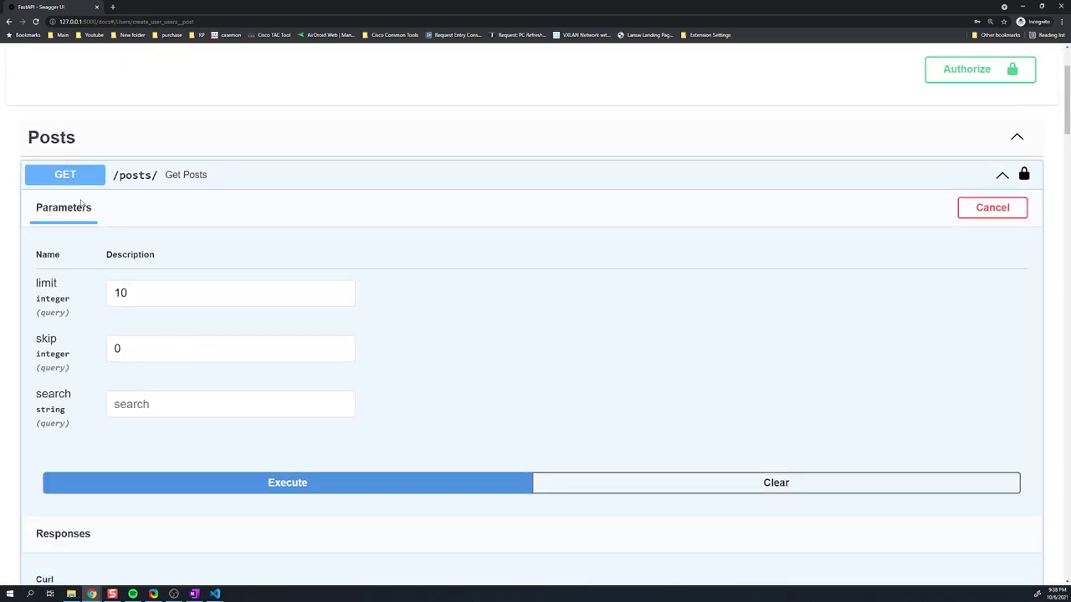
click(311, 484)
scroll(311, 487, down, 5)
scroll(311, 487, down, 2)
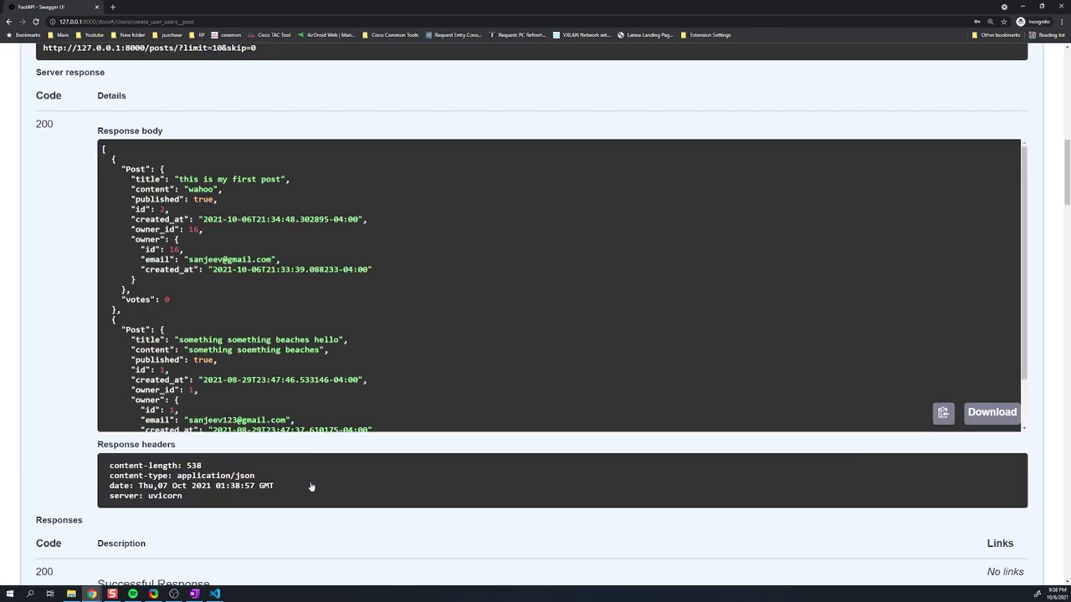
scroll(502, 268, down, 3)
scroll(477, 275, down, 1)
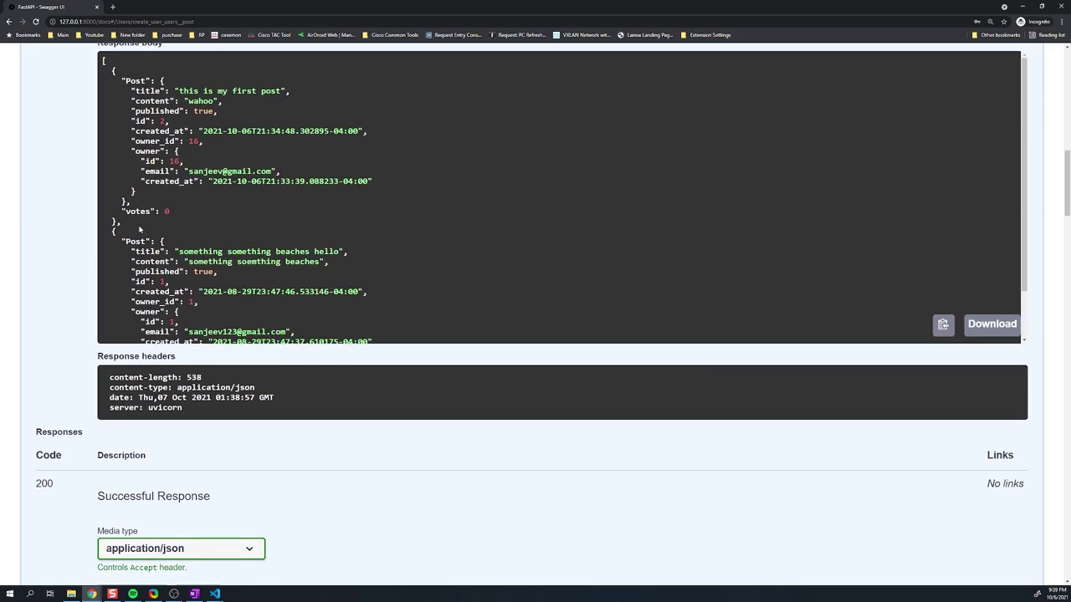
scroll(478, 276, up, 3)
scroll(209, 402, up, 2)
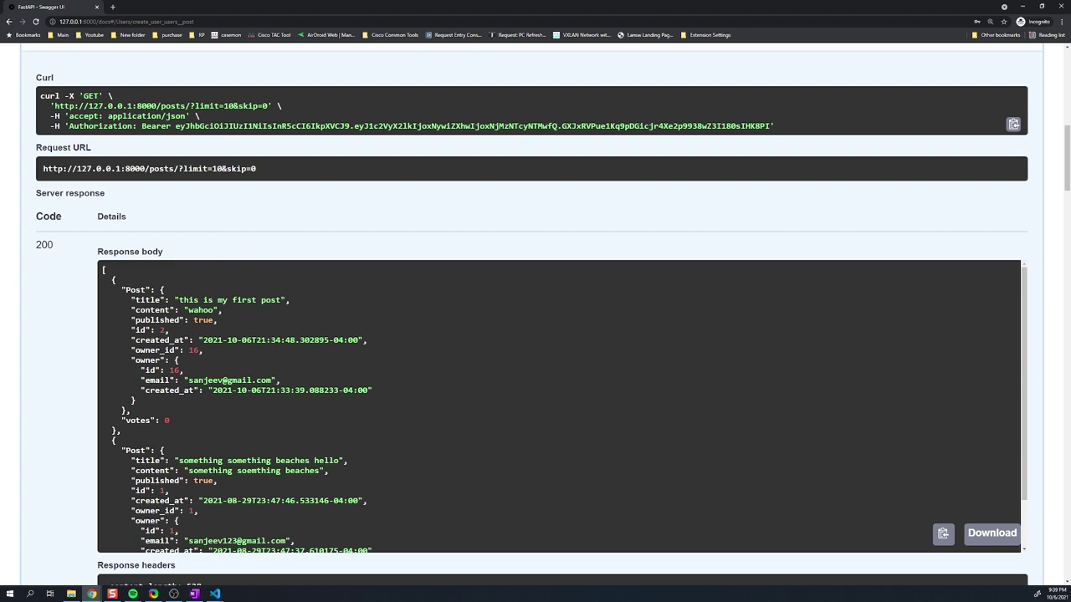
double_click(209, 380)
scroll(209, 380, down, 2)
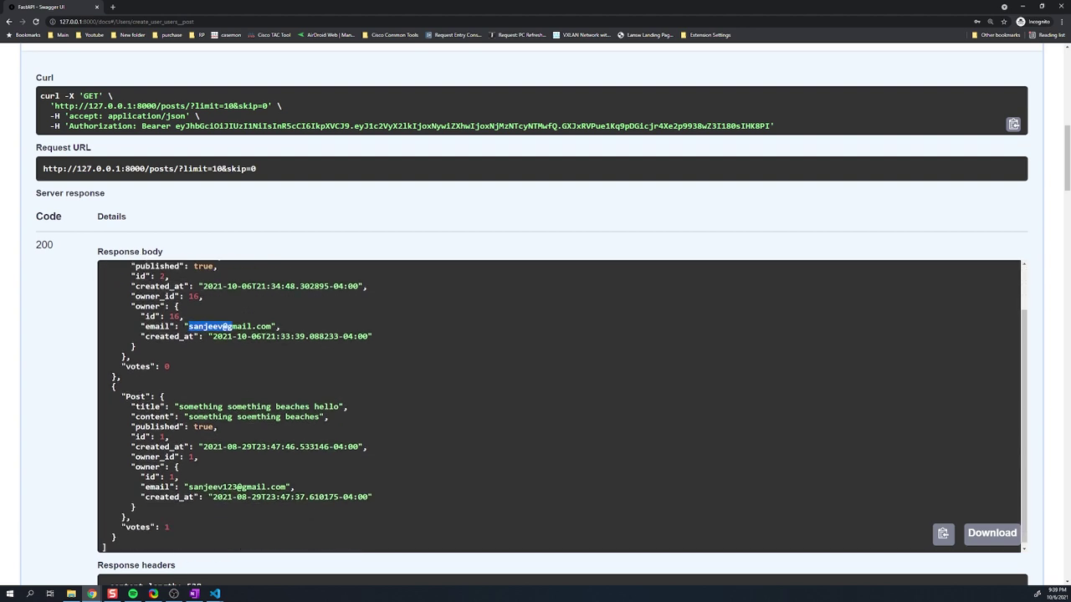
drag(188, 484, 243, 484)
scroll(323, 444, down, 12)
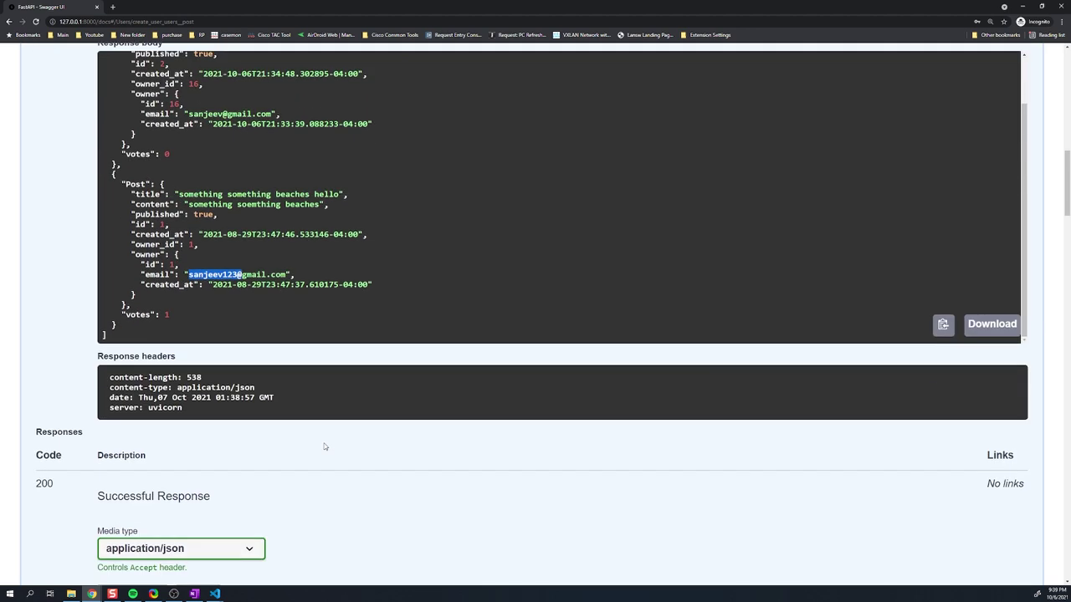
scroll(325, 446, down, 1)
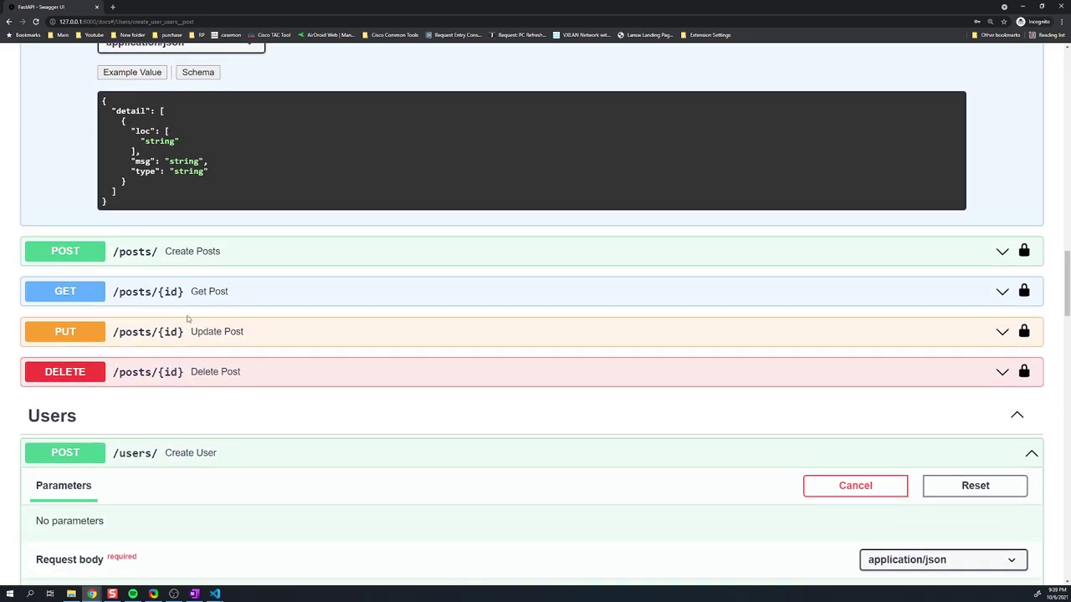
Expand POST /posts/ Create Posts, enable Try it out, and scroll down to the Schemas section
click(97, 260)
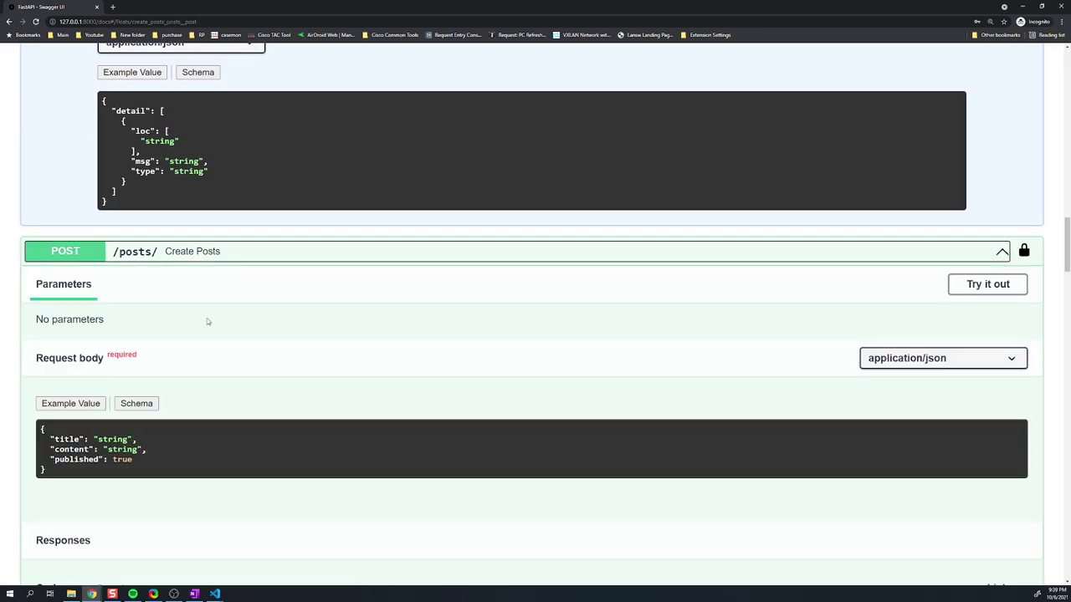
scroll(210, 380, down, 3)
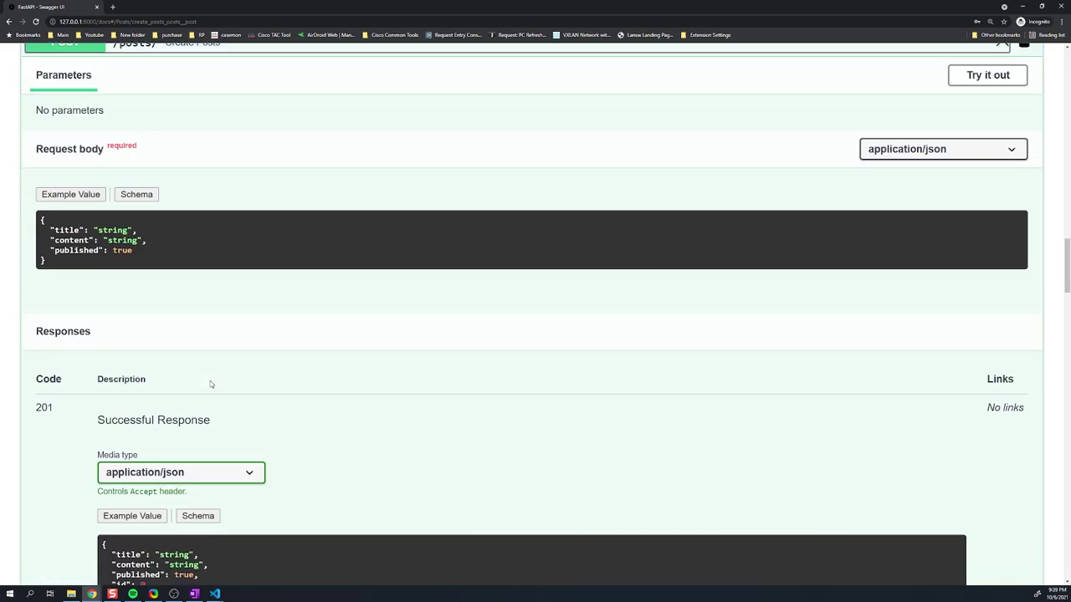
click(977, 79)
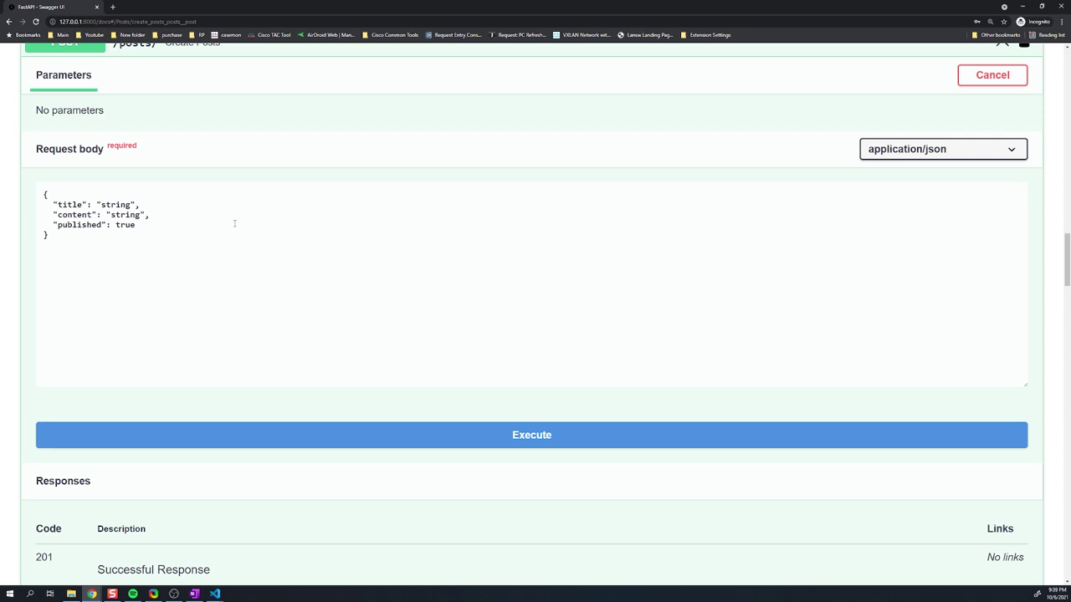
scroll(260, 361, down, 4)
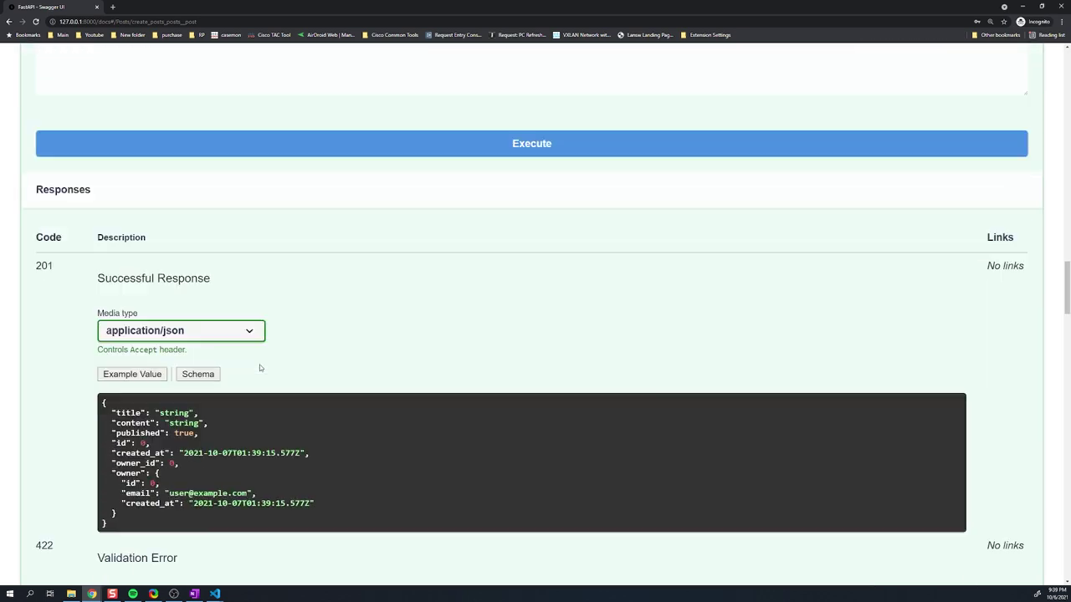
scroll(251, 366, up, 7)
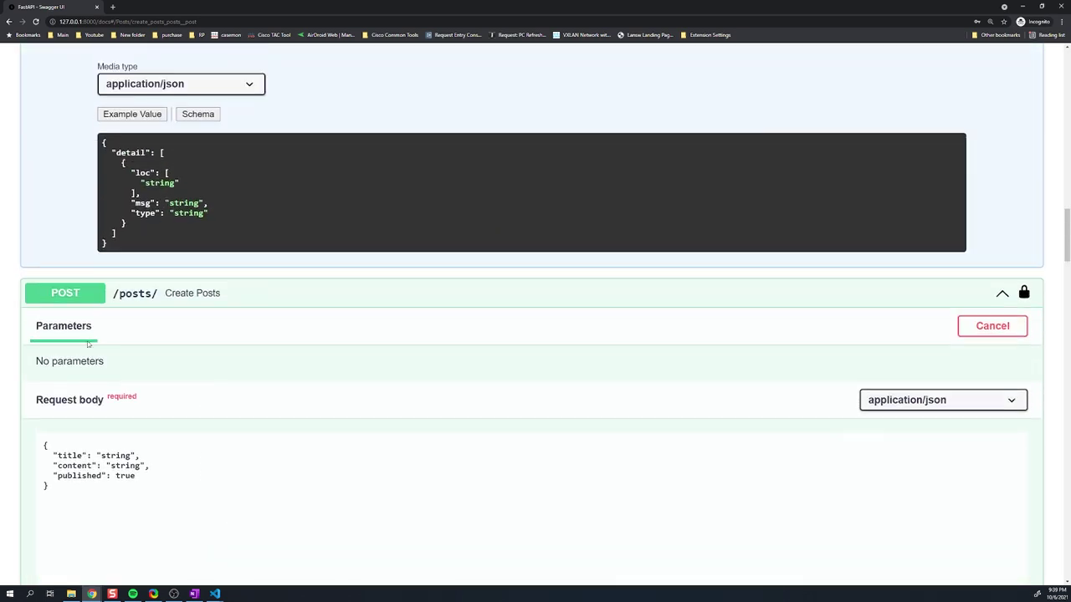
scroll(167, 379, down, 12)
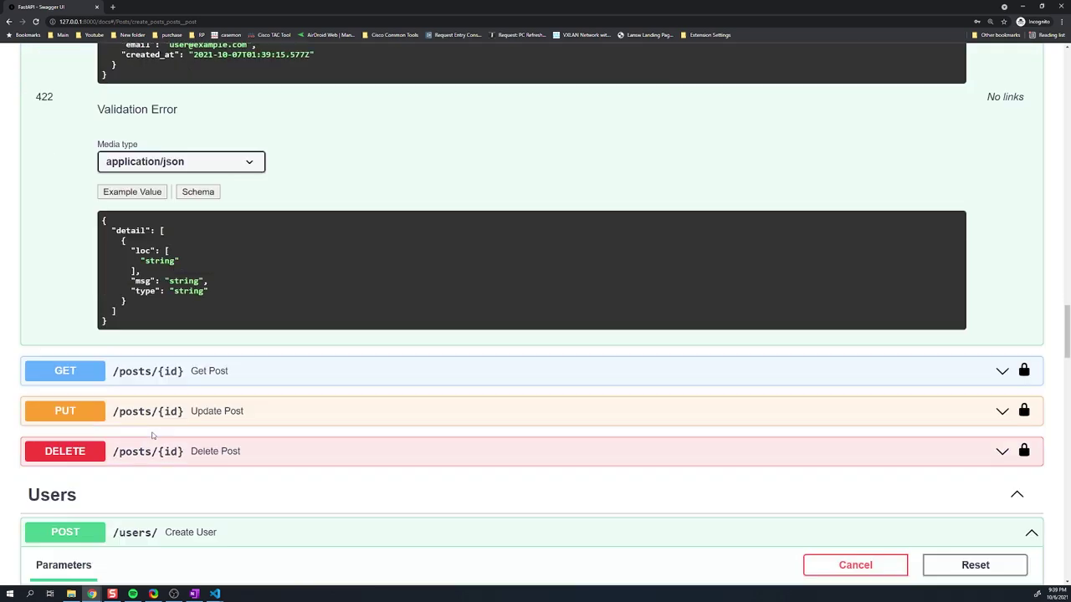
scroll(161, 407, up, 1)
scroll(150, 399, up, 4)
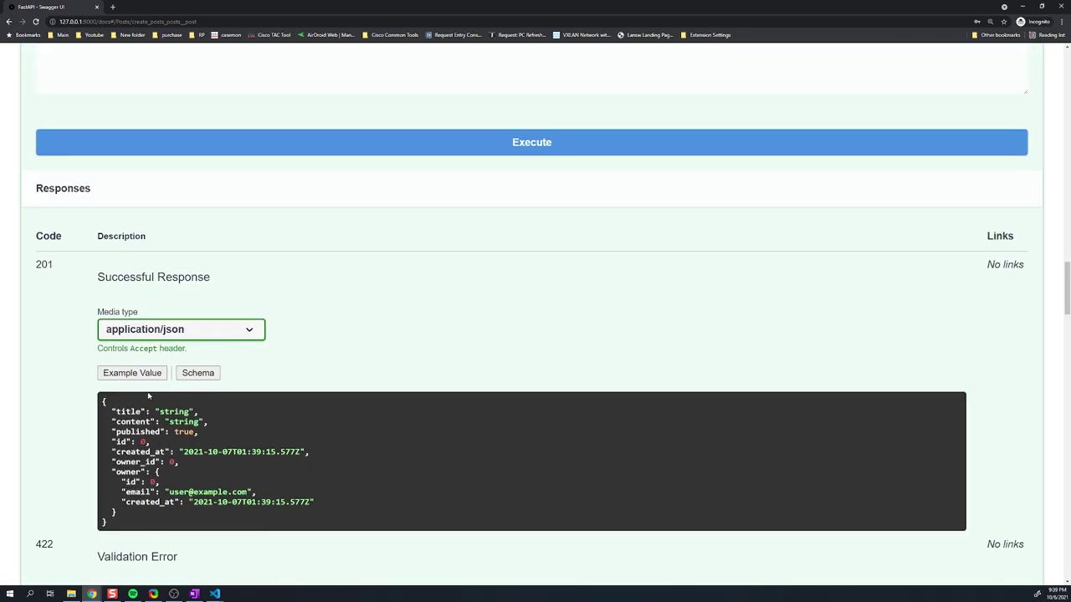
scroll(149, 396, down, 15)
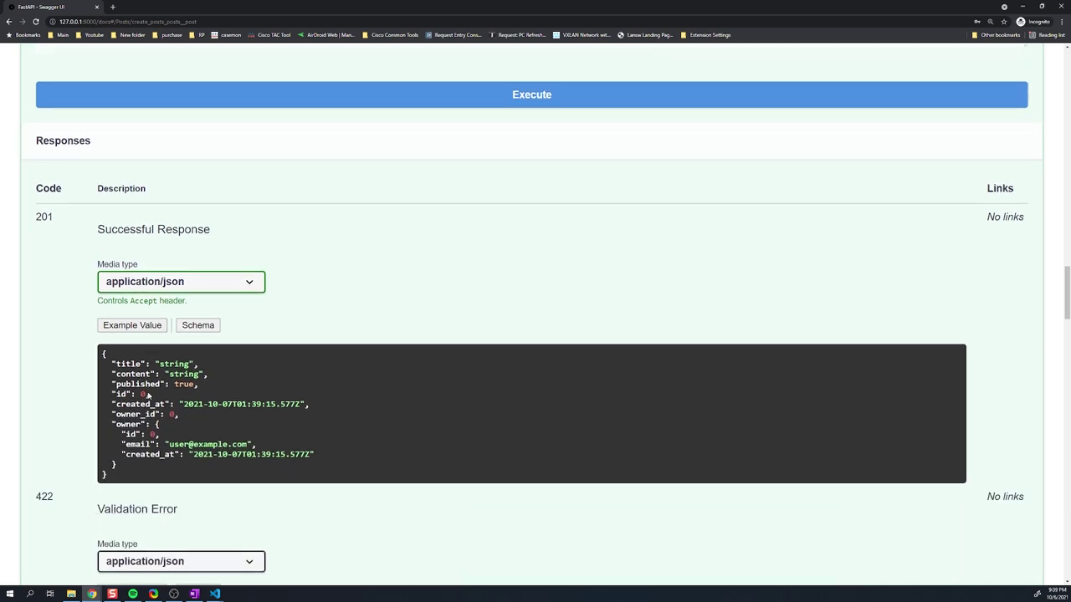
scroll(152, 402, down, 15)
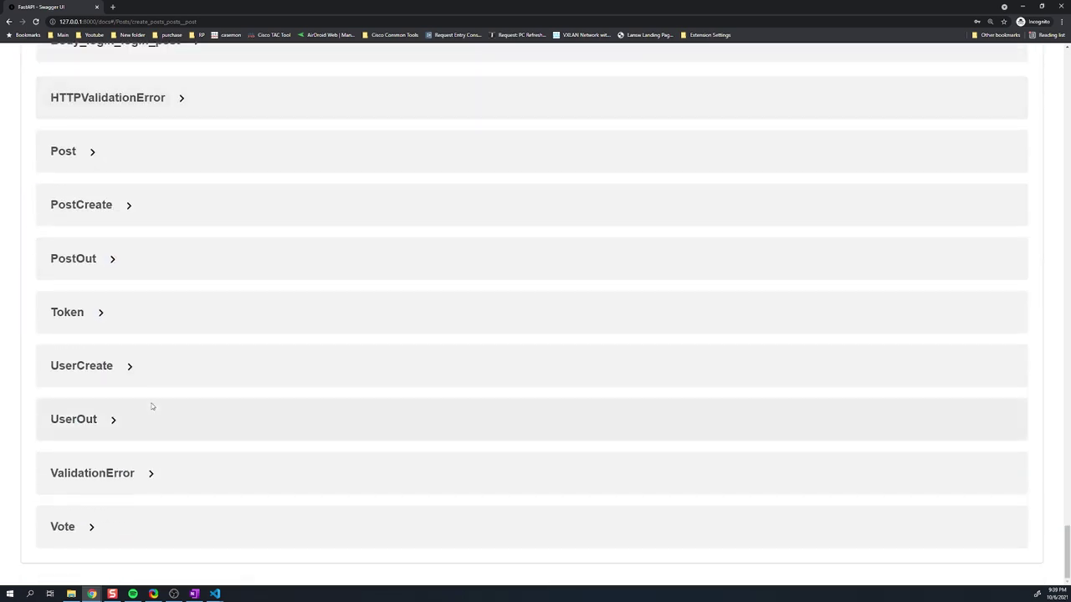
Expand the PostCreate schema to show title, content and published (default true), then return to Create Posts
click(130, 207)
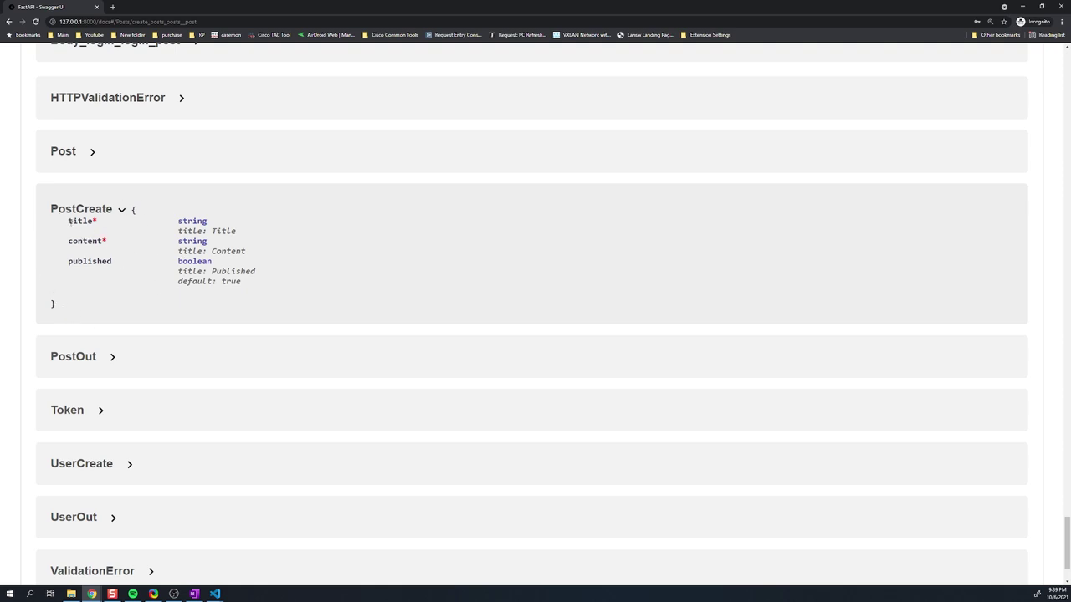
drag(61, 219, 114, 246)
click(95, 241)
drag(68, 260, 251, 288)
click(168, 272)
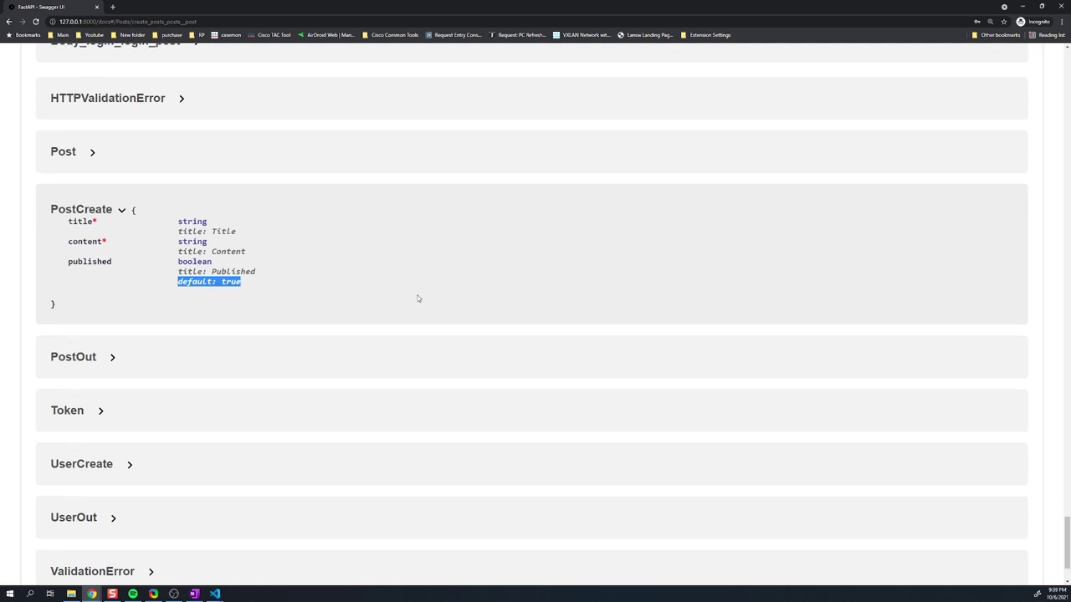
drag(1066, 535, 1042, 136)
Set title to 'favorite foods' and content to 'pizza and burgers', removing the published line
scroll(162, 254, down, 10)
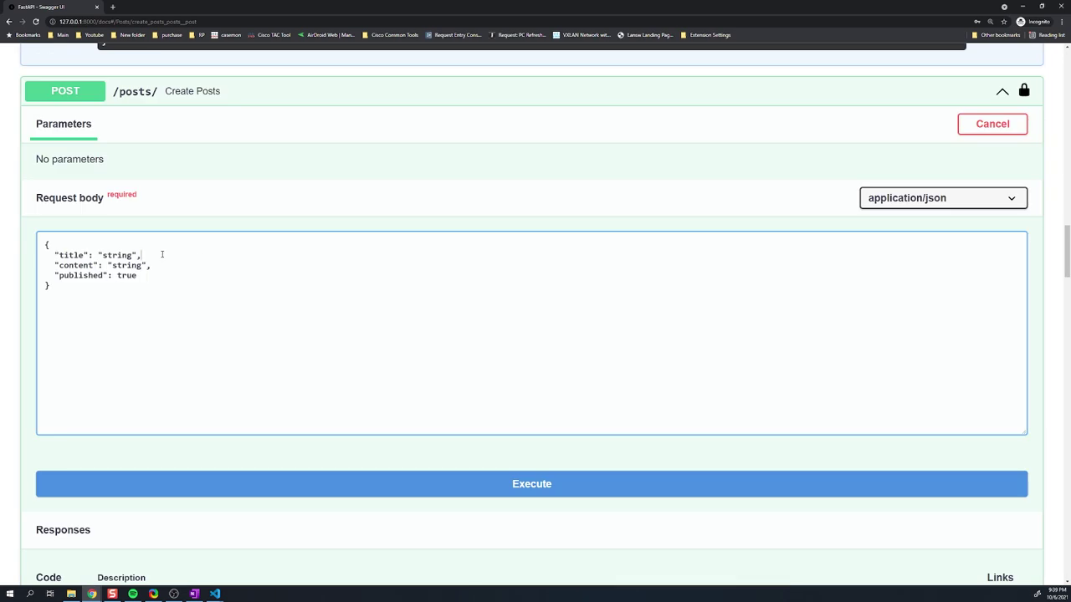
drag(134, 255, 102, 255)
text(favo)
text(rite foods)
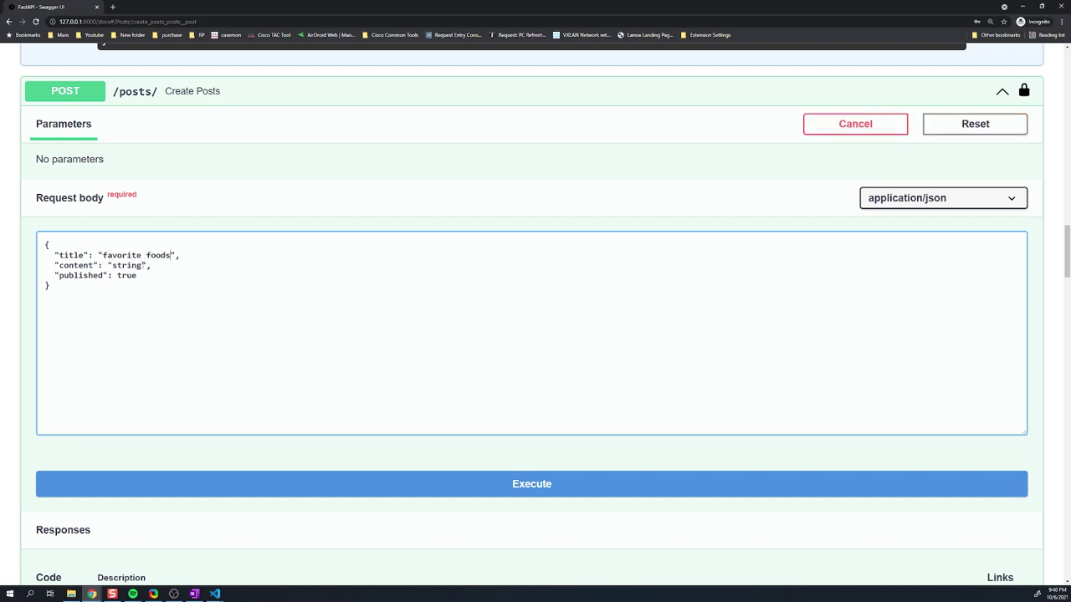
drag(141, 265, 112, 265)
text(pizza and burgers)
drag(137, 276, 52, 277)
key(BackSpace)
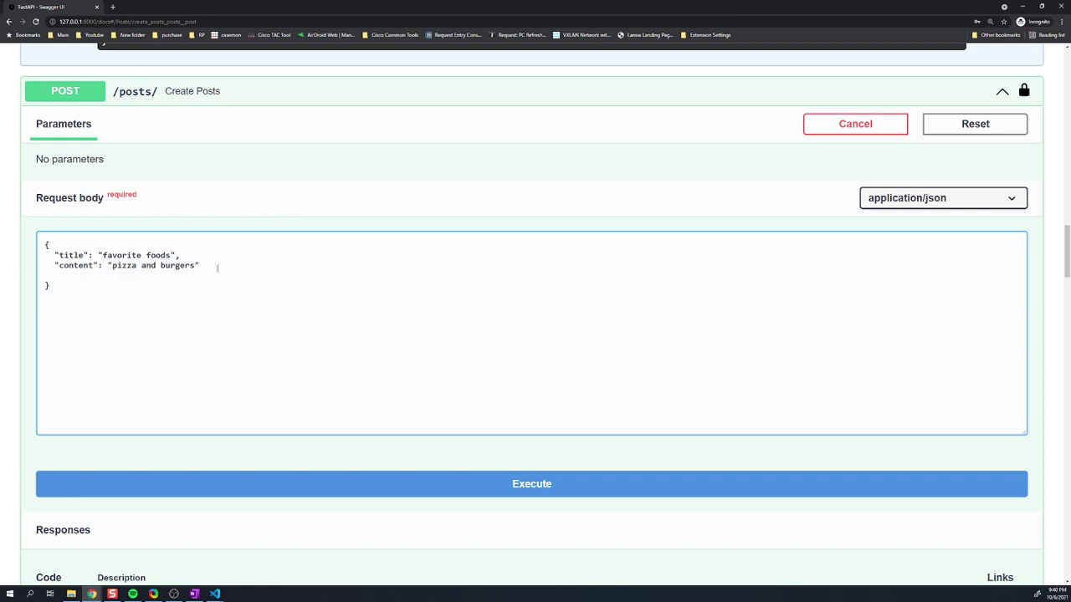
Execute the Create Posts request and confirm the 201 status code
click(334, 485)
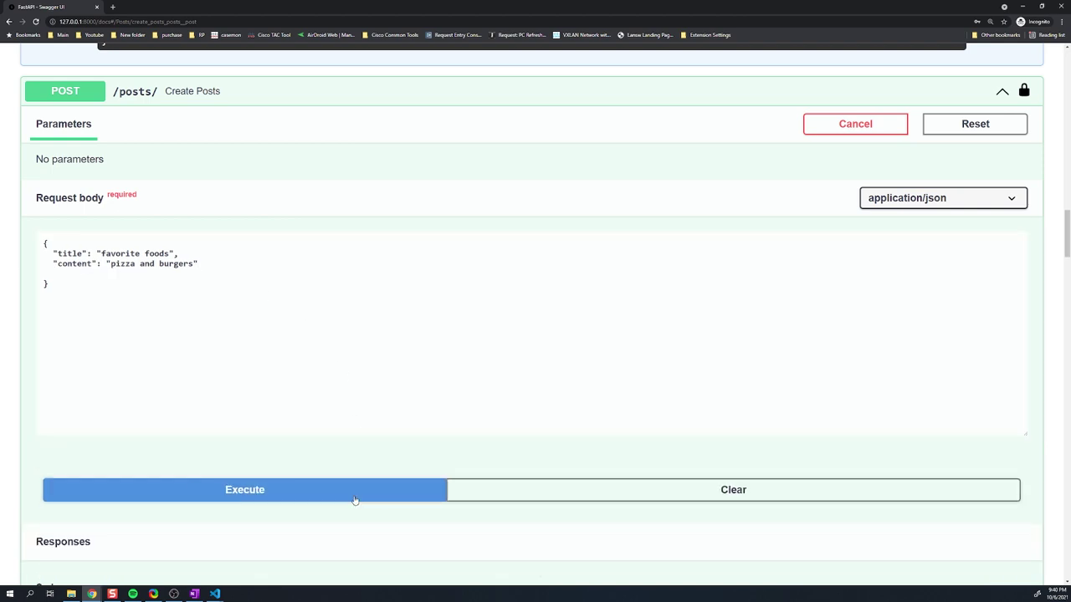
scroll(243, 326, down, 3)
scroll(244, 329, down, 3)
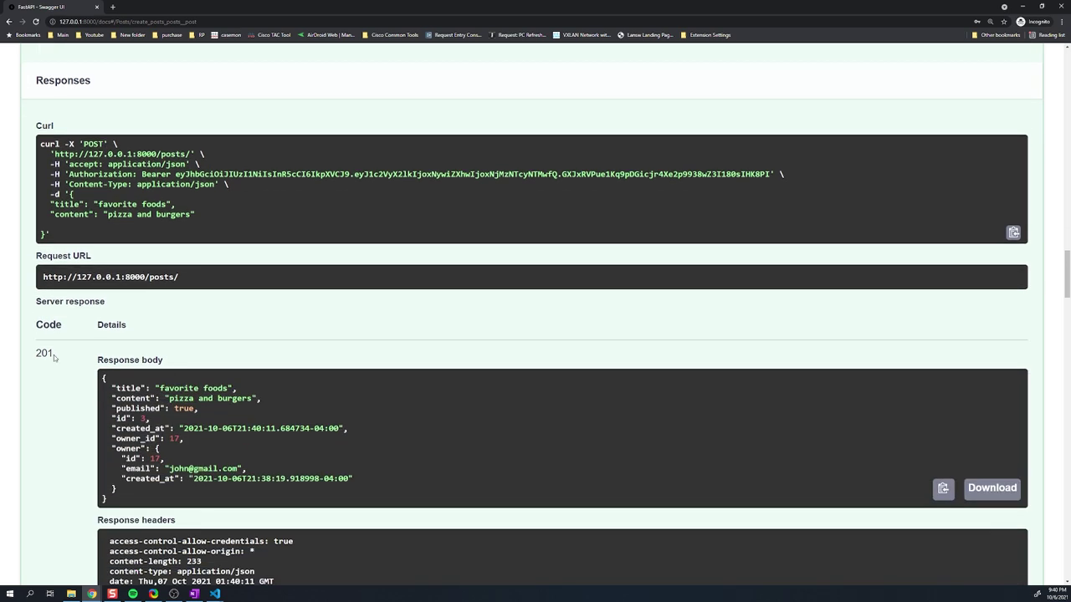
triple_click(55, 358)
click(58, 360)
Inspect the returned post JSON: published true, the owner id, and the owner's e-mail
scroll(95, 387, down, 1)
drag(102, 293, 113, 418)
click(151, 348)
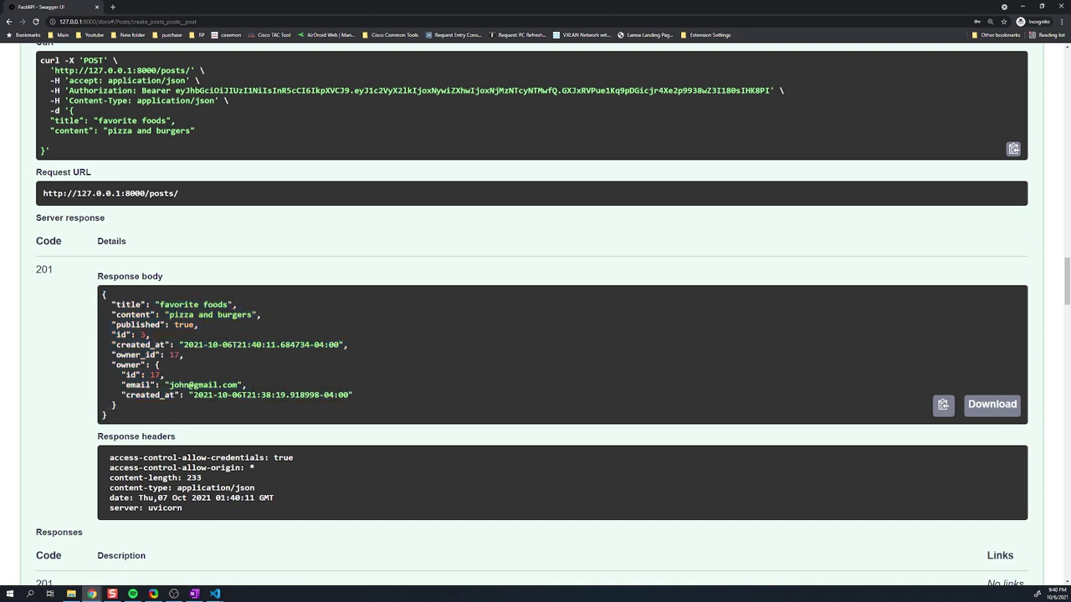
drag(209, 324, 180, 355)
click(111, 325)
click(170, 359)
scroll(191, 366, down, 1)
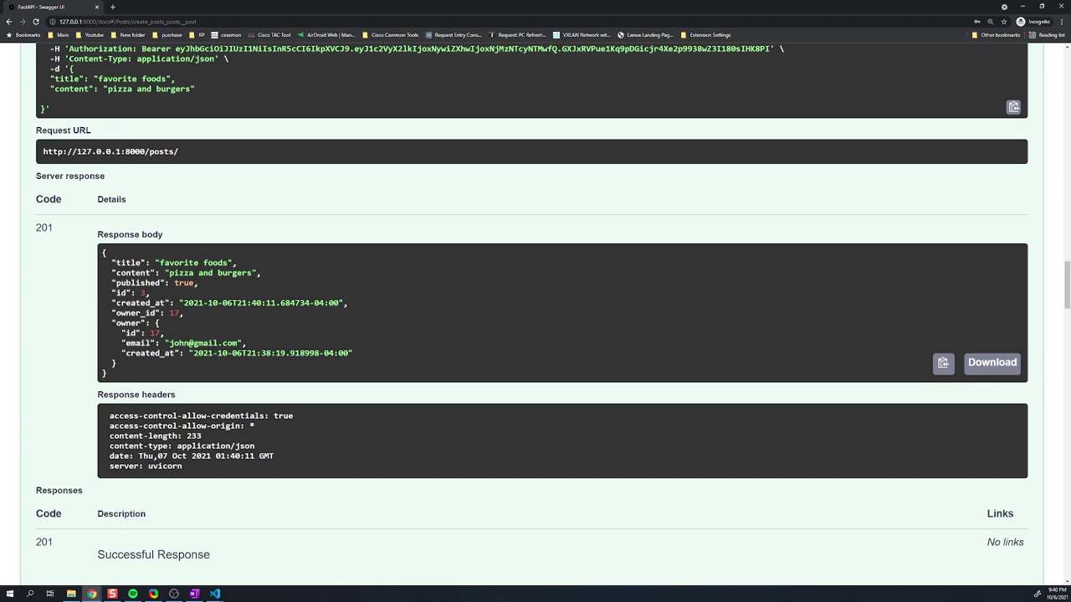
drag(170, 343, 241, 343)
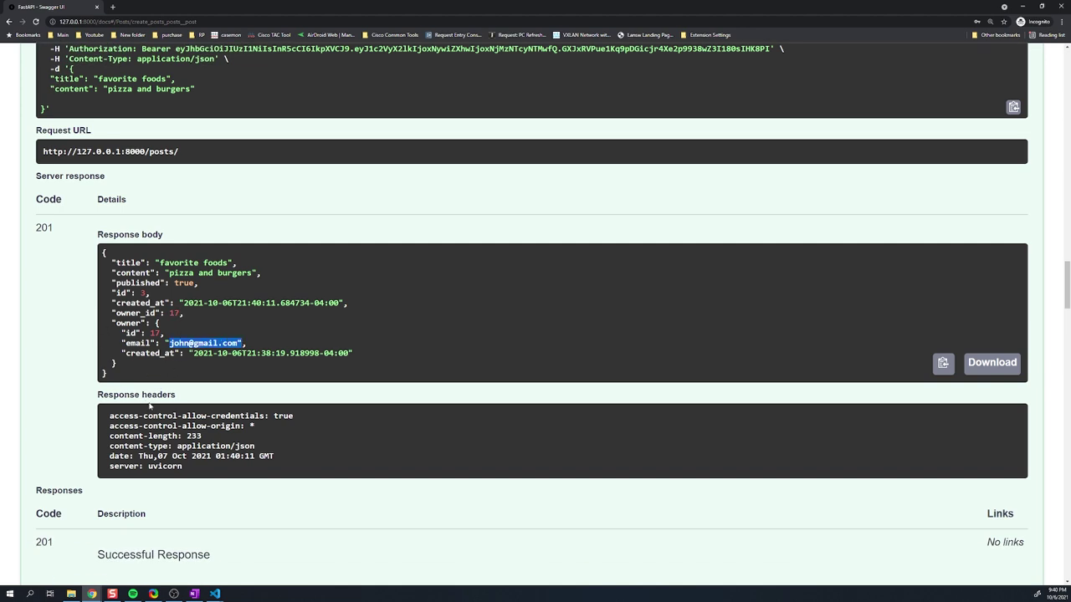
scroll(150, 406, down, 15)
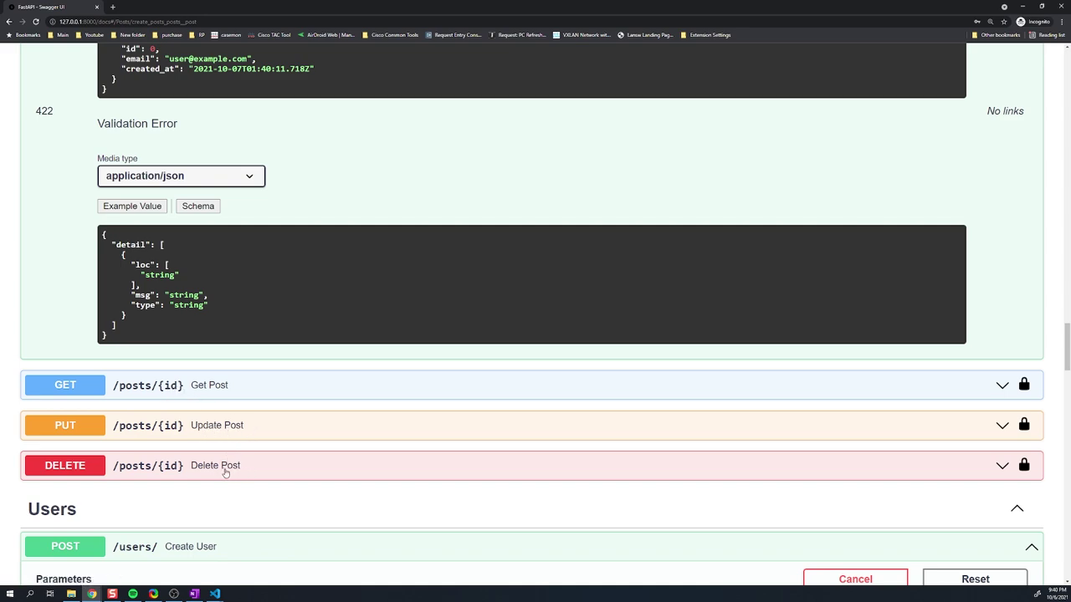
scroll(225, 473, down, 15)
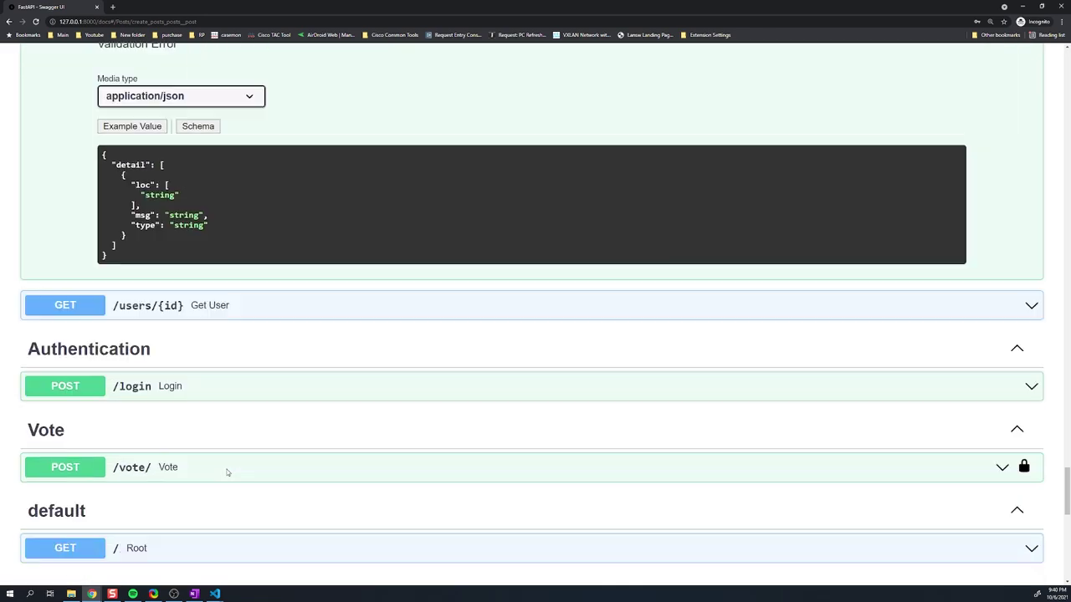
scroll(225, 473, down, 3)
Expand POST /vote/ to show its parameters, request body and responses
click(197, 245)
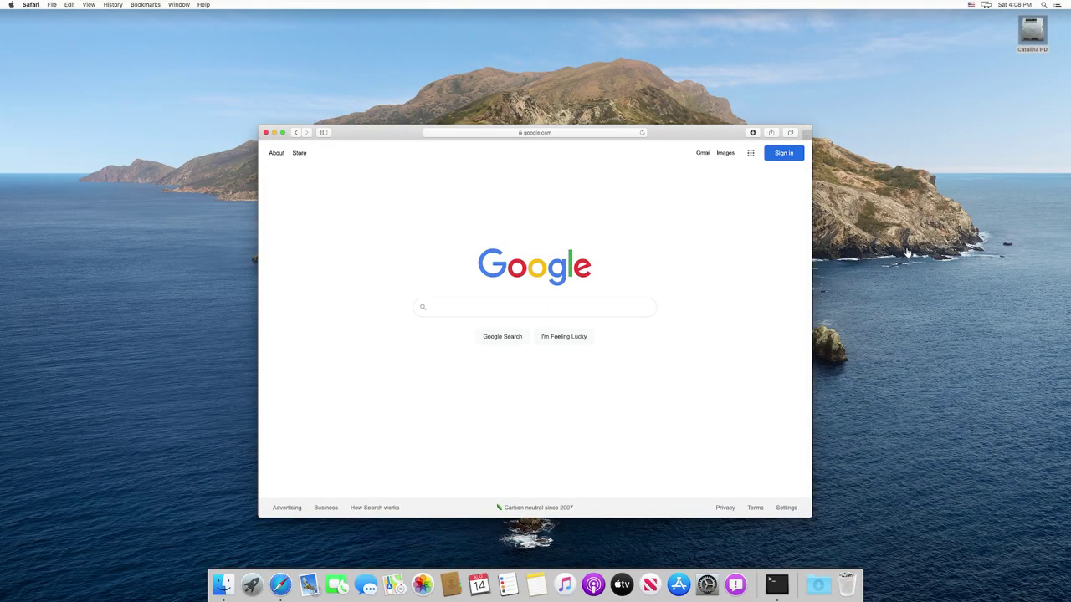
Search Google for 'python', open python.org, and go to its Downloads page
click(506, 306)
text(python)
key(Return)
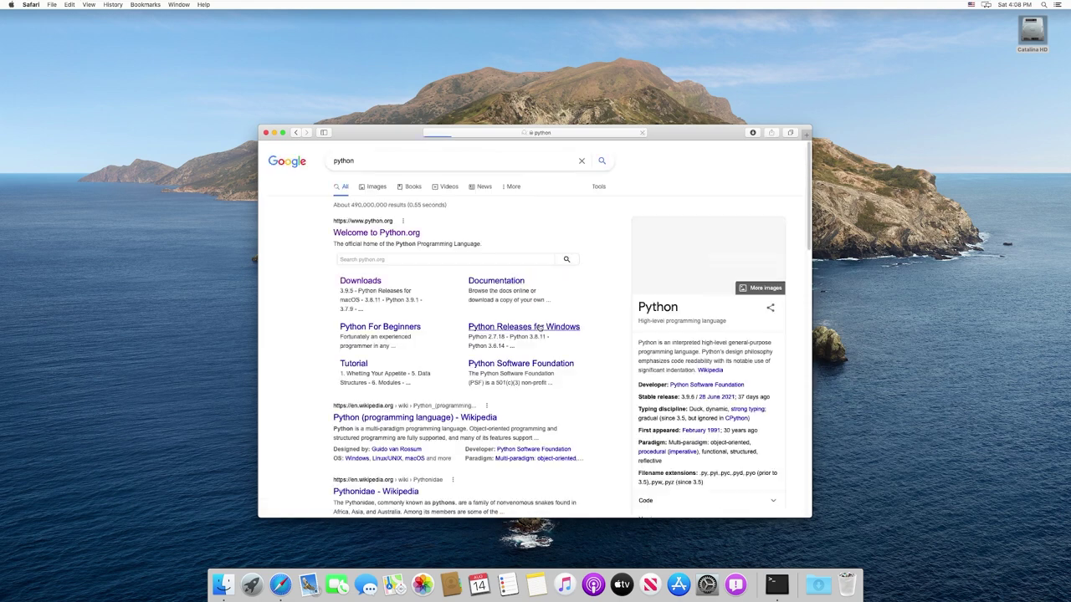
click(391, 236)
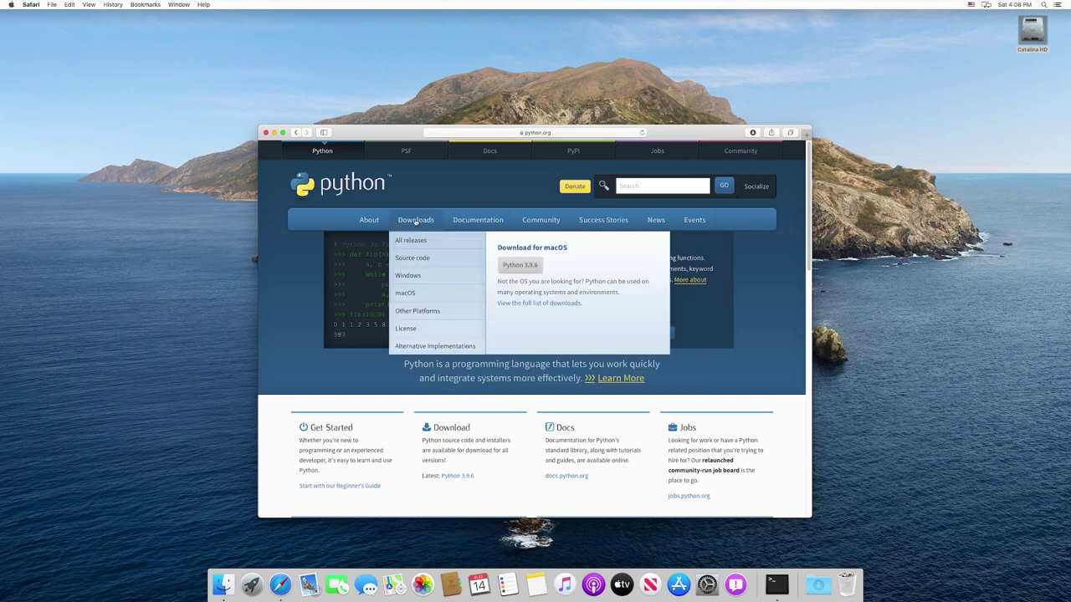
click(416, 220)
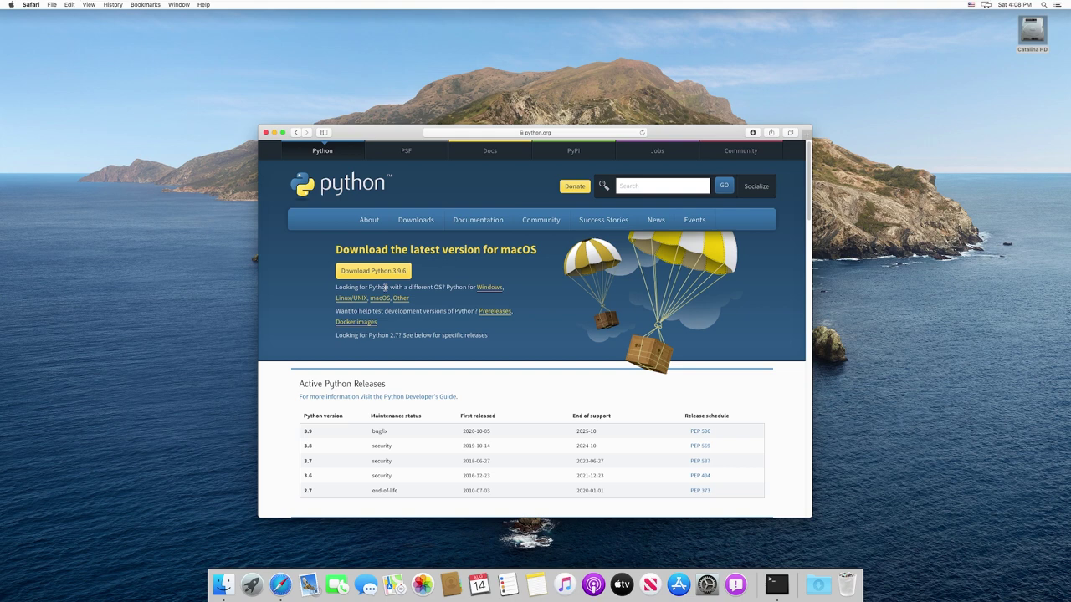
Download python-3.9.6-macosx10.9.pkg from python.org and open it from the Dock's Downloads stack
click(378, 272)
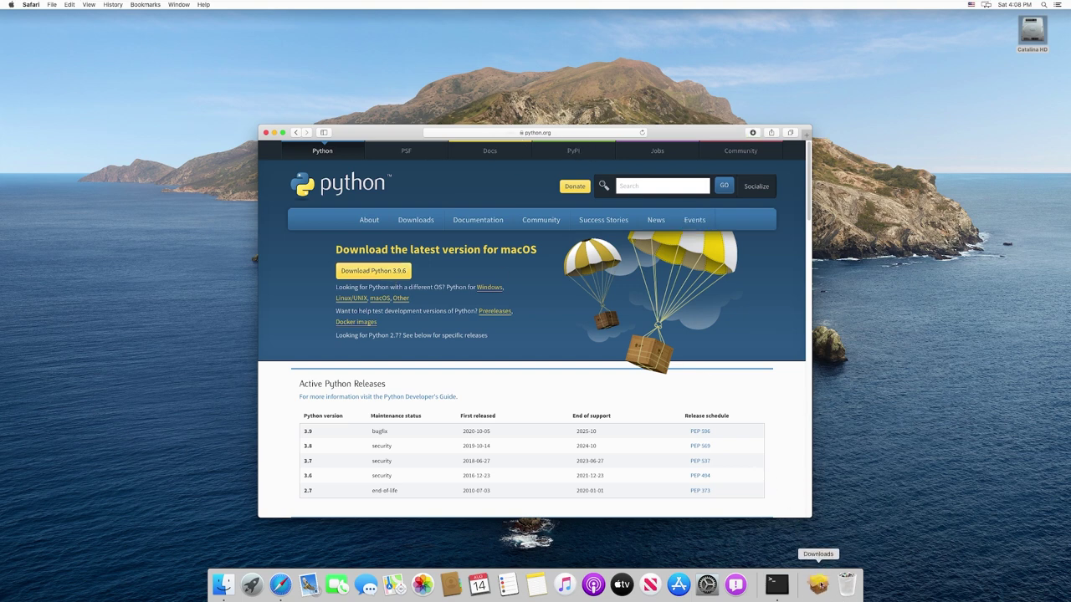
click(818, 583)
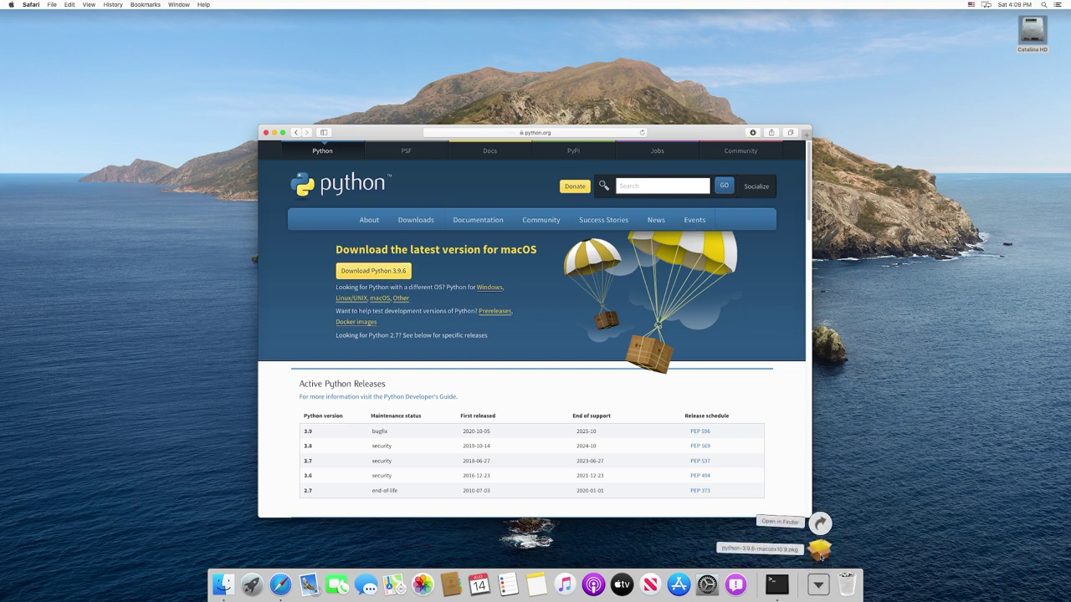
click(820, 554)
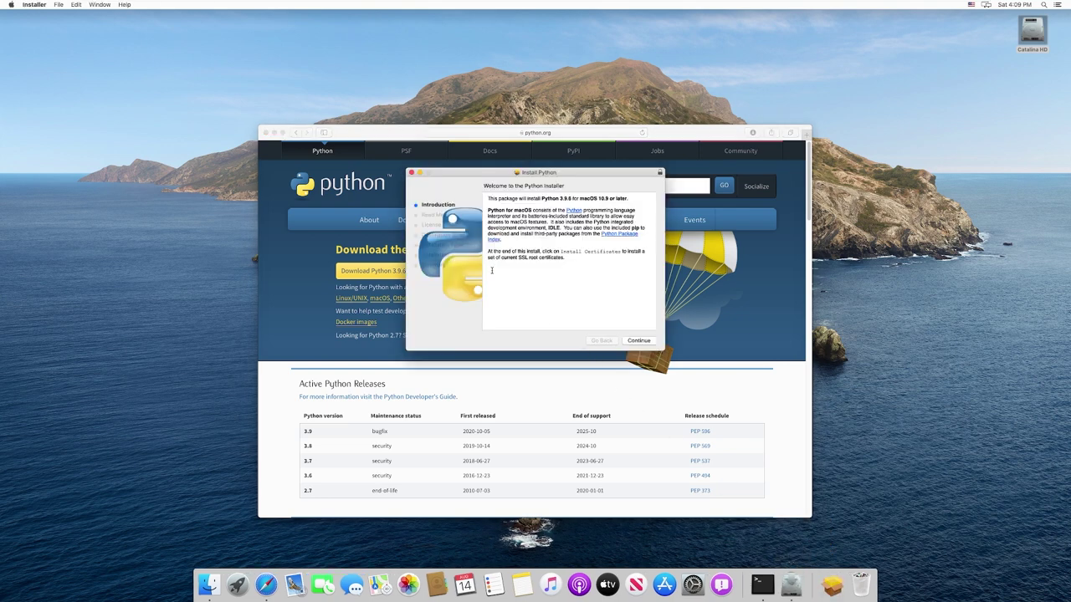
Continue past the Introduction, Read Me and License, agree, and install with the account password
click(640, 341)
click(639, 341)
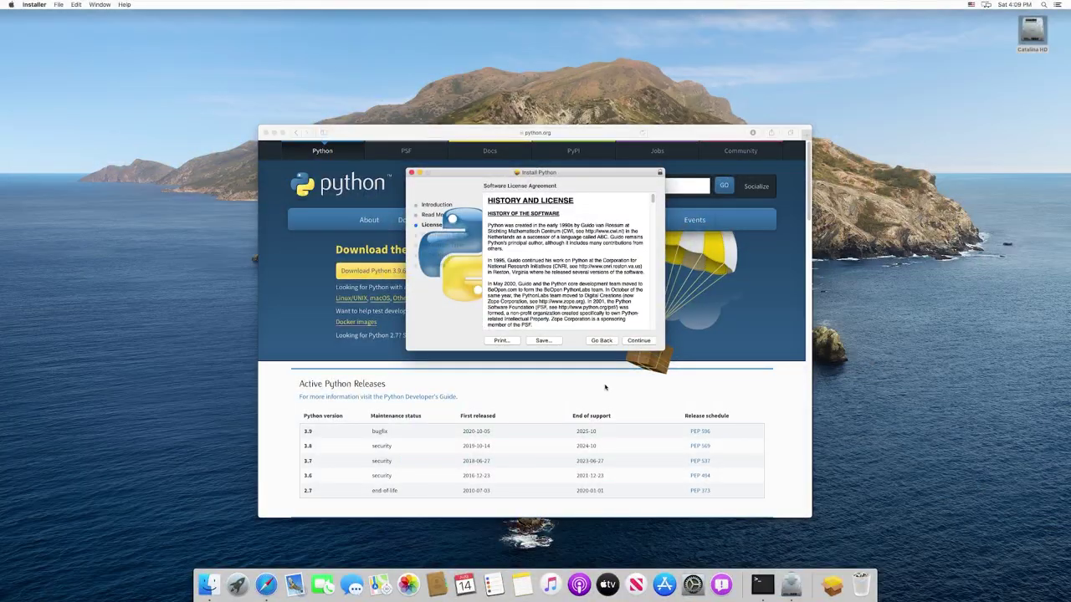
click(639, 341)
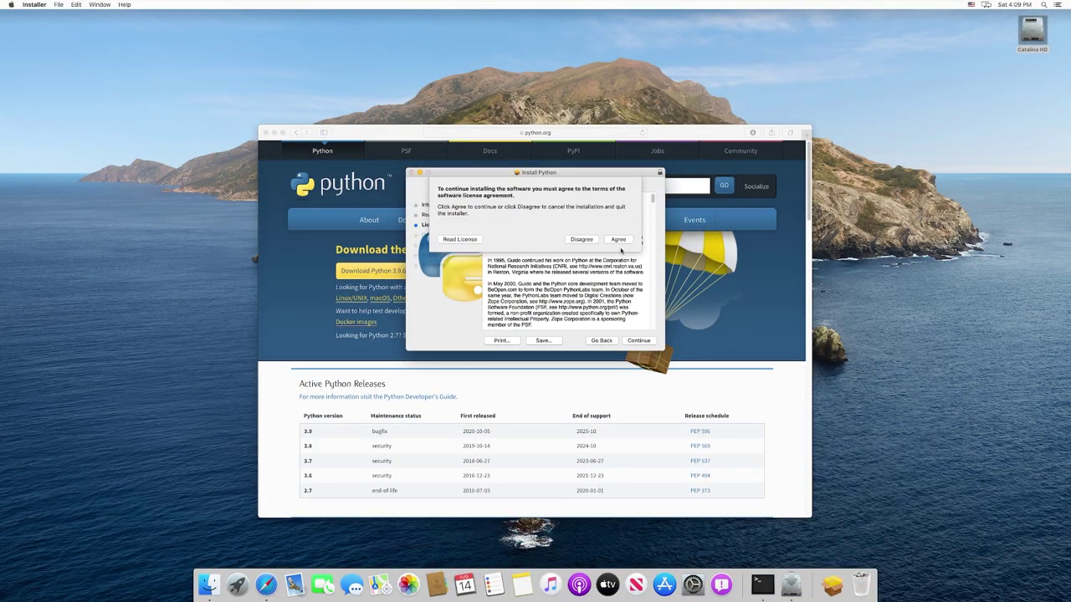
click(619, 240)
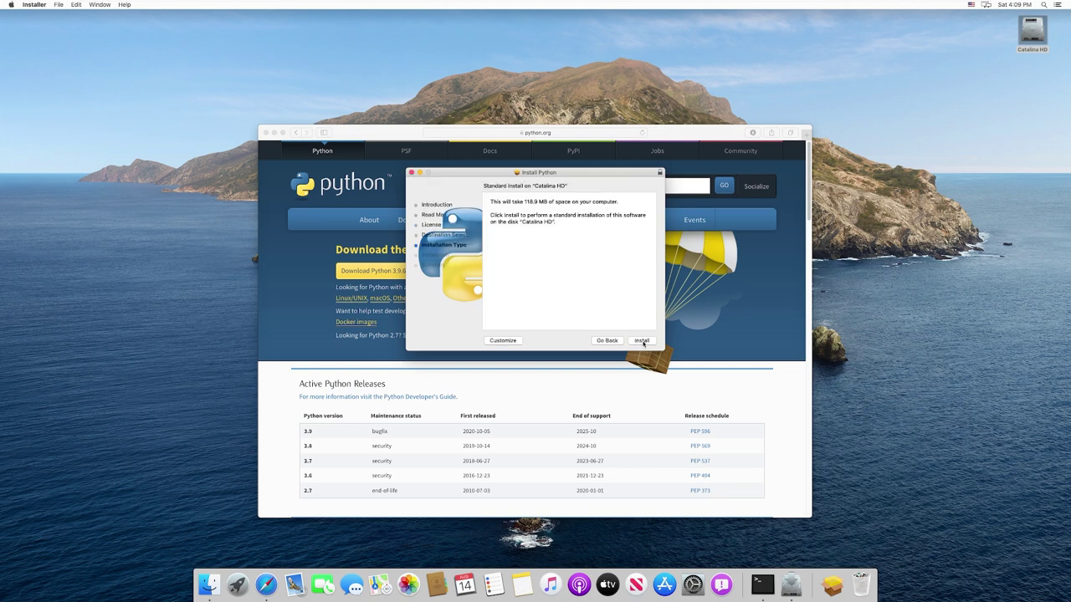
click(642, 342)
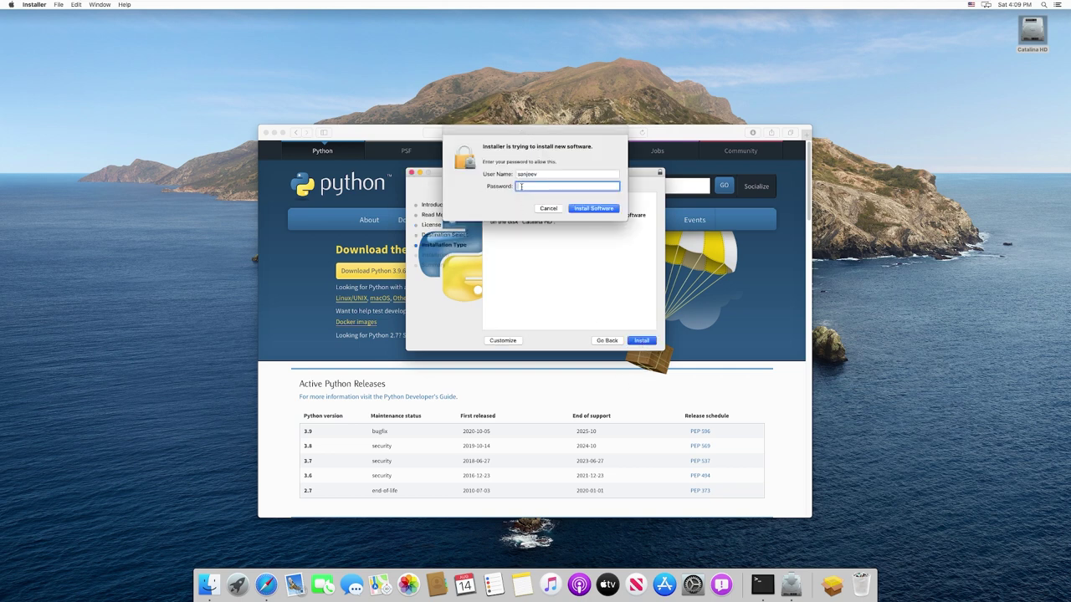
text(***********)
key(Return)
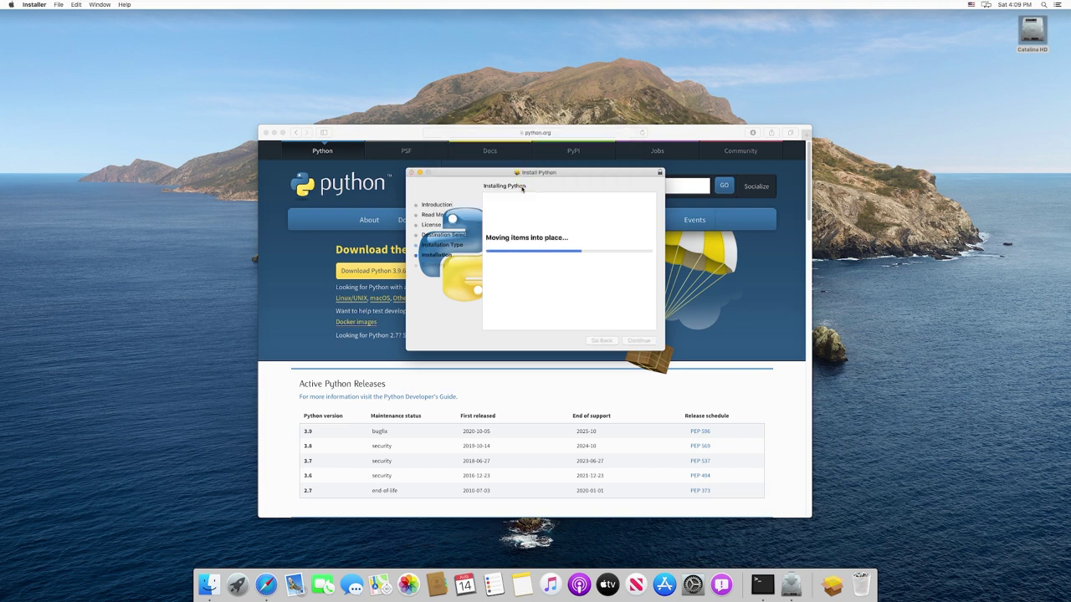
Close the finished Python installer and move the installer package to the Trash
drag(594, 122, 371, 127)
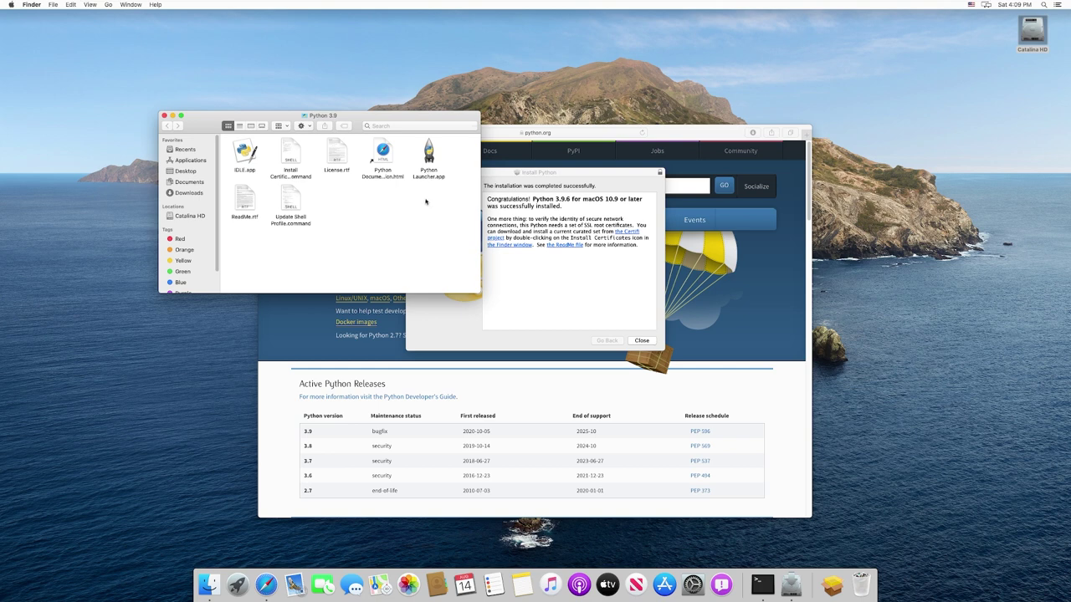
click(668, 311)
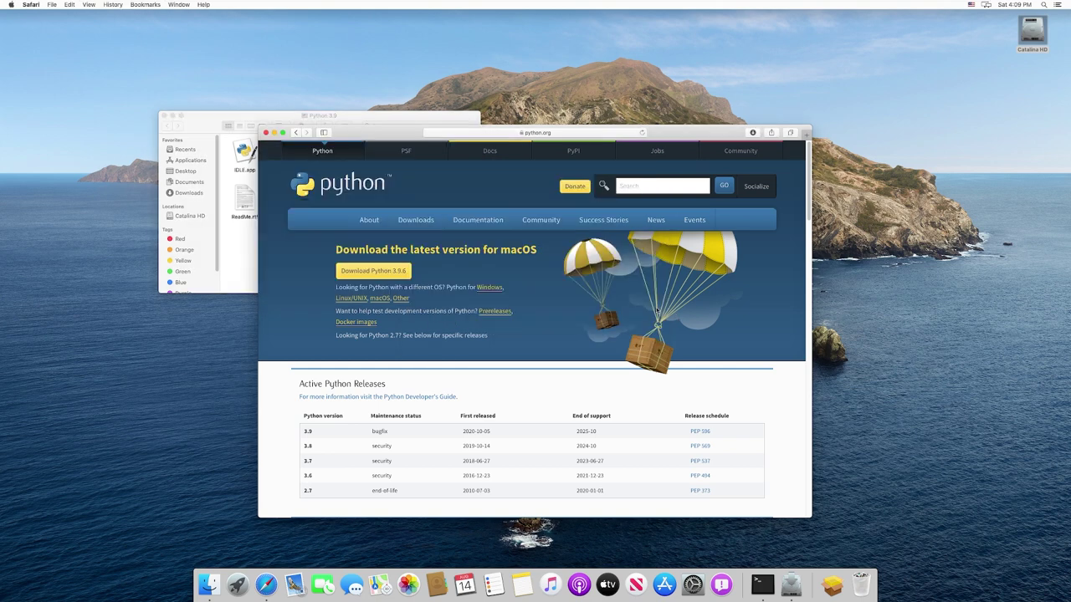
drag(676, 140, 722, 247)
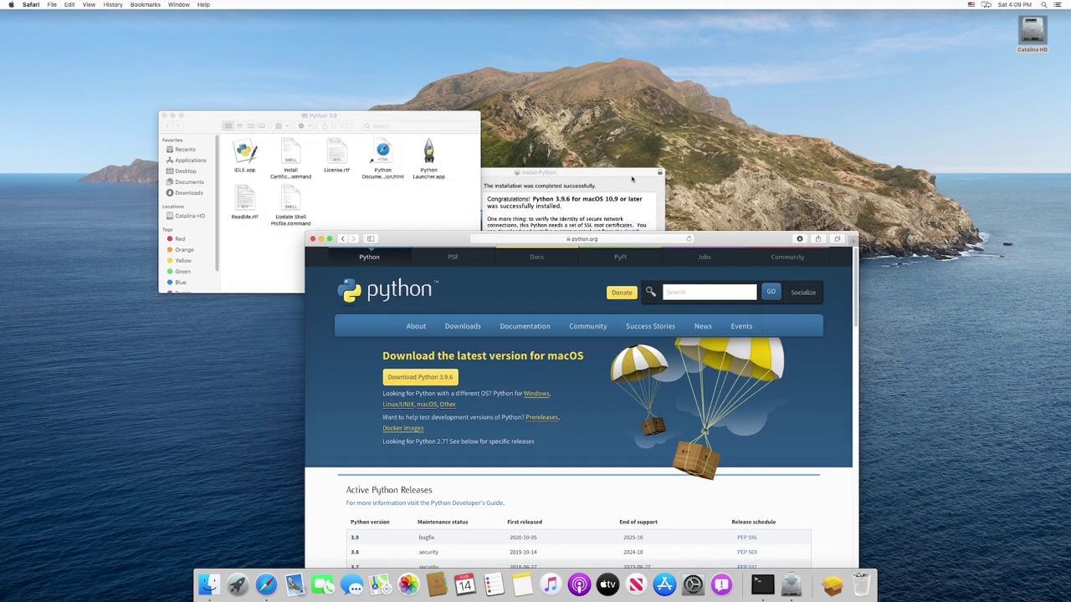
click(632, 180)
click(641, 341)
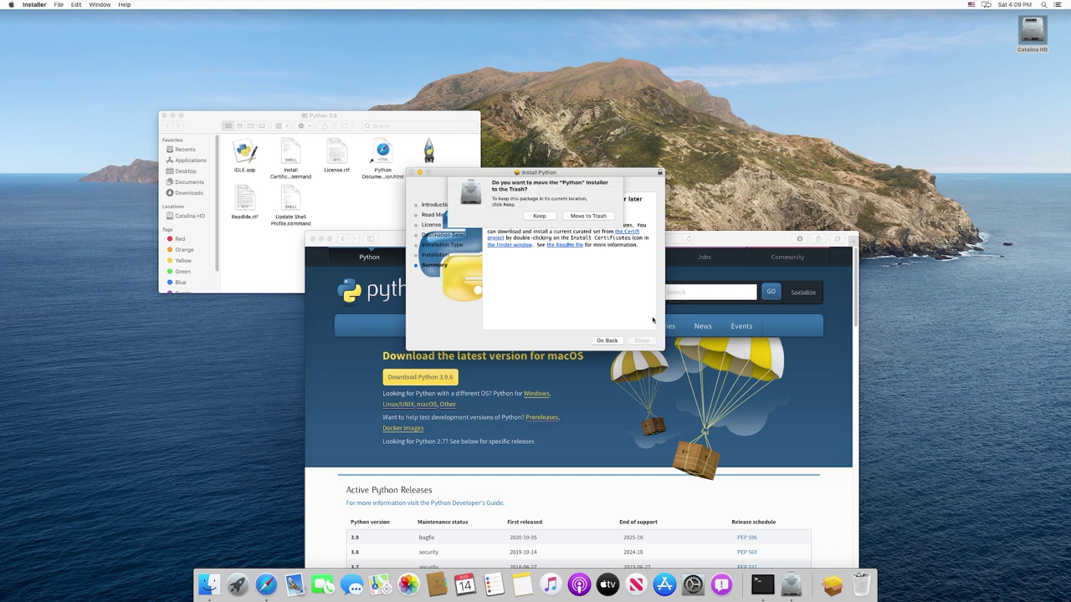
click(589, 220)
drag(706, 243, 753, 117)
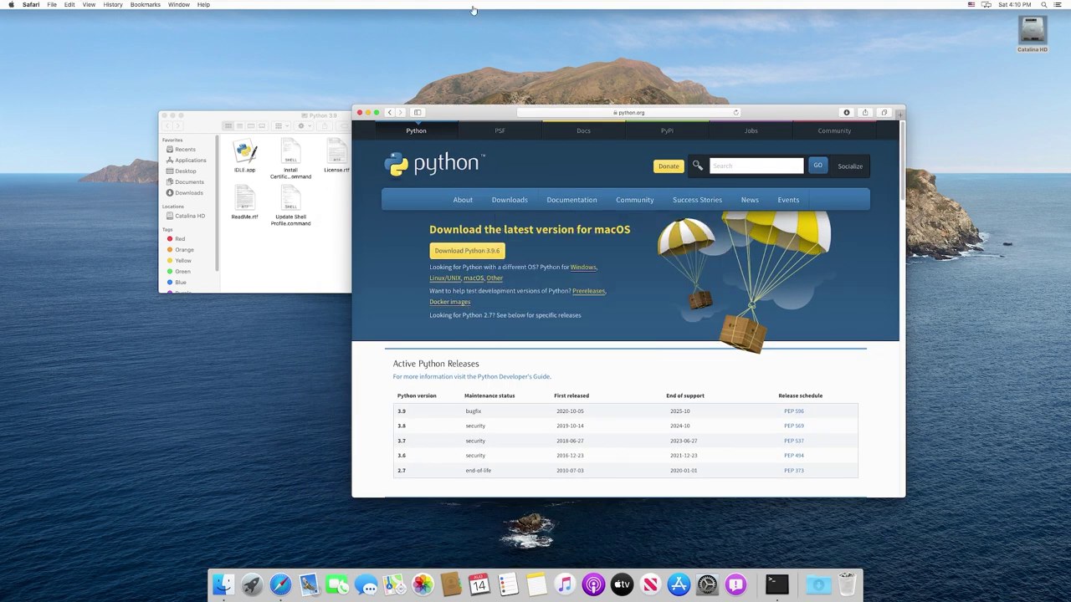
Launch Terminal.app from Spotlight and run python3 --version, which reports Python 3.9.6
click(1044, 5)
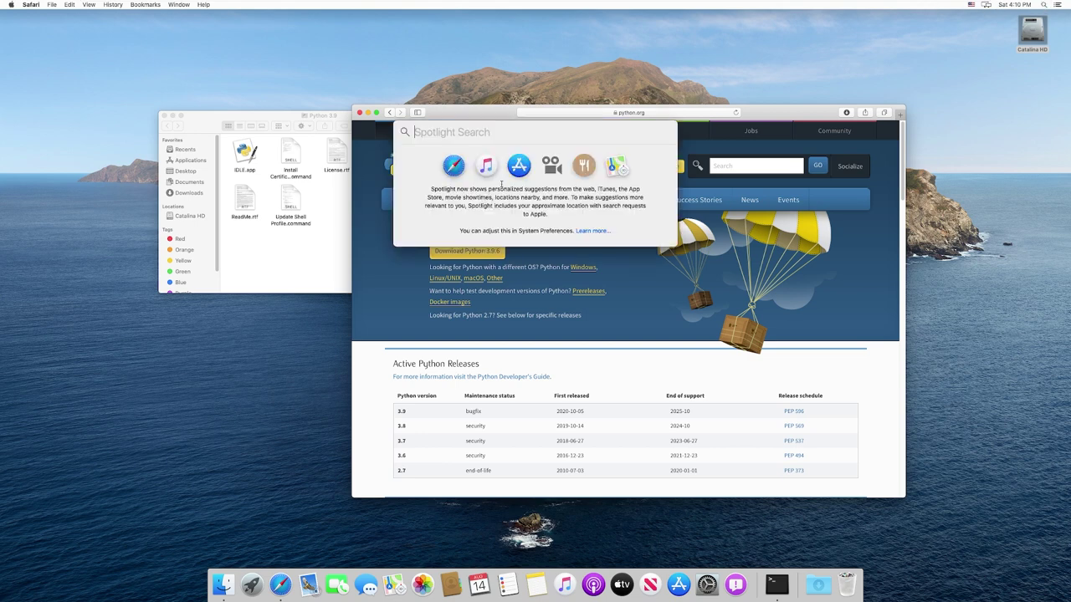
text(terminal.app)
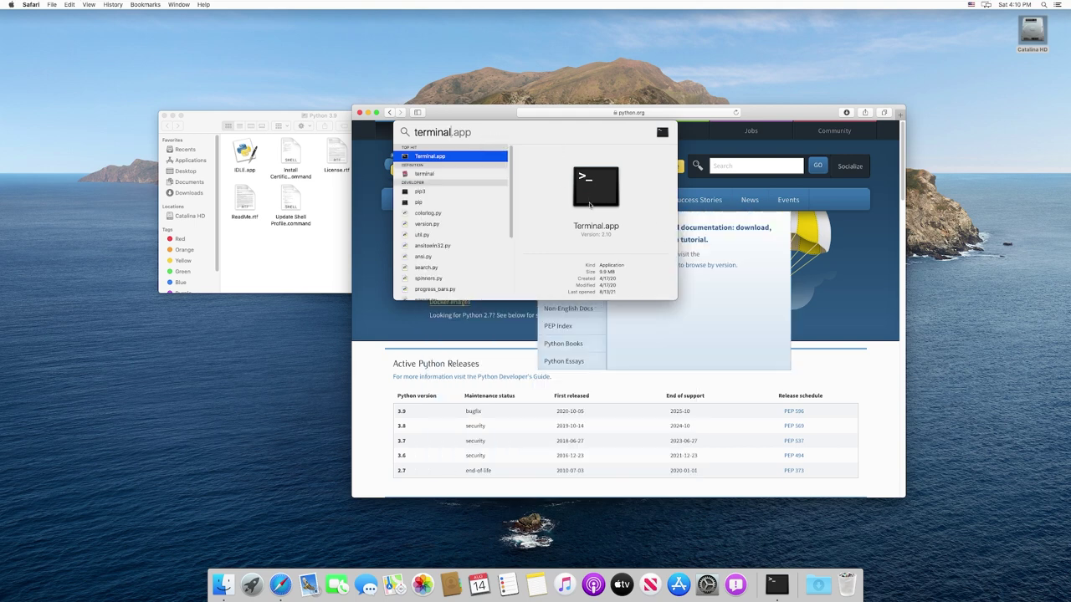
key(Return)
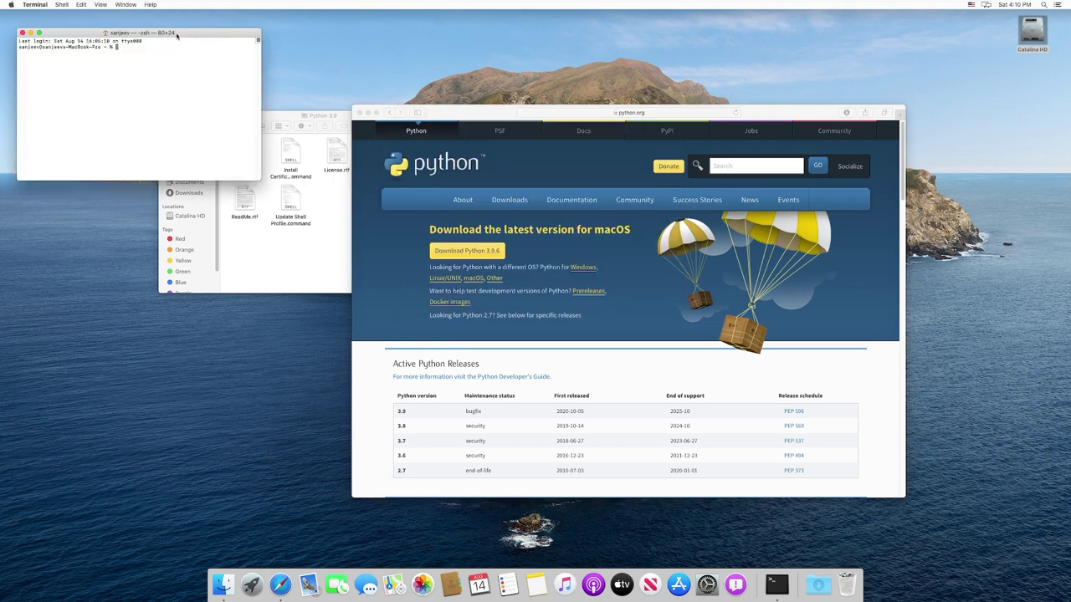
drag(175, 34, 597, 209)
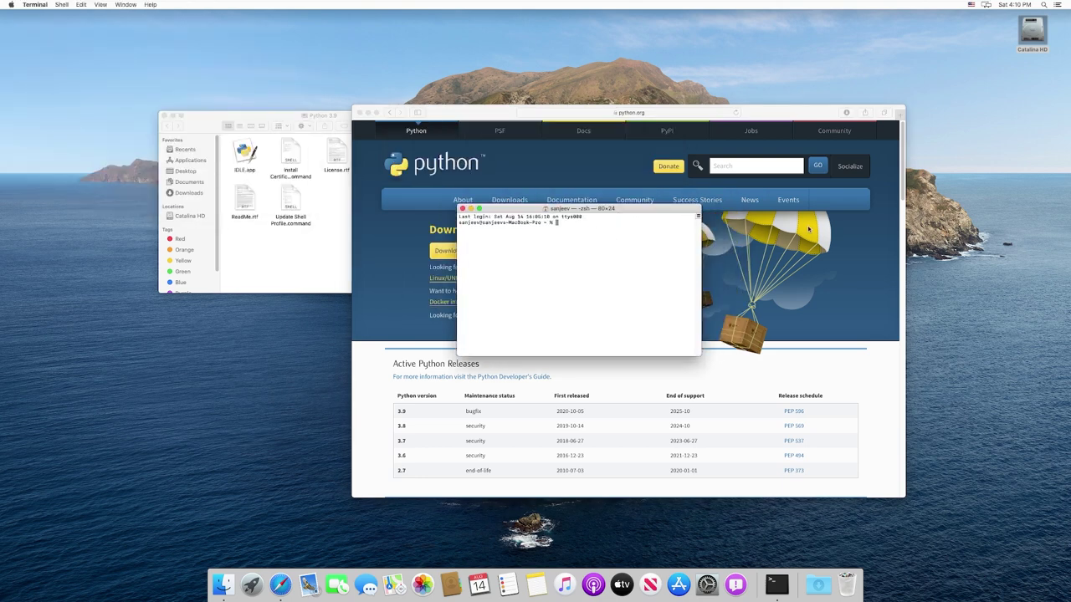
text(python3 --version)
key(Return)
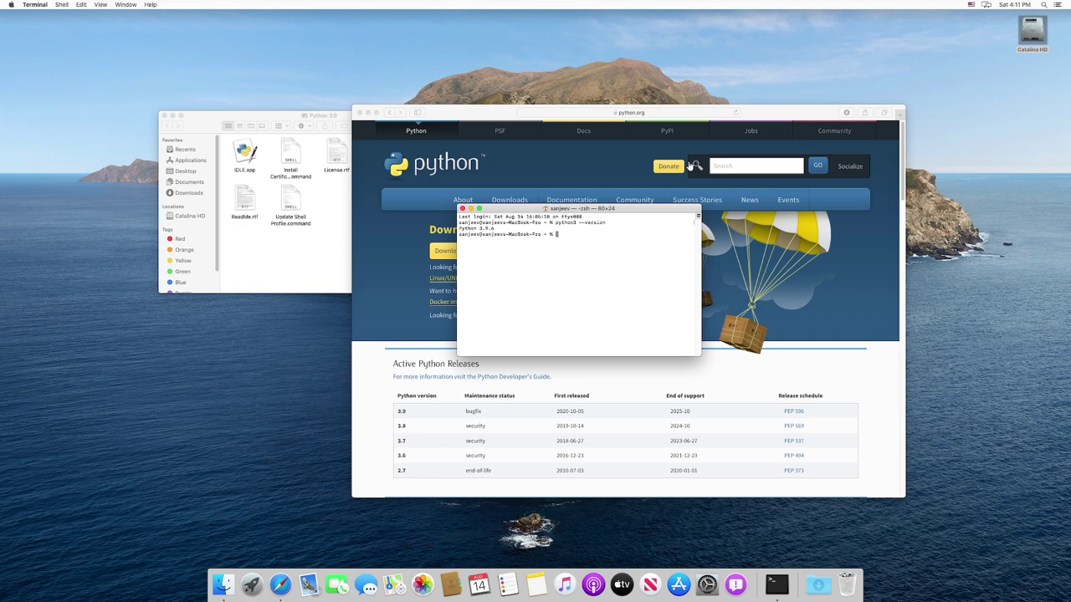
Search 'vs code', download VS Code for Mac from code.visualstudio.com, and launch Visual Studio Code.app
click(651, 117)
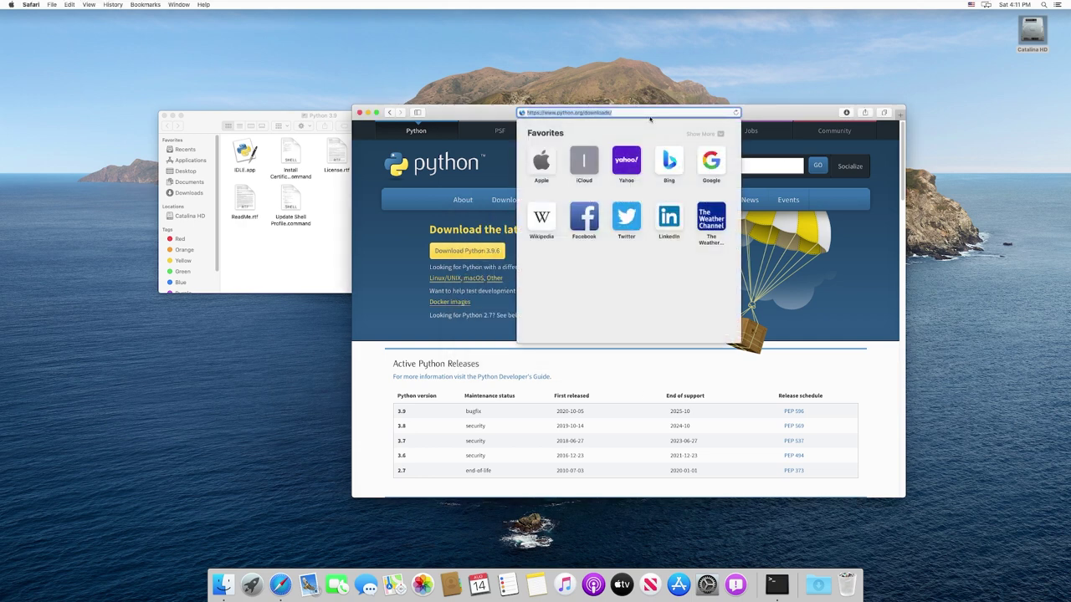
text(vs code)
key(Return)
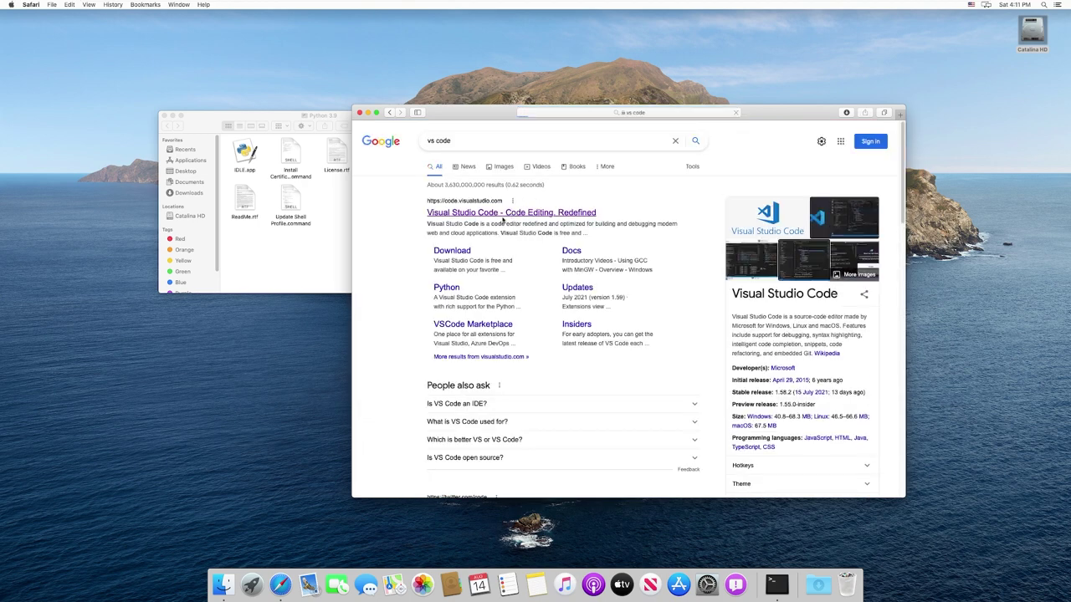
click(503, 215)
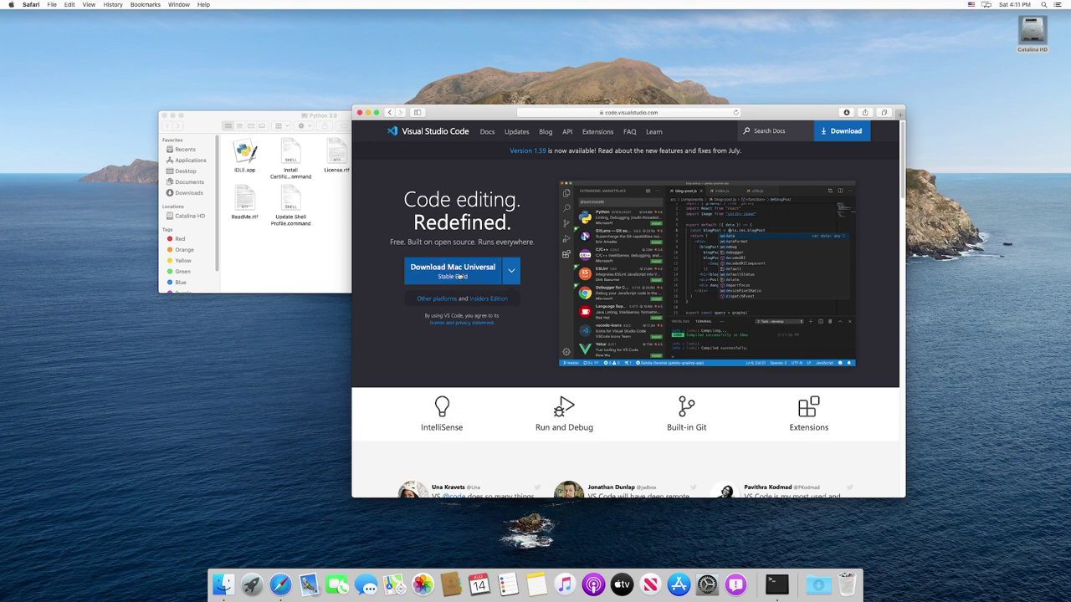
click(471, 276)
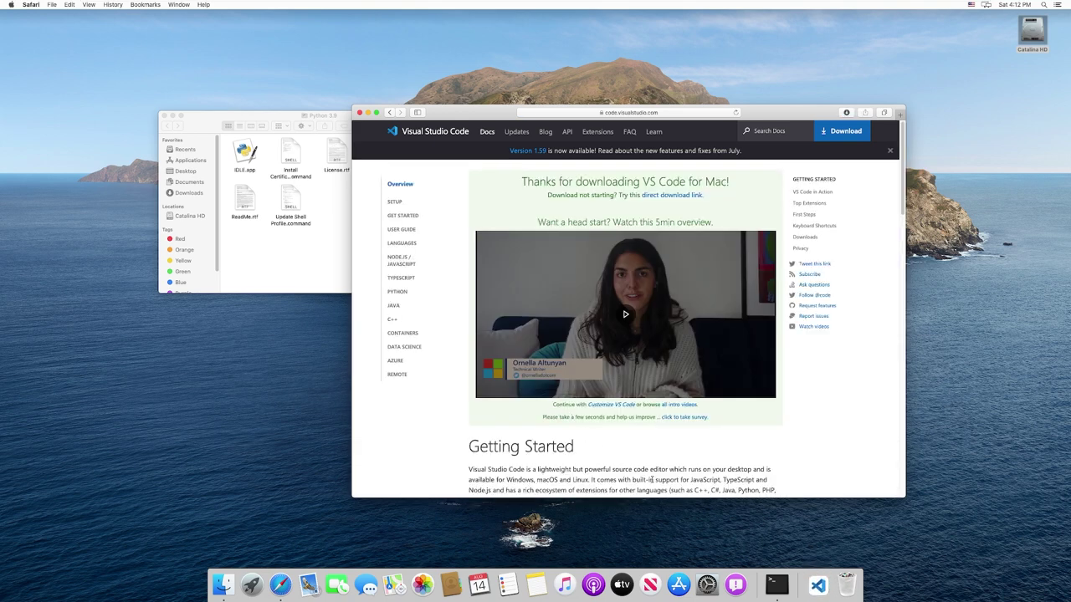
click(819, 585)
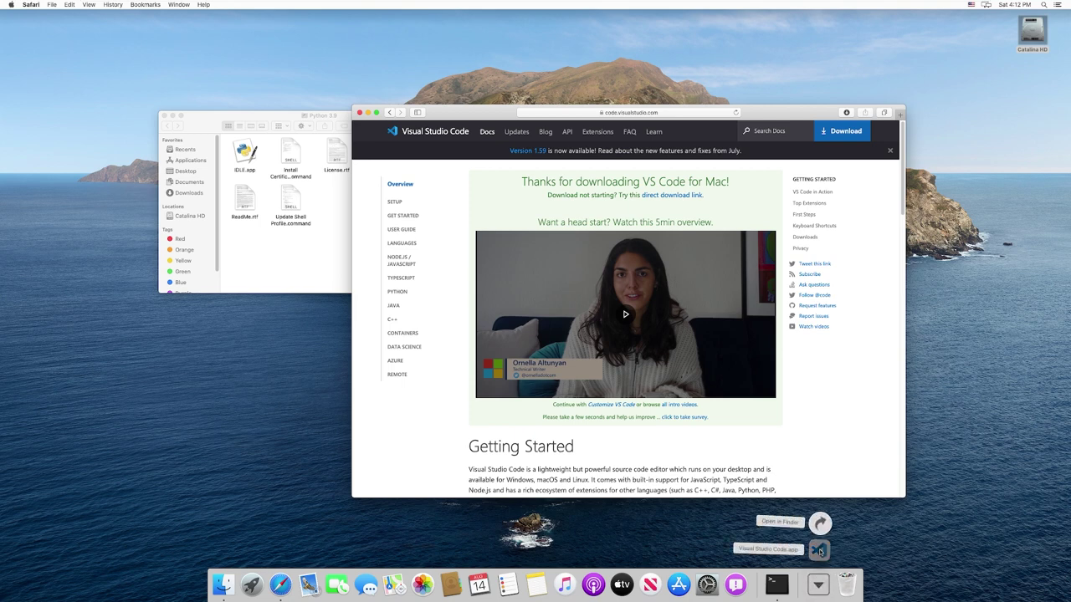
click(819, 551)
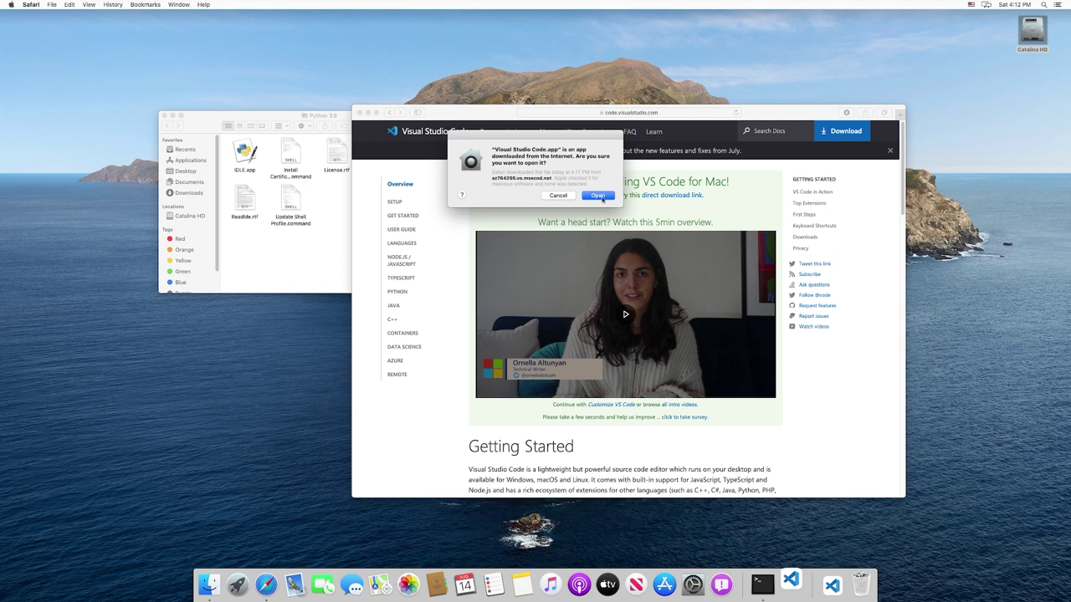
Allow VS Code to open, install Microsoft's Python extension (v2021.8), then return to Explorer
click(599, 195)
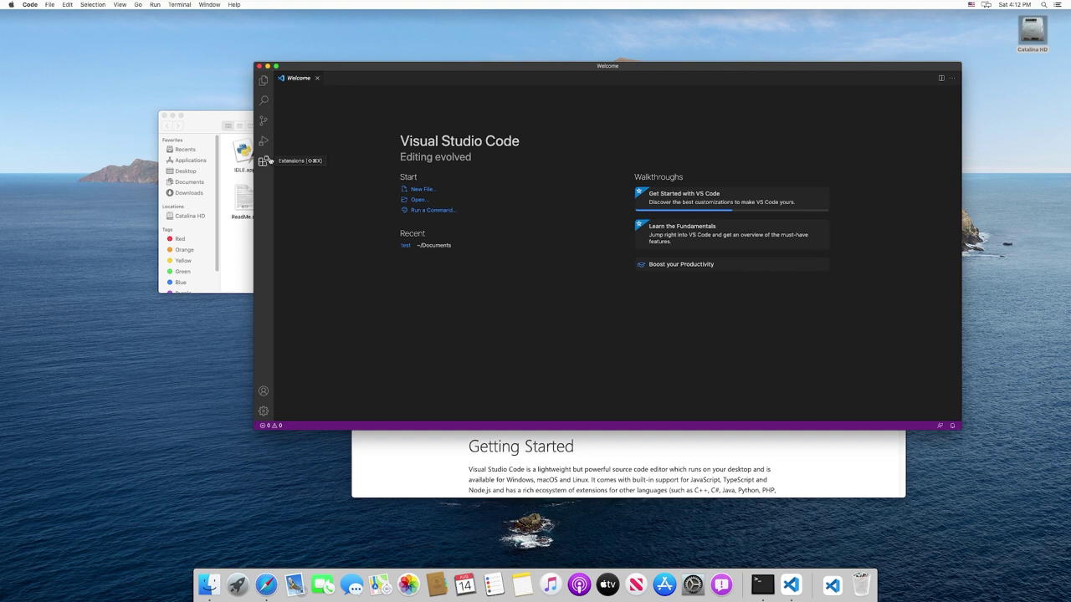
click(263, 162)
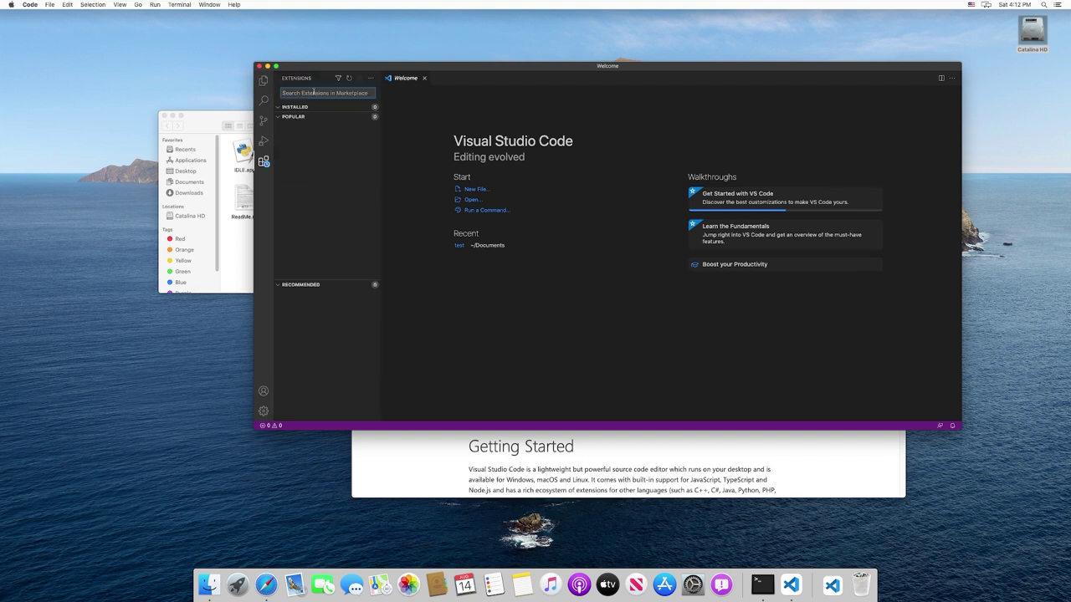
text(python)
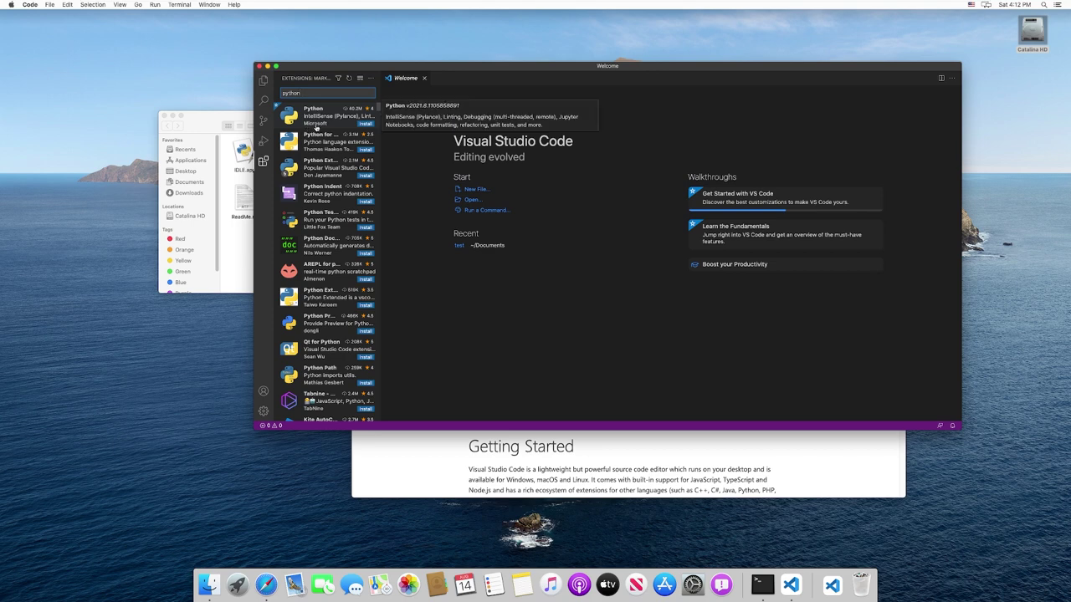
click(322, 117)
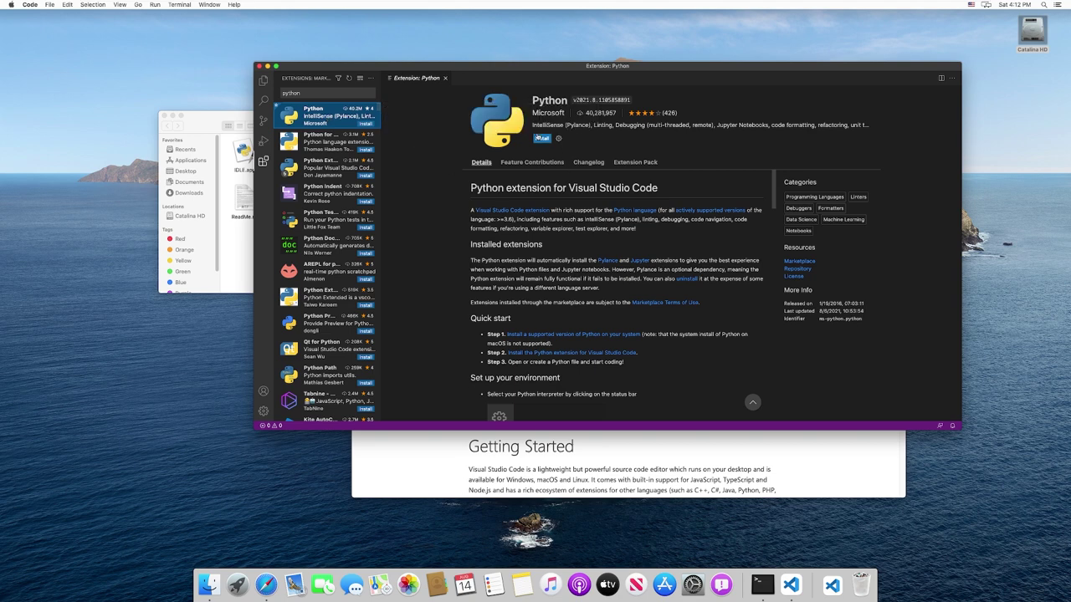
click(542, 139)
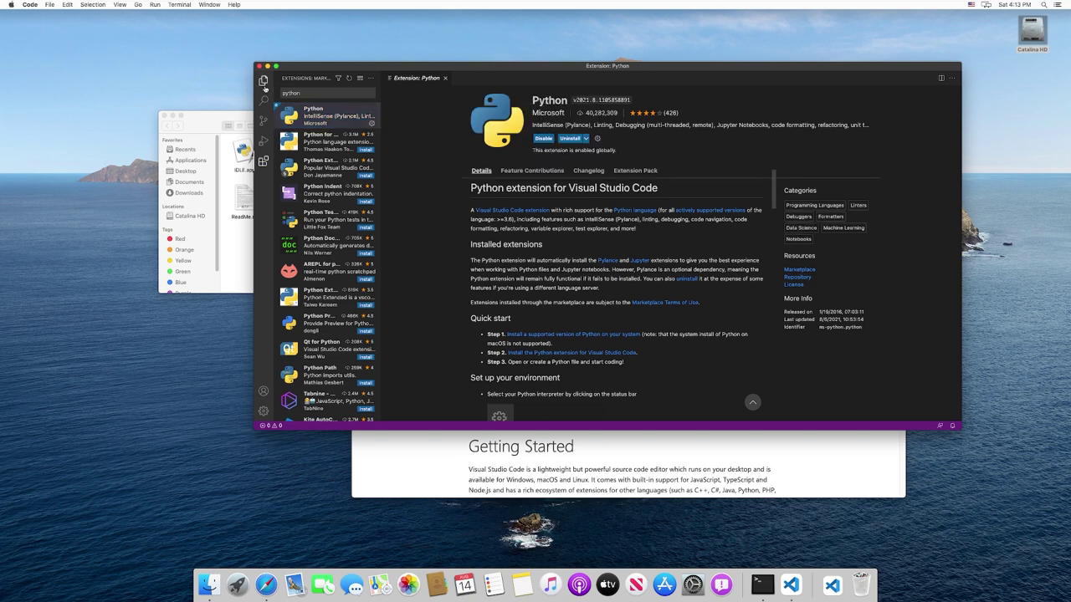
click(264, 81)
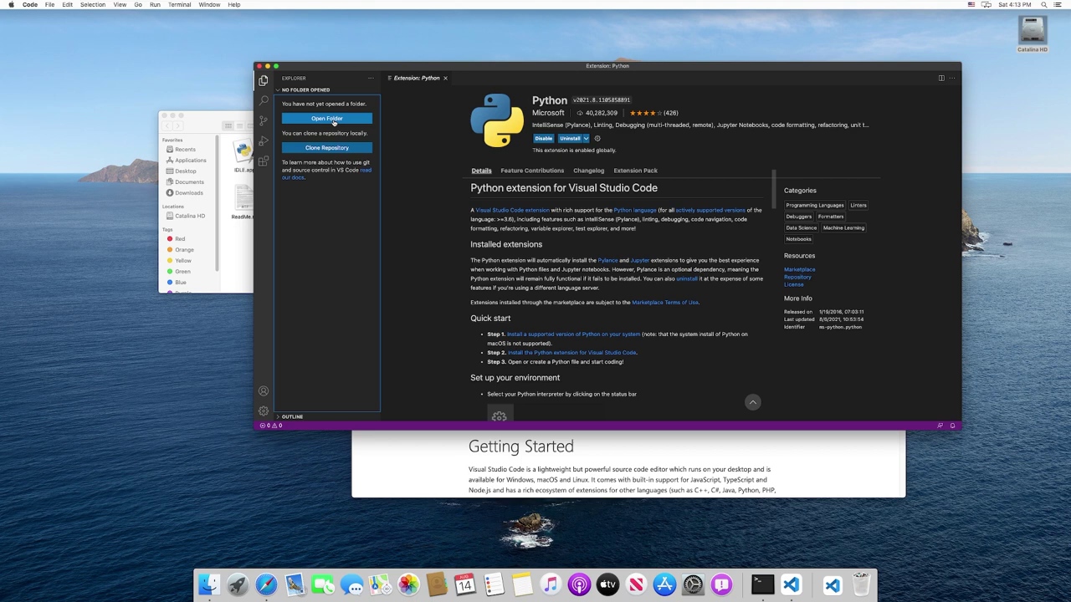
Make a new folder named fastapi under Documents and open it as the VS Code workspace
click(334, 122)
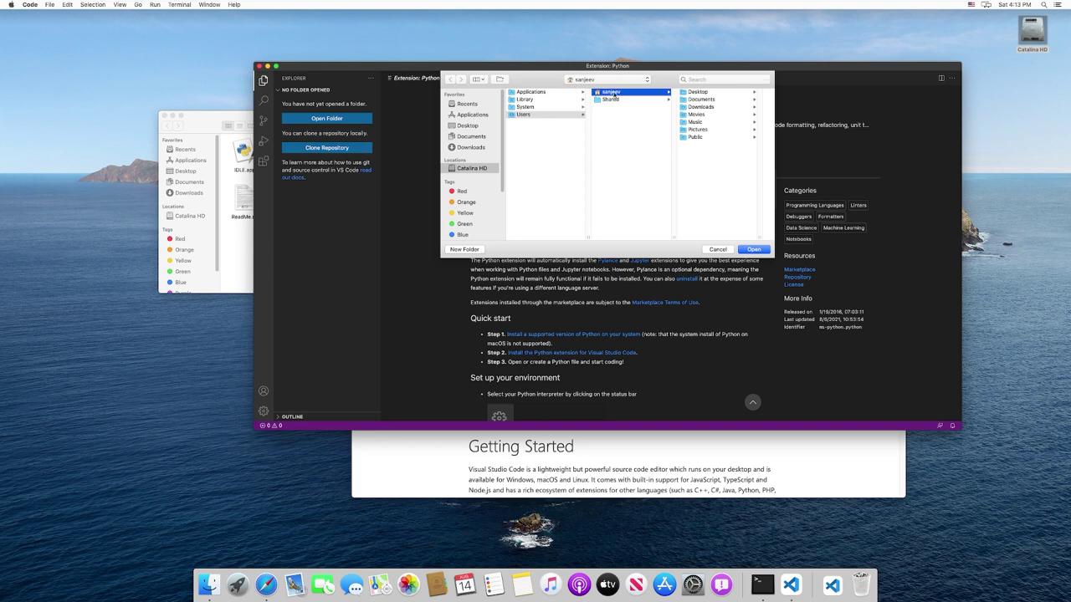
click(699, 101)
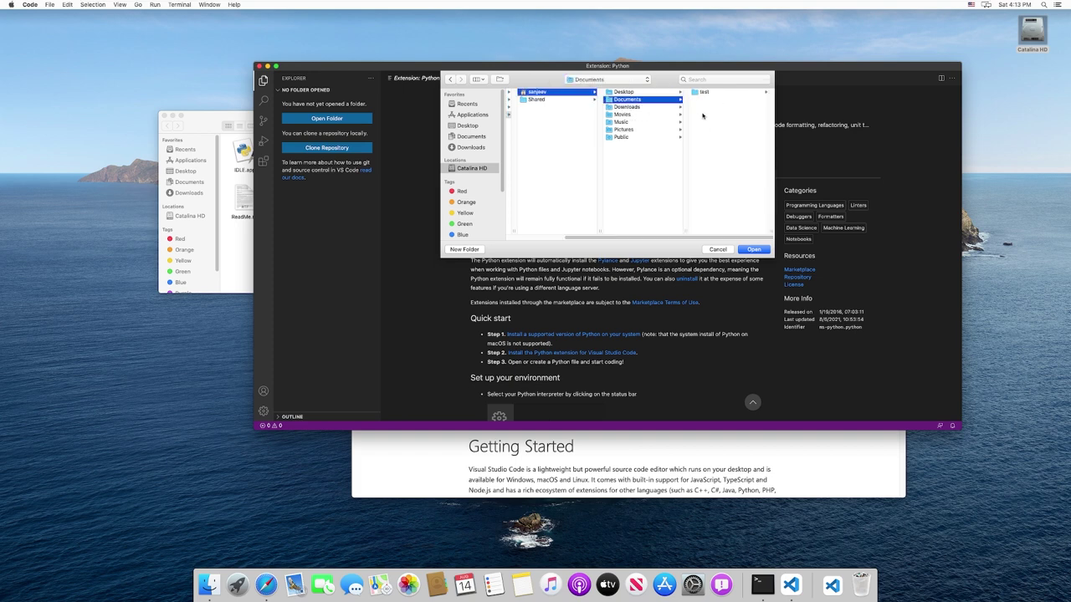
click(465, 249)
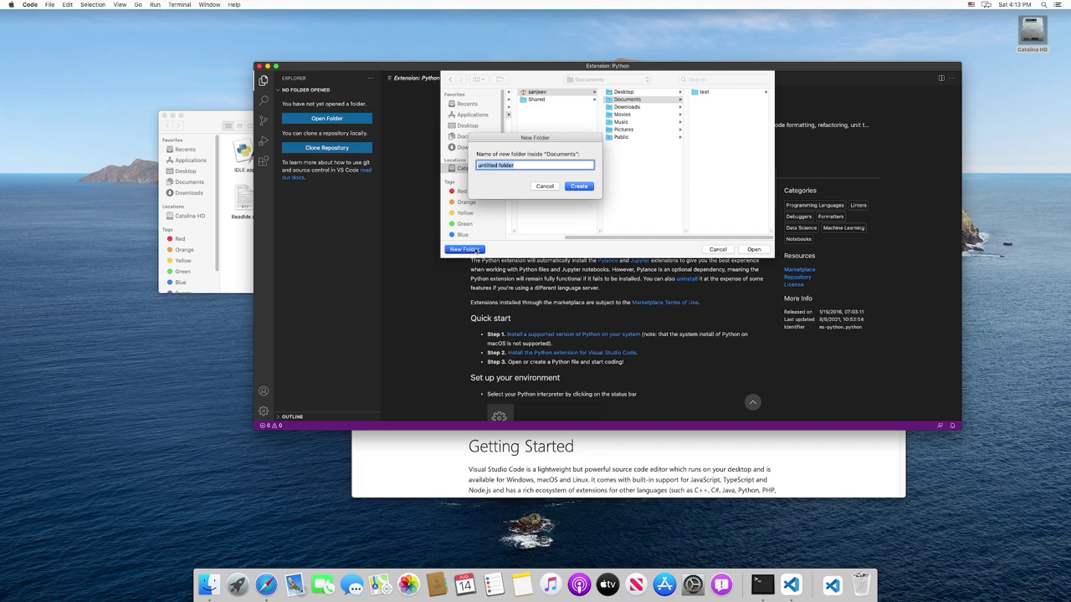
text(fastapi)
click(579, 185)
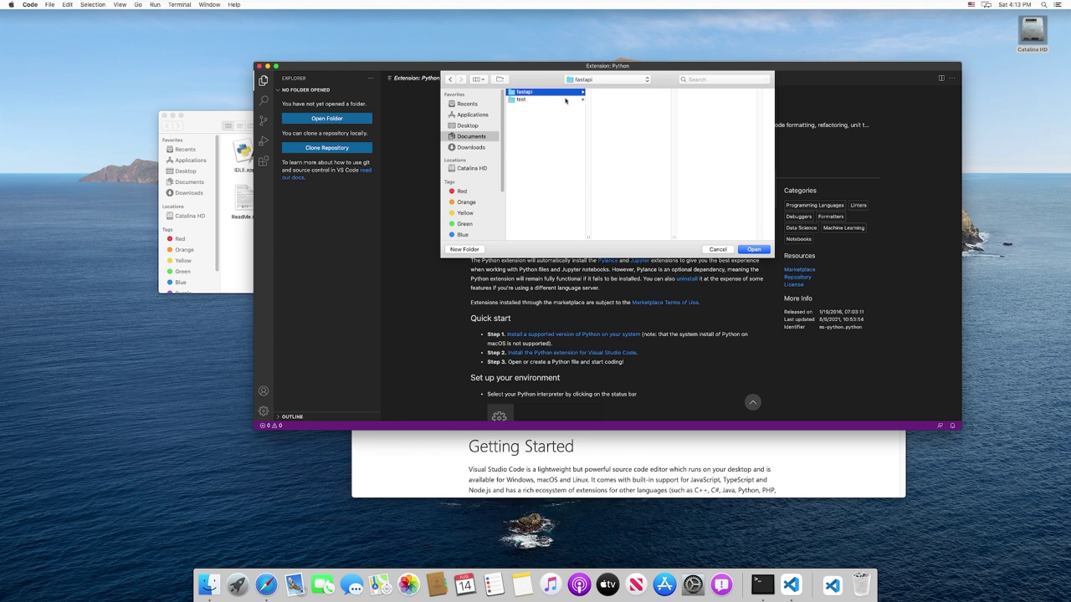
click(753, 250)
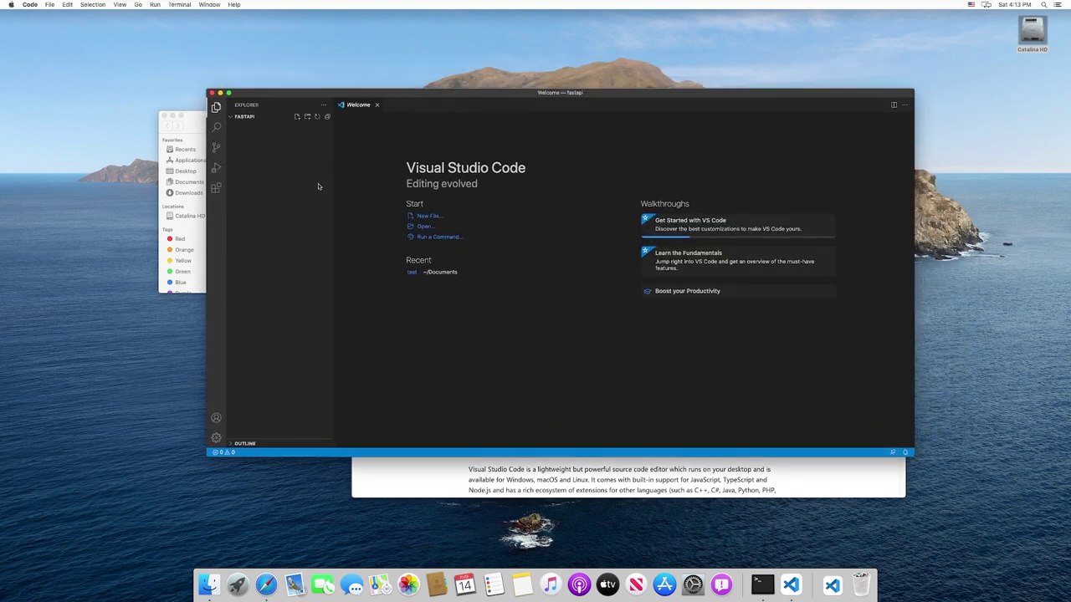
Add a new file named main.py to the FASTAPI folder from the Explorer context menu
right_click(260, 148)
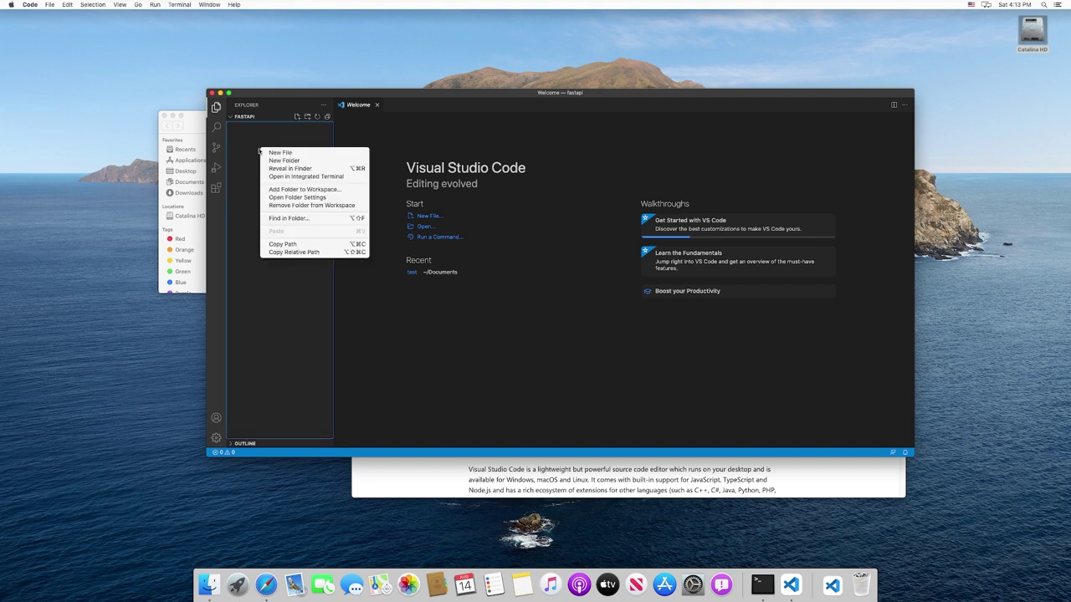
click(274, 154)
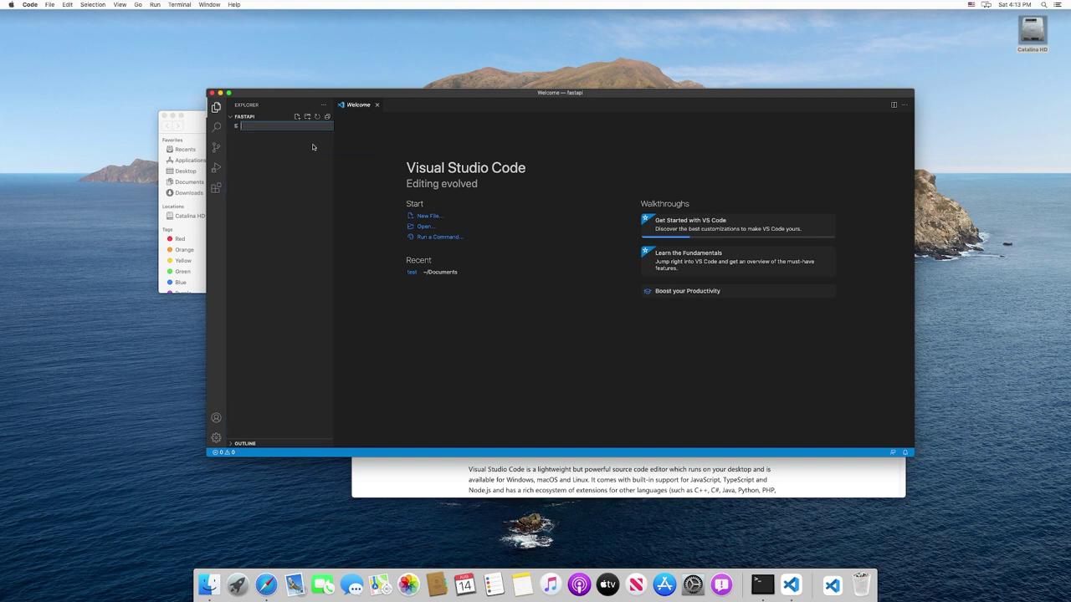
text(main.py)
key(Return)
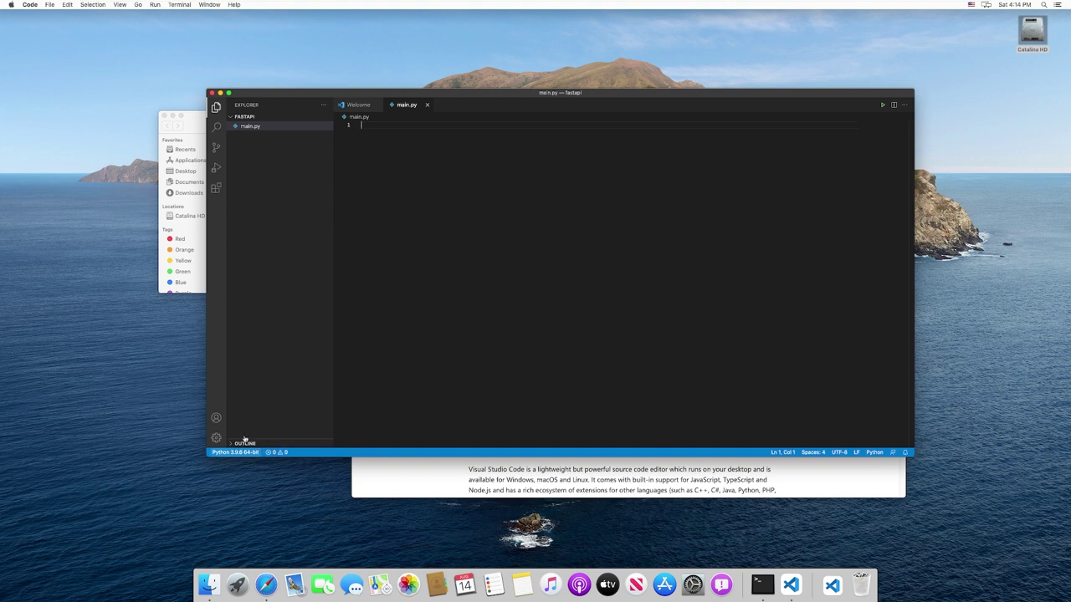
Run Python: Select Interpreter from the Command Palette and choose Enter interpreter path
click(118, 5)
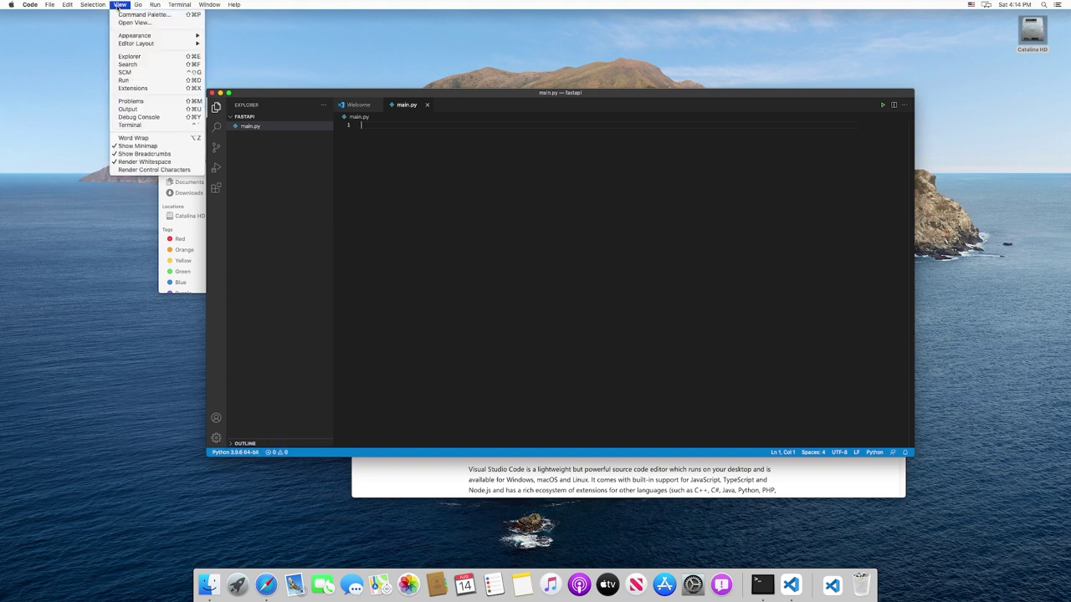
click(139, 17)
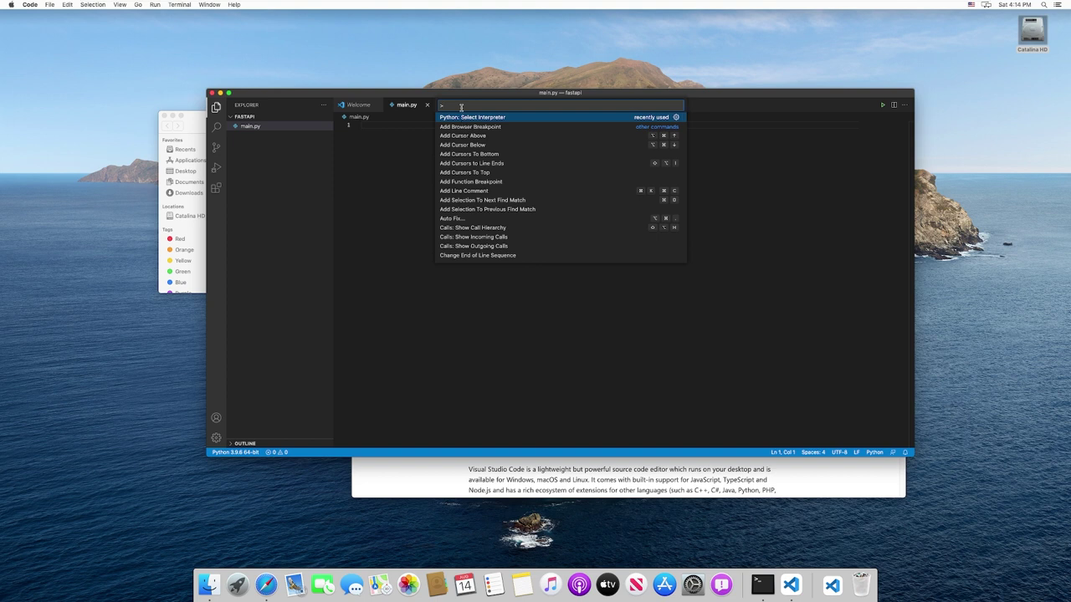
text(python s)
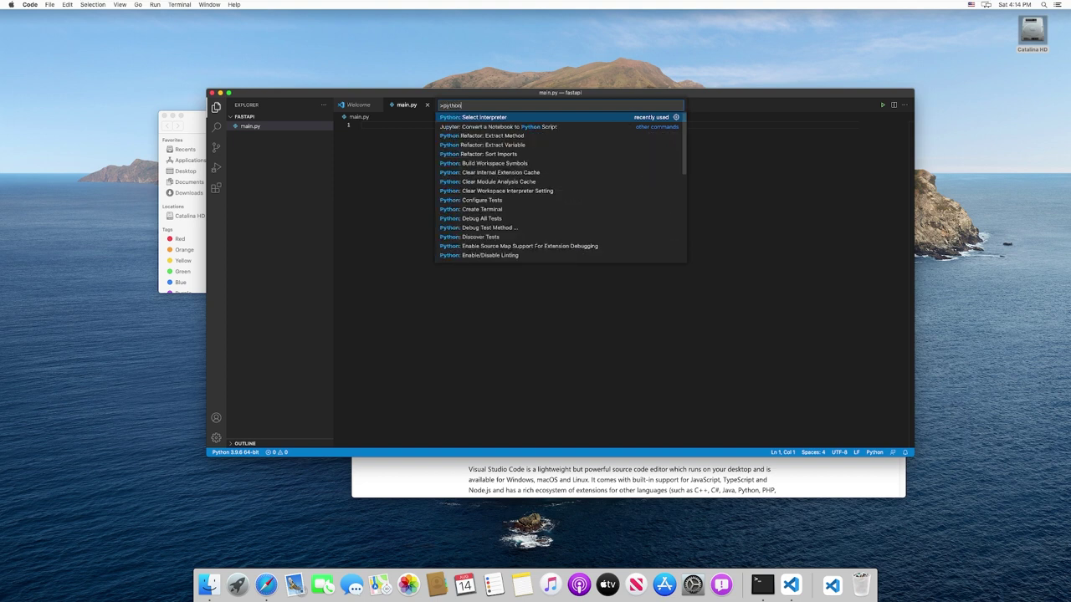
click(467, 118)
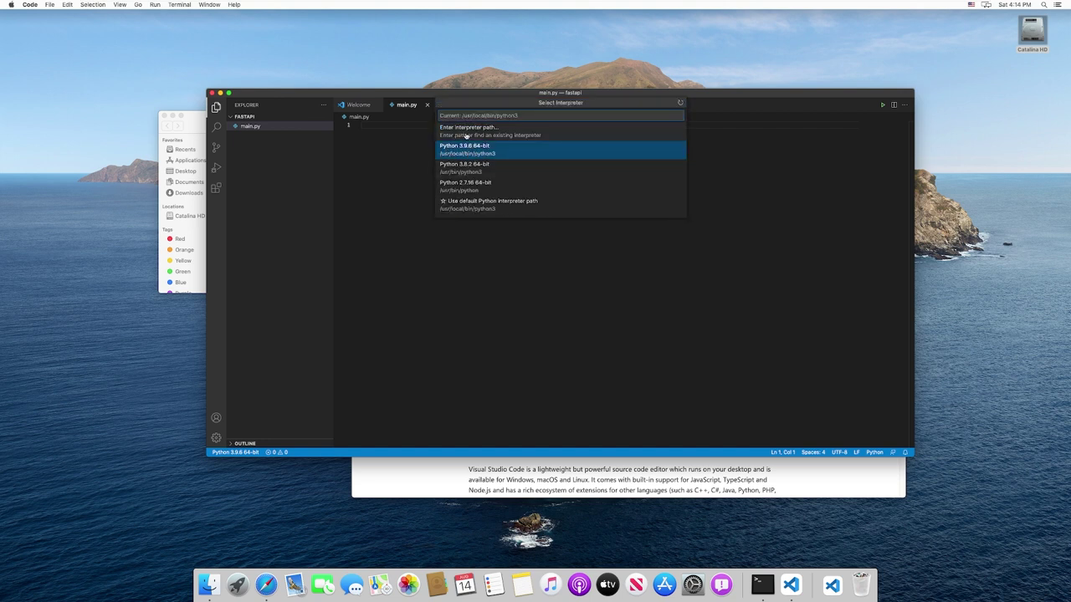
click(469, 130)
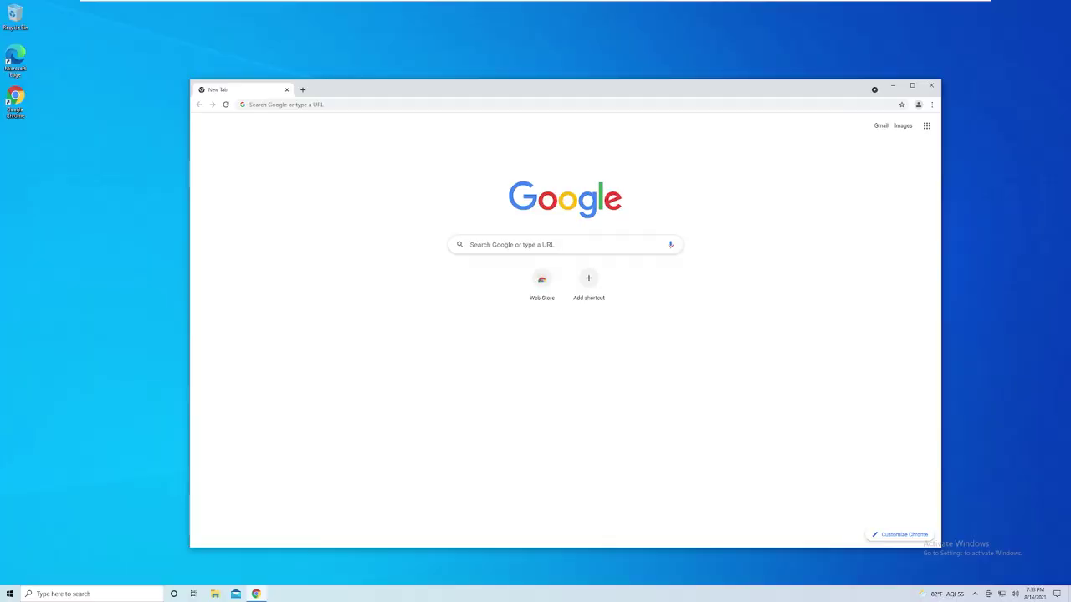
Search 'python', download the Python 3.9.6 Windows installer from python.org Downloads, and launch it
click(399, 104)
text(python)
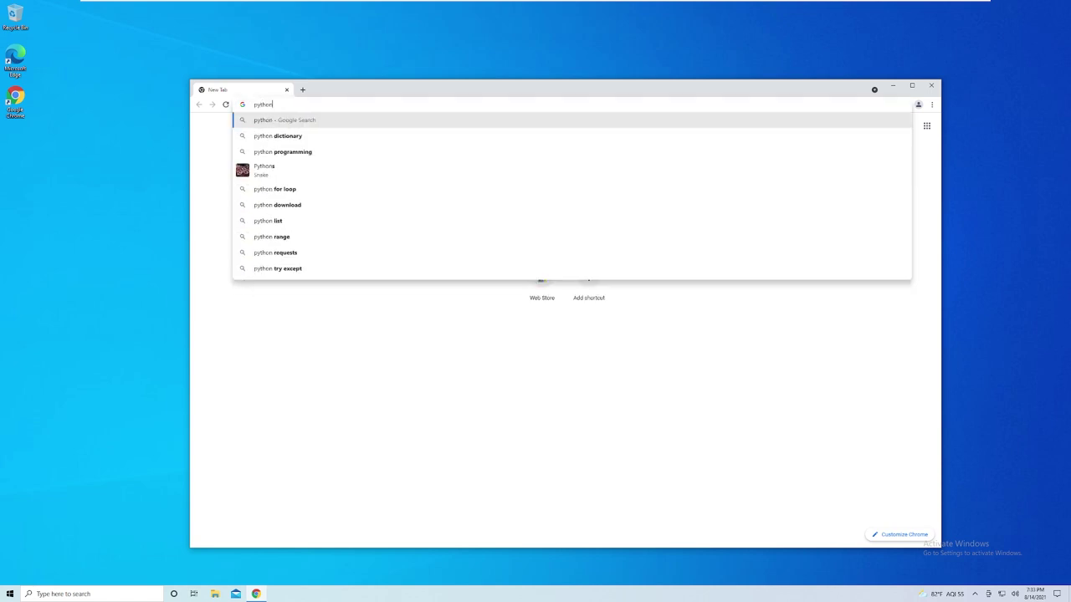
key(Return)
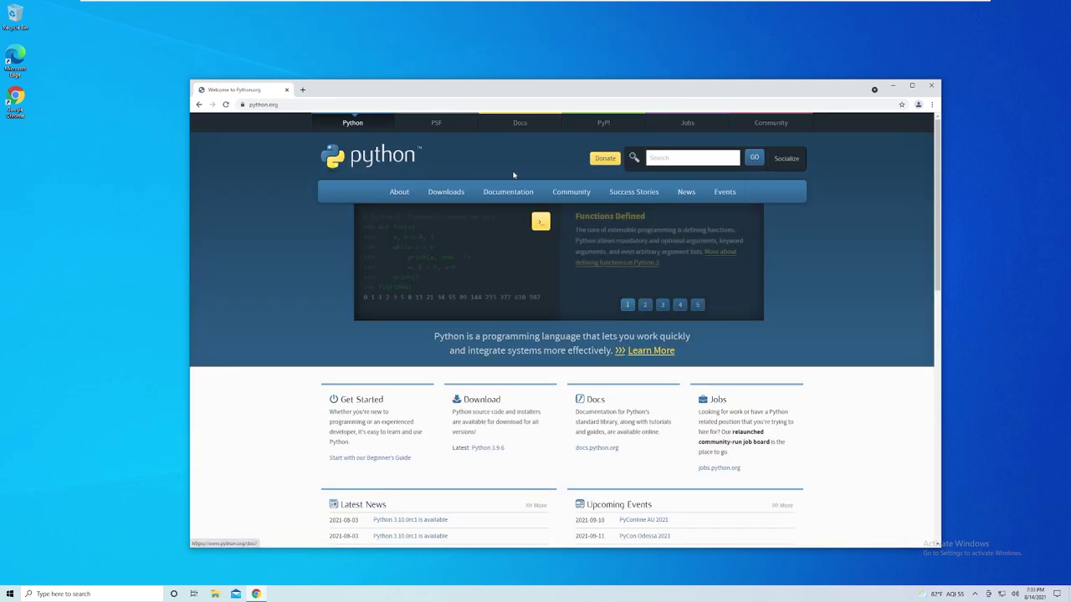
click(446, 194)
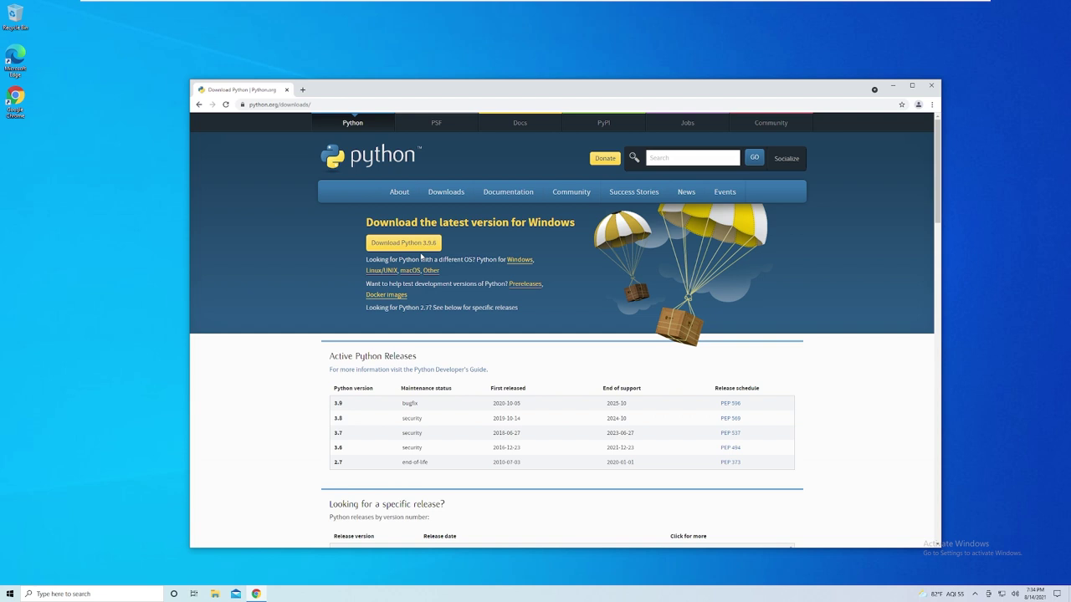
click(411, 246)
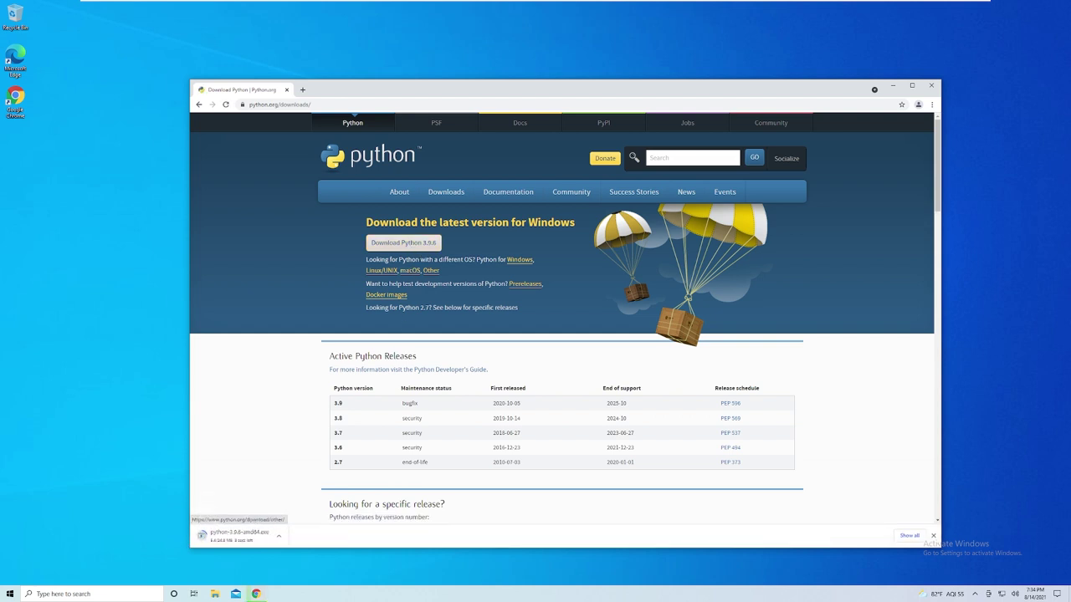
click(200, 533)
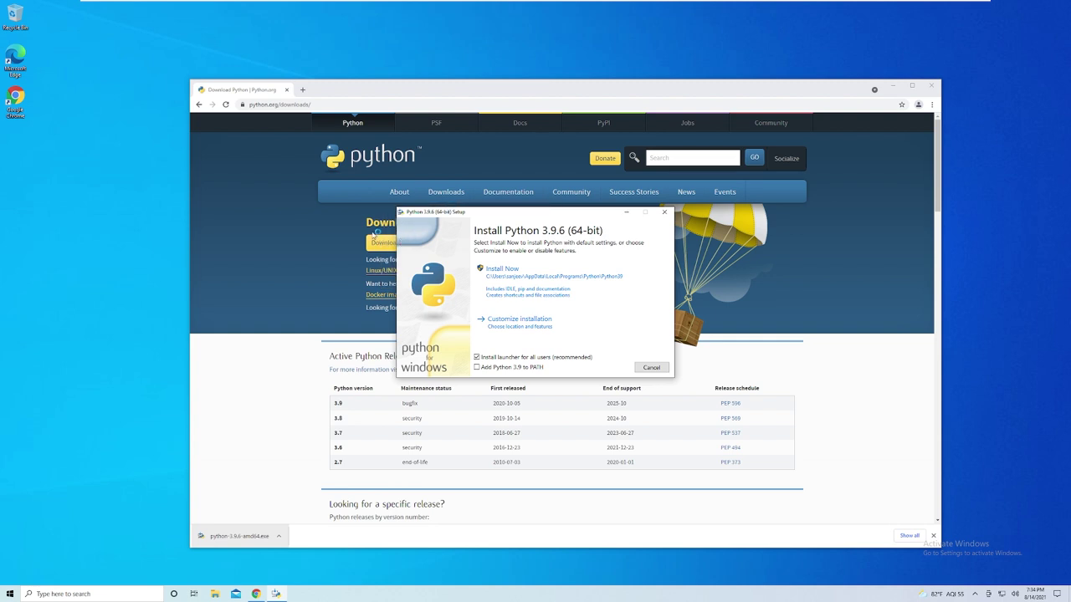
Install Python 3.9.6 with 'Add Python 3.9 to PATH' ticked, approve the UAC prompt, and close setup
click(475, 367)
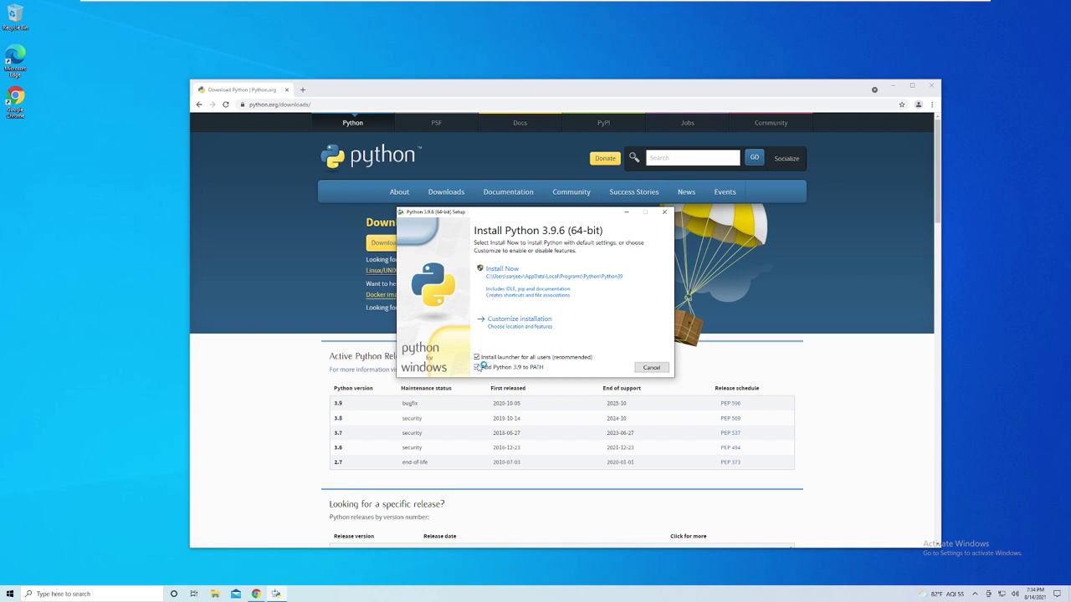
click(515, 273)
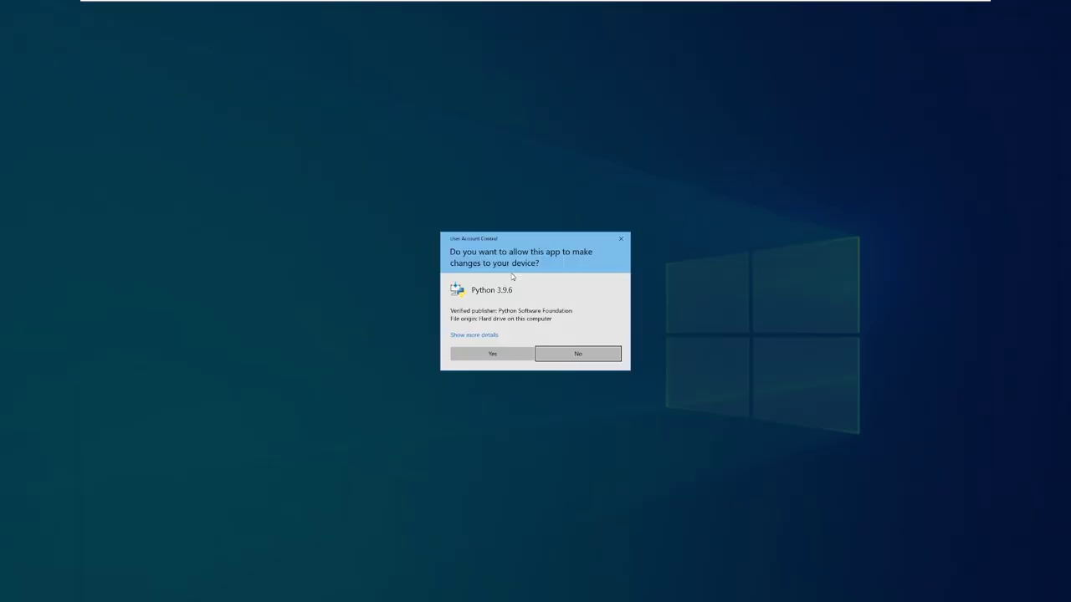
click(490, 356)
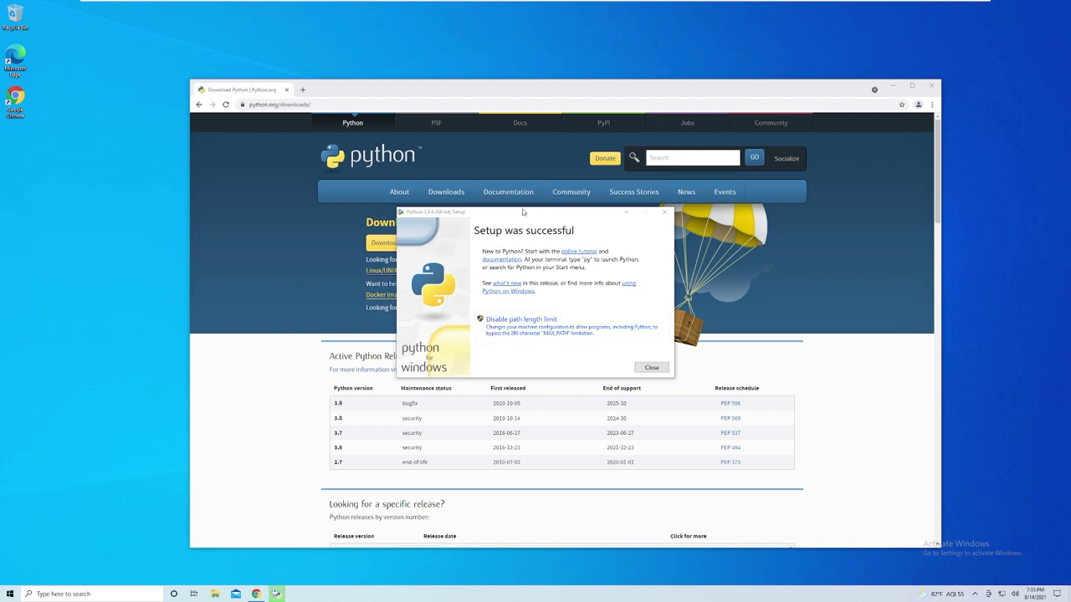
click(657, 370)
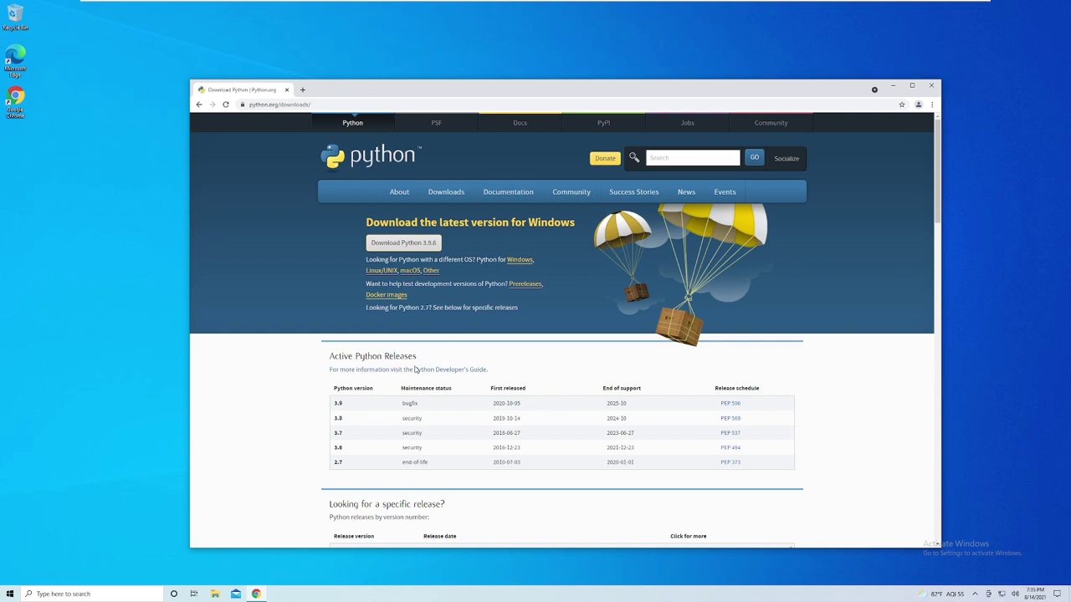
Open Command Prompt from Windows search with 'cm' and centre its window
click(123, 594)
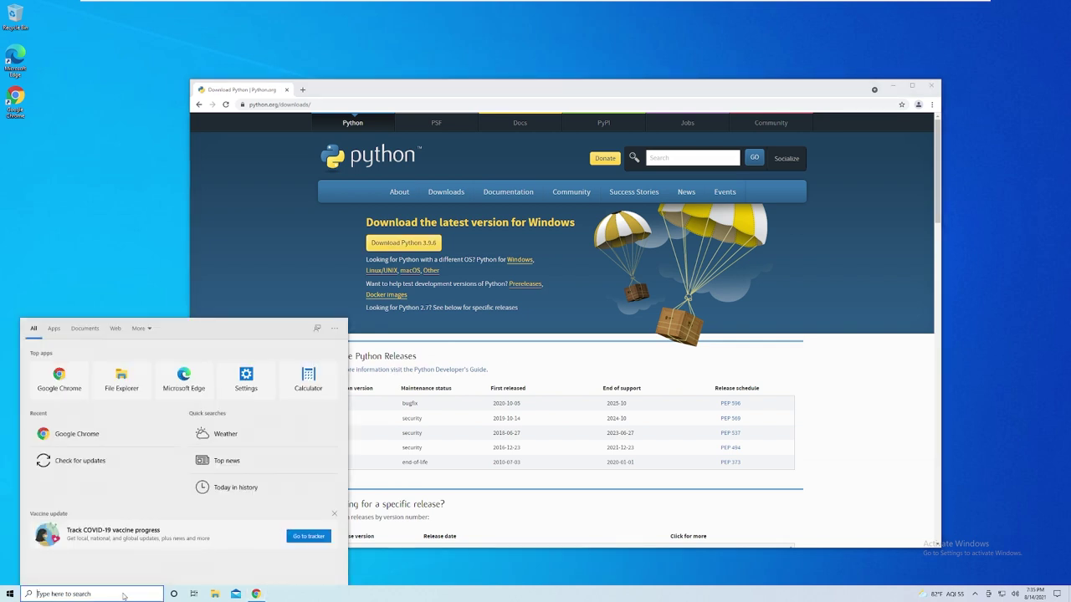
text(cm)
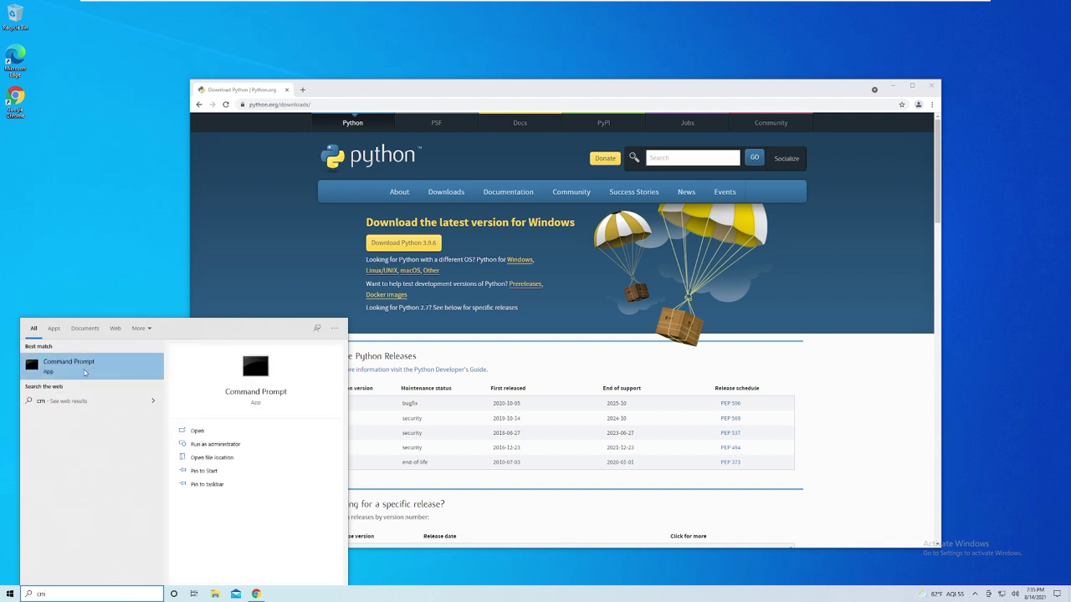
click(85, 373)
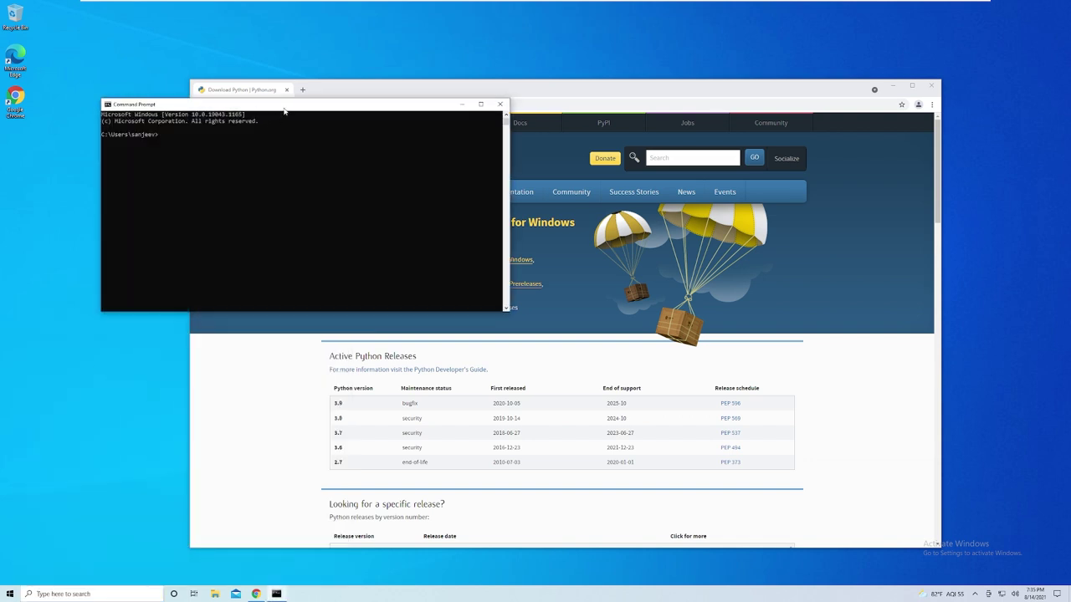
drag(284, 109, 527, 268)
click(513, 319)
Run 'python -3 --version' and 'py -3 --version' to confirm Python 3.9.6
text(python -3)
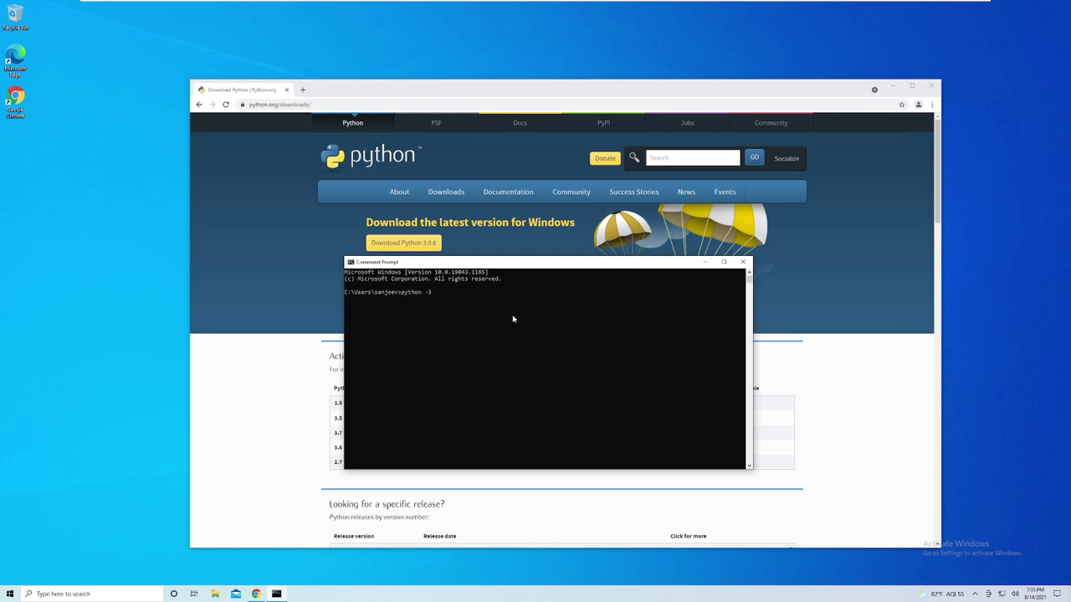
text( --version)
key(Return)
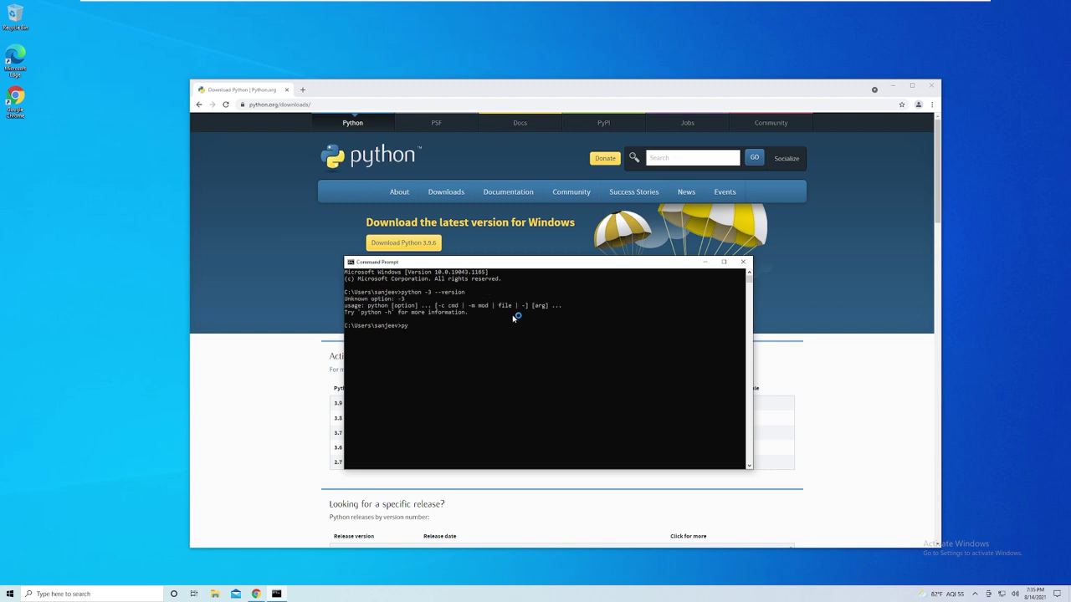
text(py -3 --version)
key(Return)
Search 'vs code' in a new Chrome tab, download the Windows installer from code.visualstudio.com, and run it
click(302, 90)
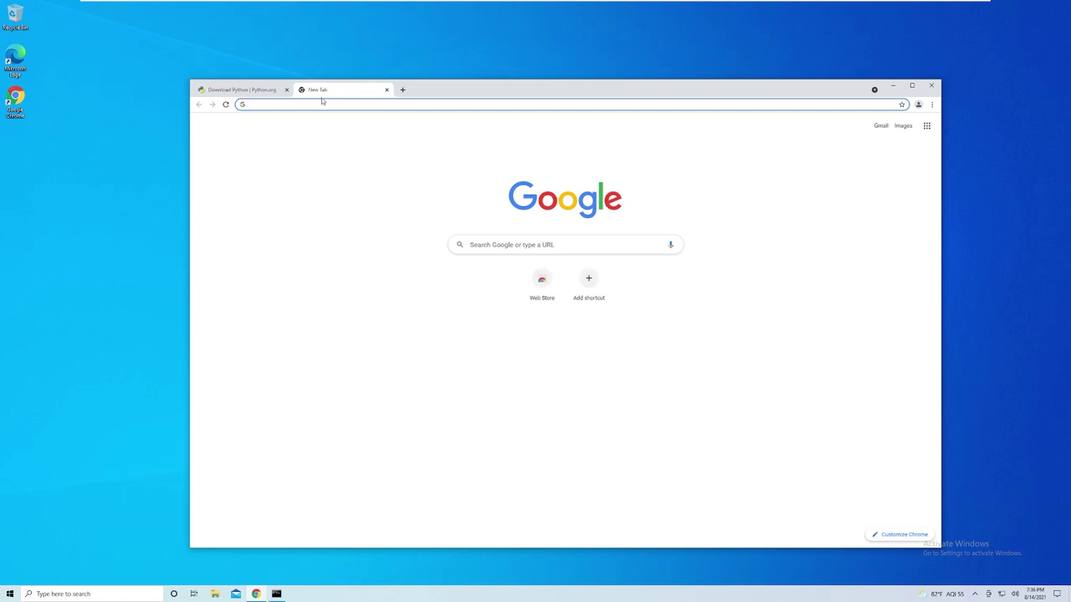
text(vs code)
key(Return)
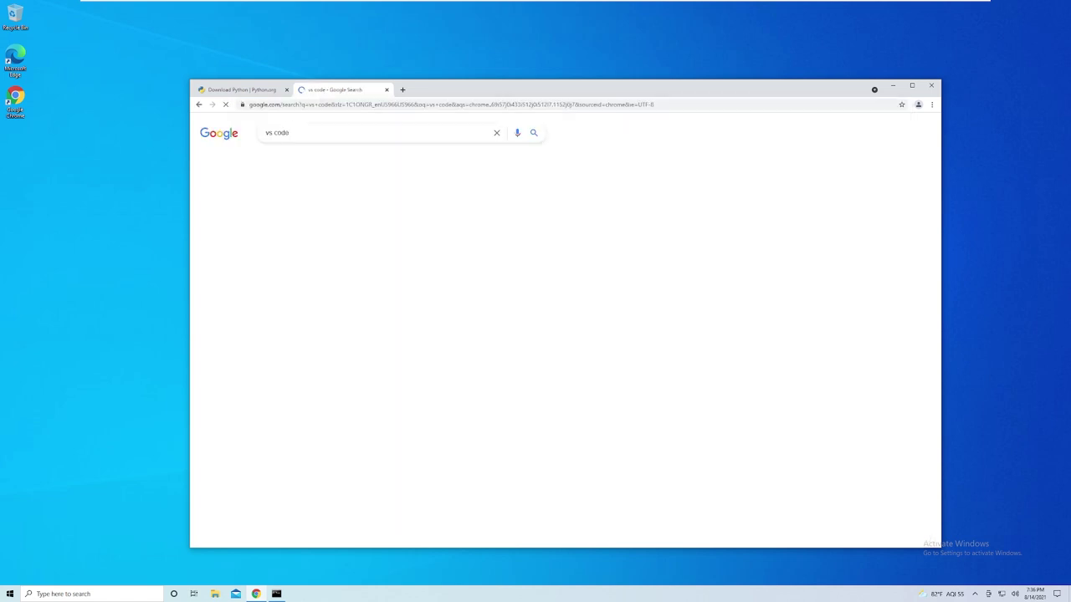
click(358, 207)
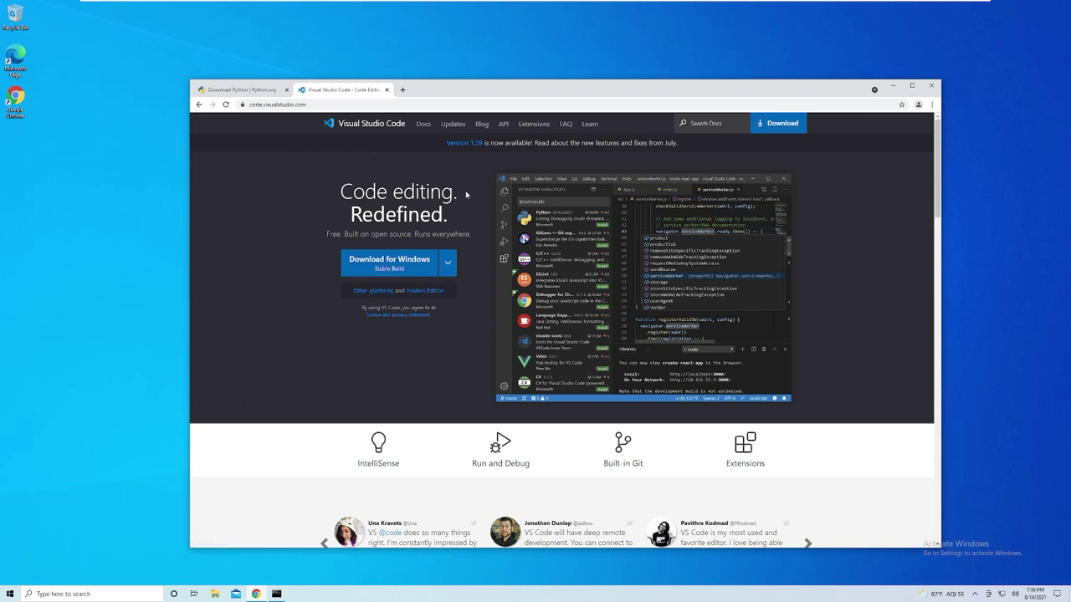
click(390, 261)
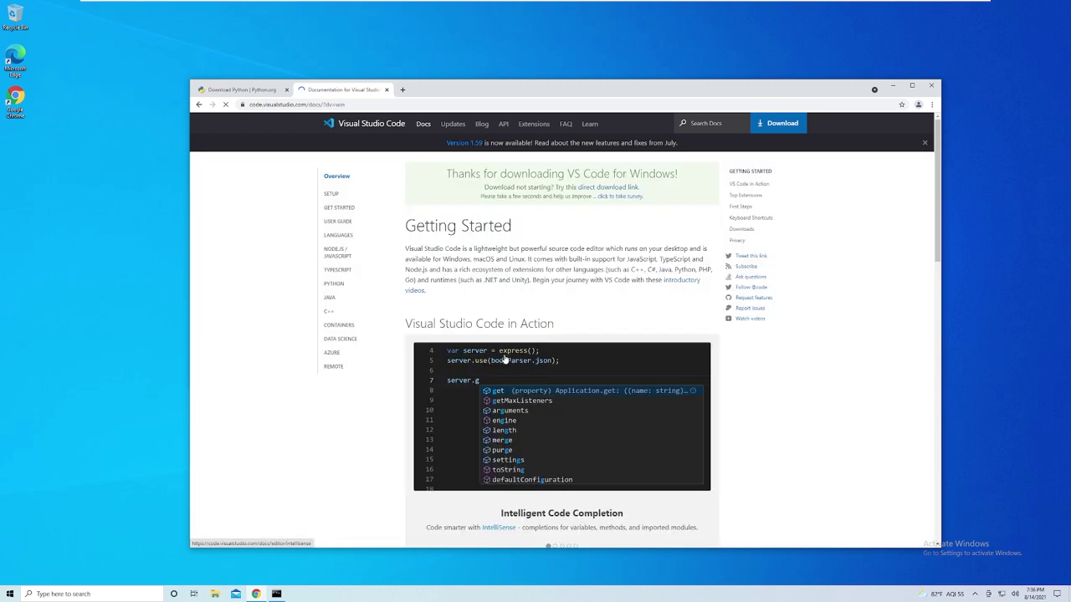
click(242, 535)
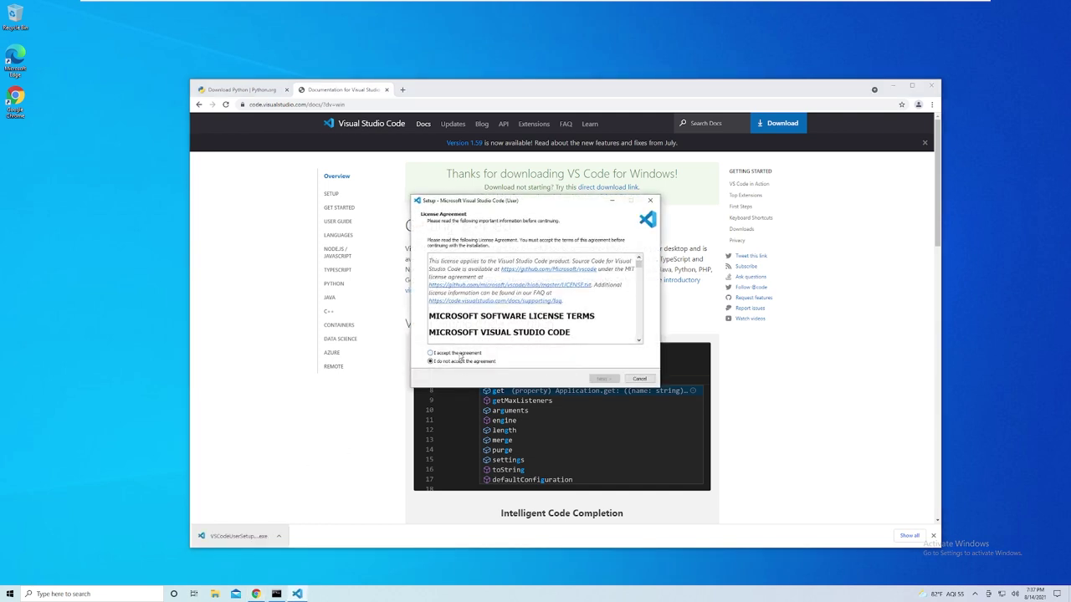
Accept the licence, keep default location, Start Menu folder and tasks, install, then launch VS Code
click(460, 353)
click(603, 379)
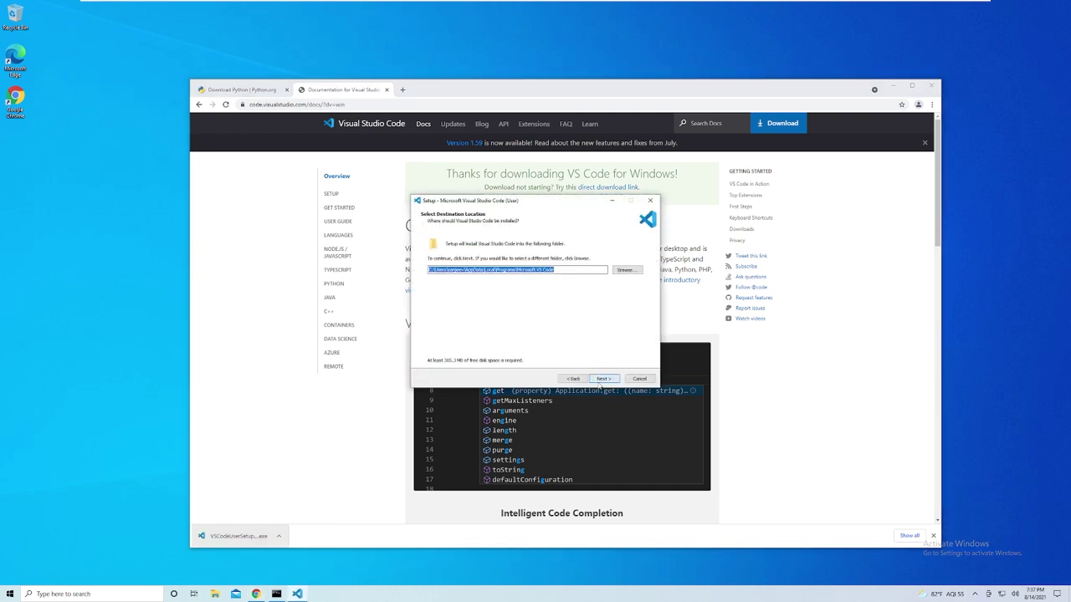
click(603, 379)
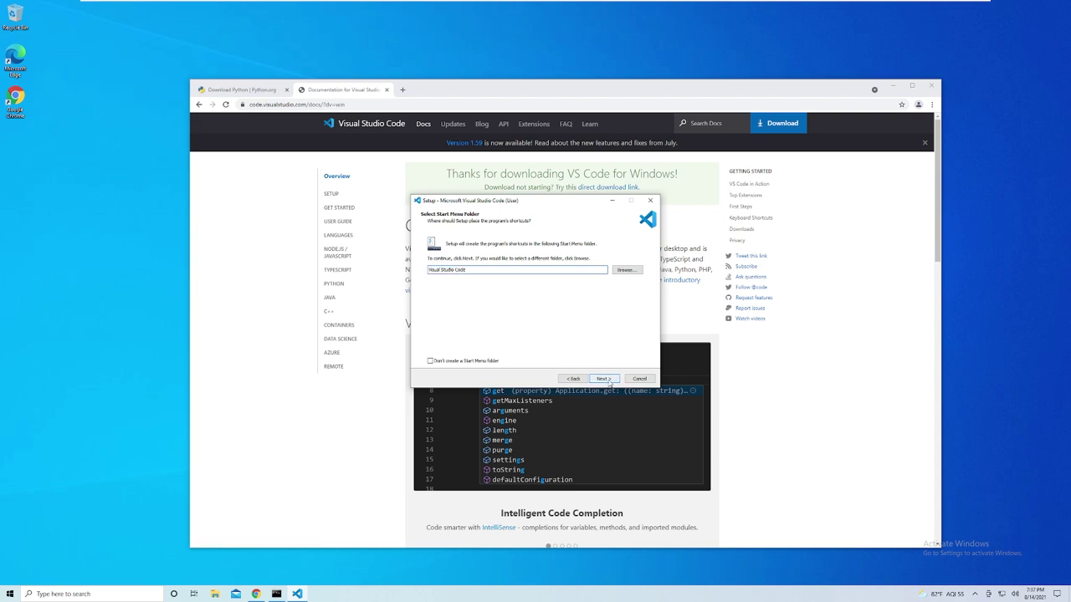
click(604, 379)
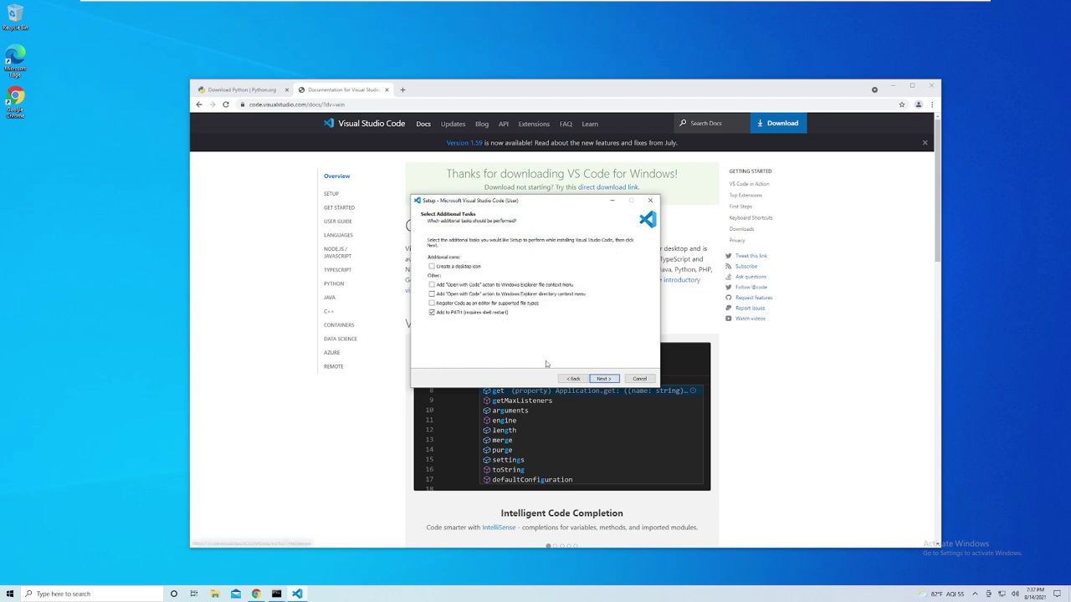
click(603, 379)
click(604, 379)
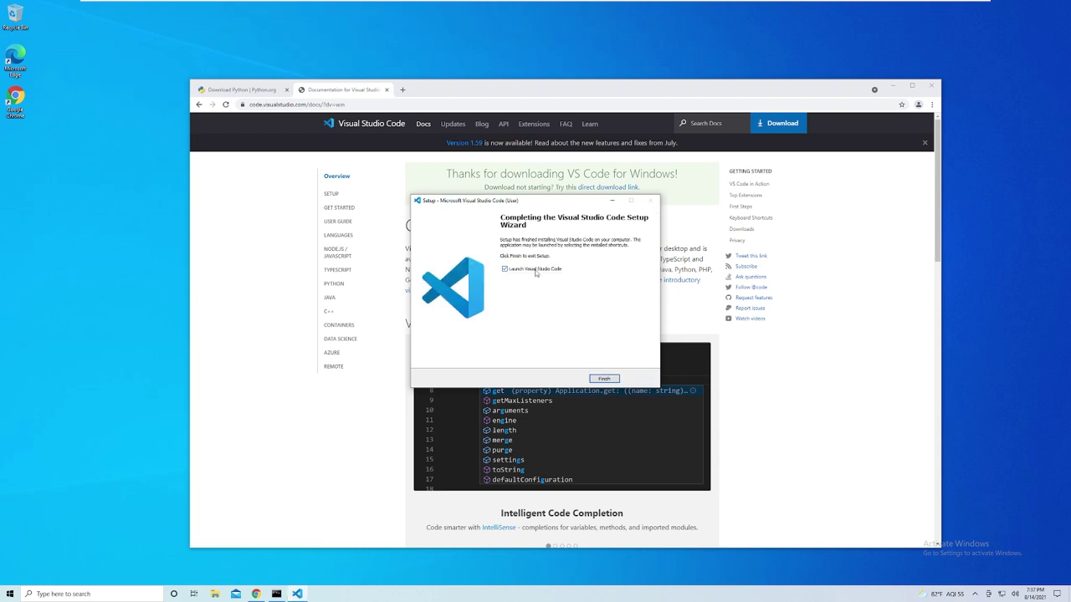
click(609, 382)
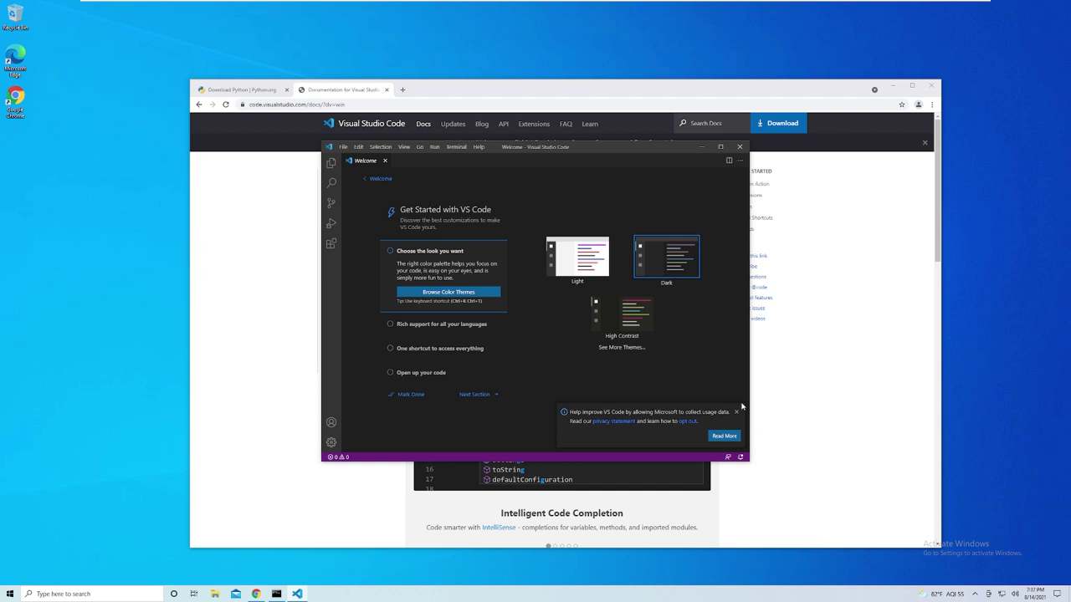
Dismiss the usage-data notice and install Microsoft's Python extension from the Extensions view
click(736, 412)
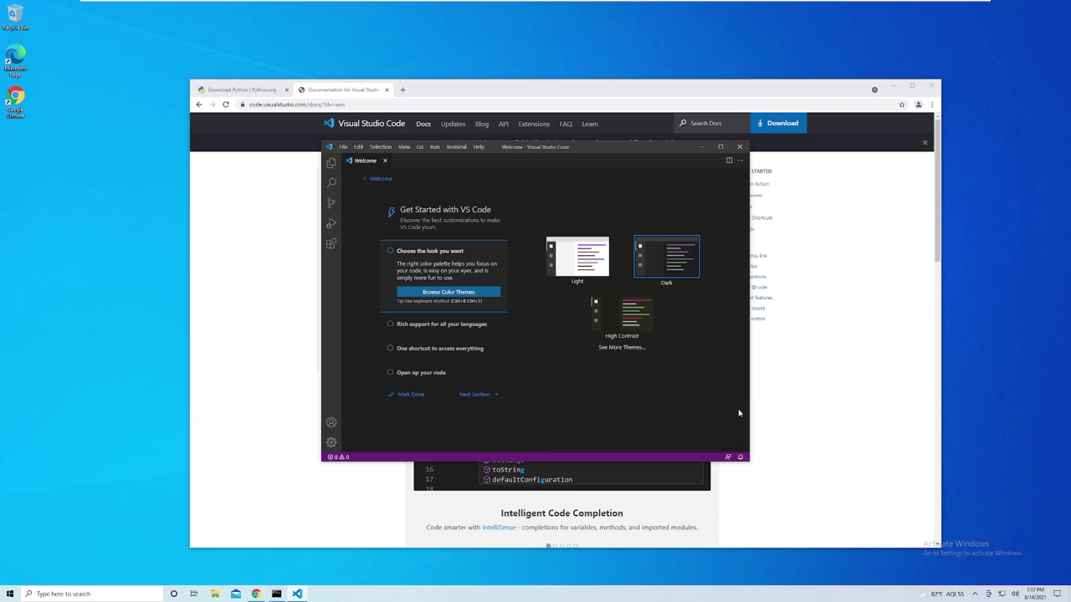
click(331, 245)
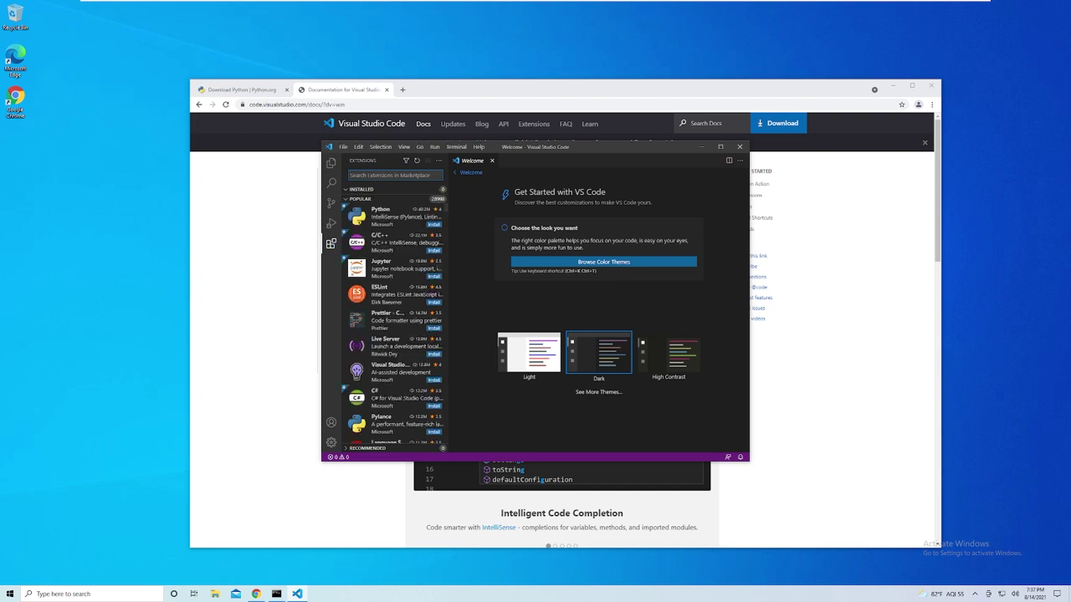
text(python)
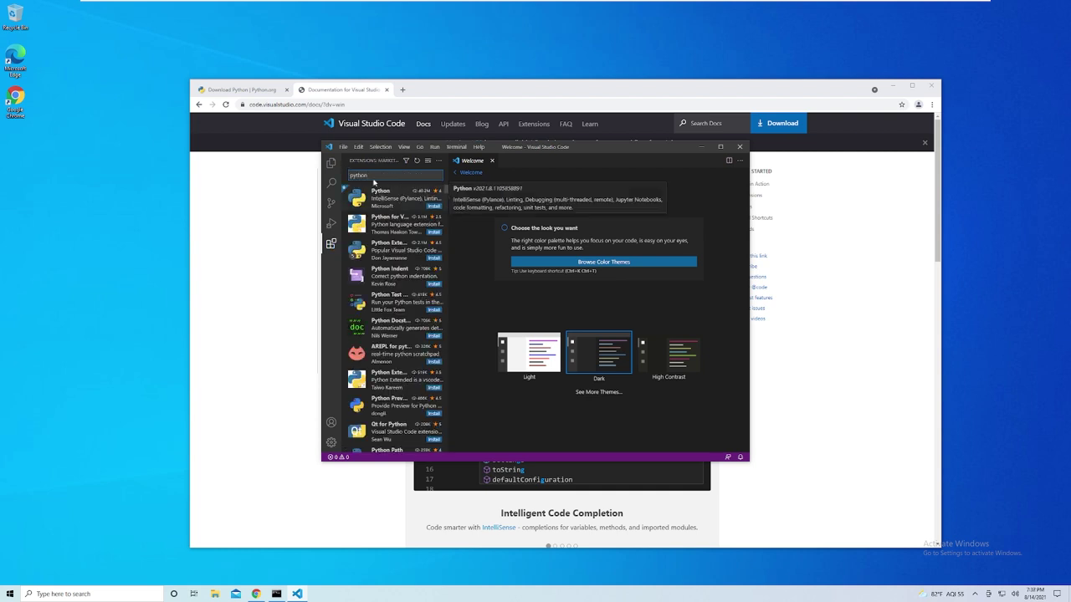
mouse_move(375, 209)
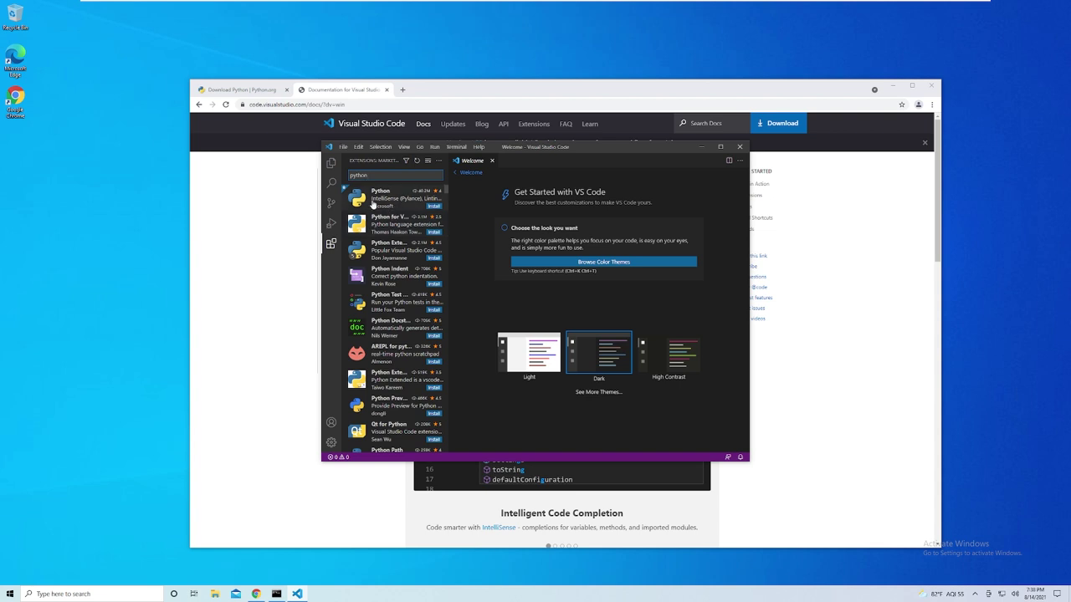
click(430, 206)
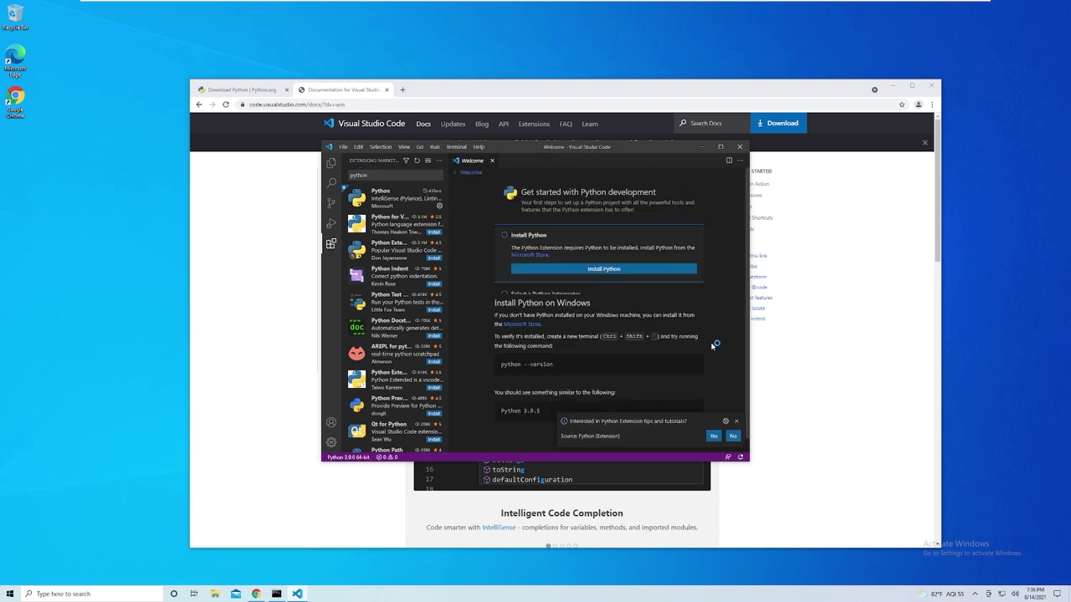
Close the Welcome page and the Python tips notice, and show the Explorer
click(492, 161)
click(736, 421)
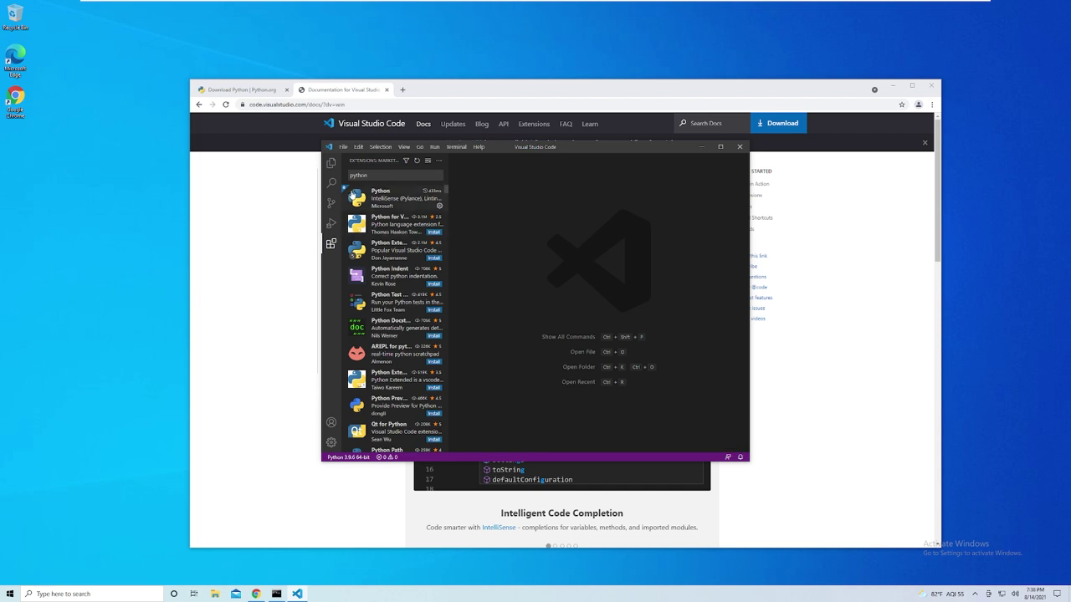
click(331, 164)
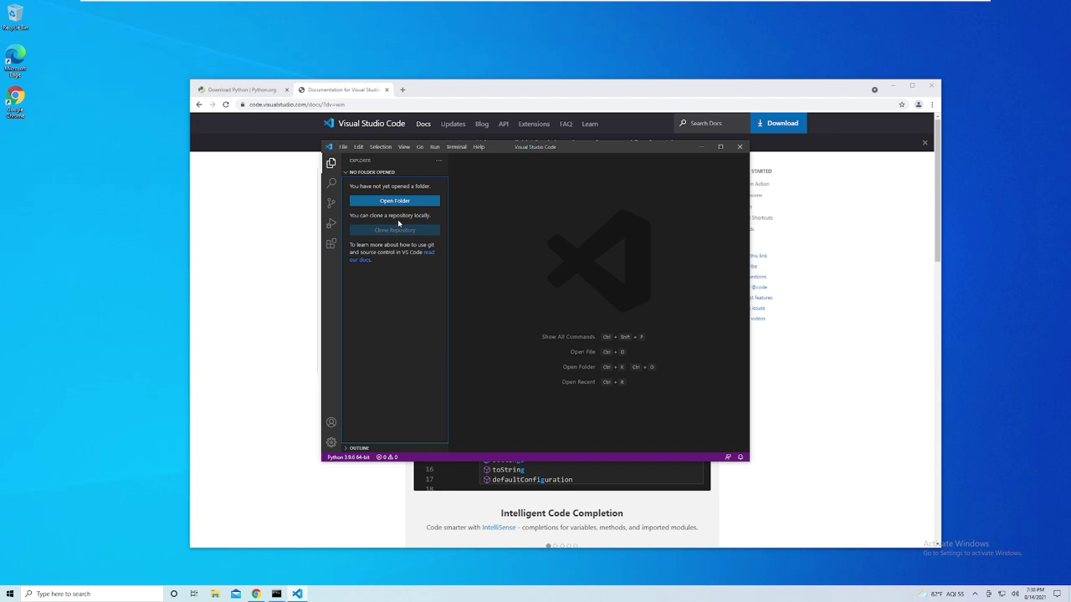
Create a new folder named 'fastapi' in Documents from the Open Folder dialog
click(386, 202)
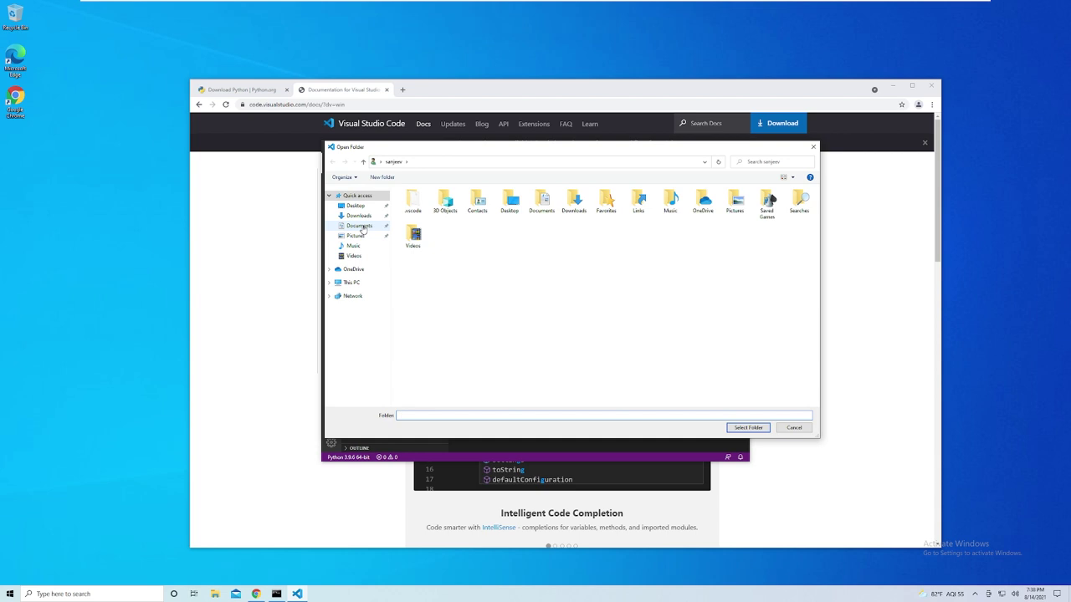
click(360, 225)
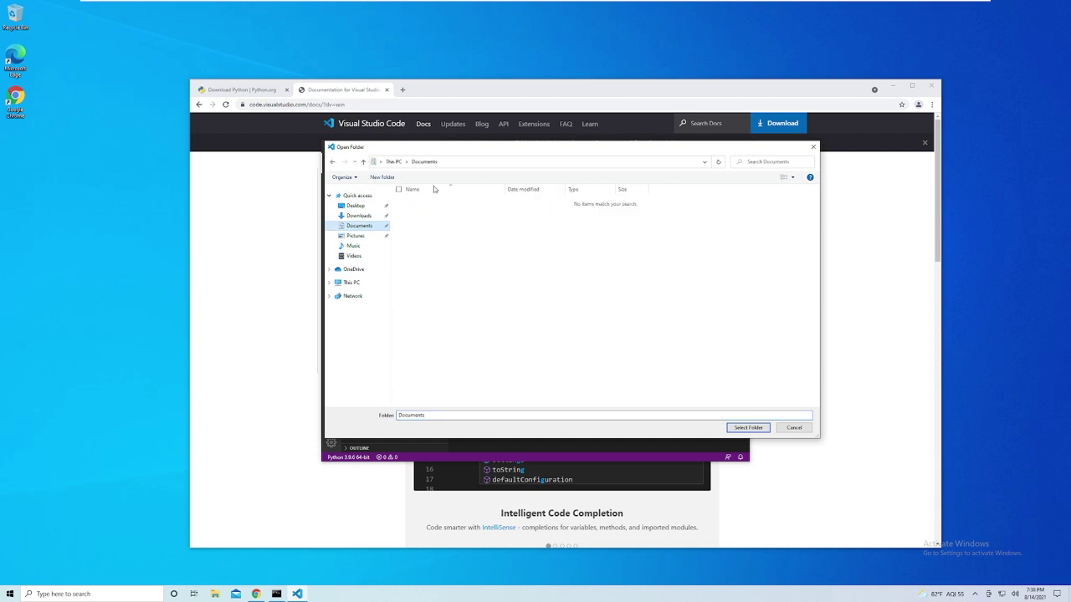
right_click(425, 228)
mouse_move(397, 307)
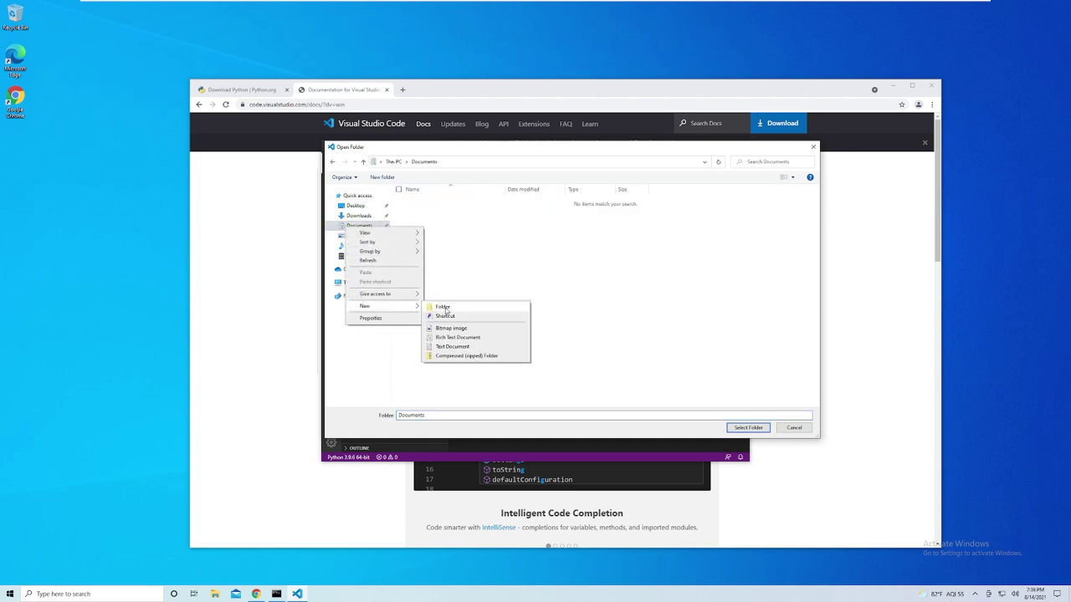
click(442, 308)
text(fastapi)
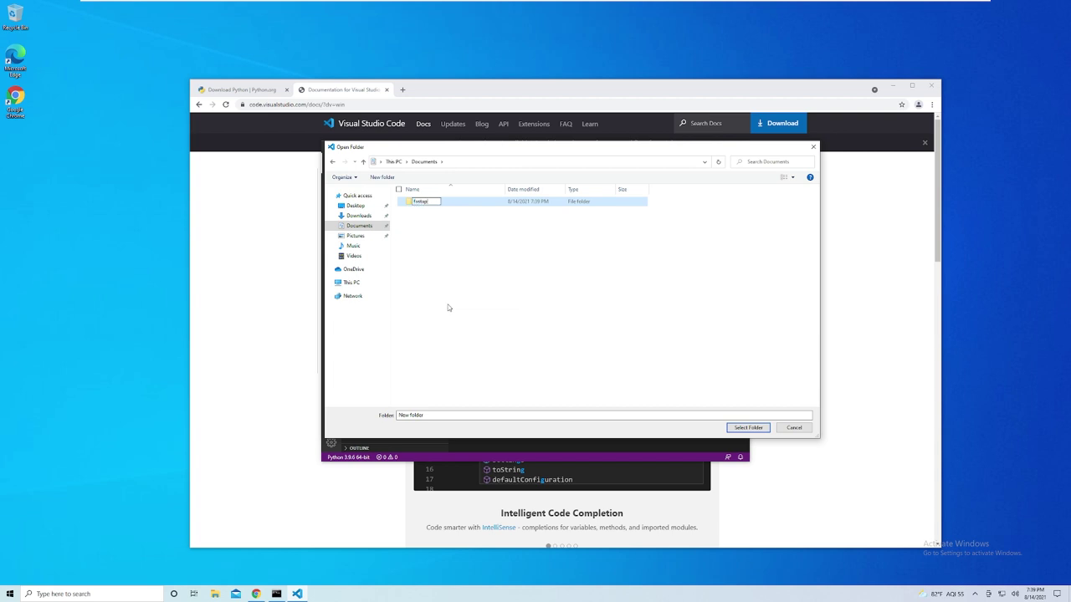
click(756, 429)
Open fastapi as the workspace and trust its authors, including the parent Documents folder
click(756, 429)
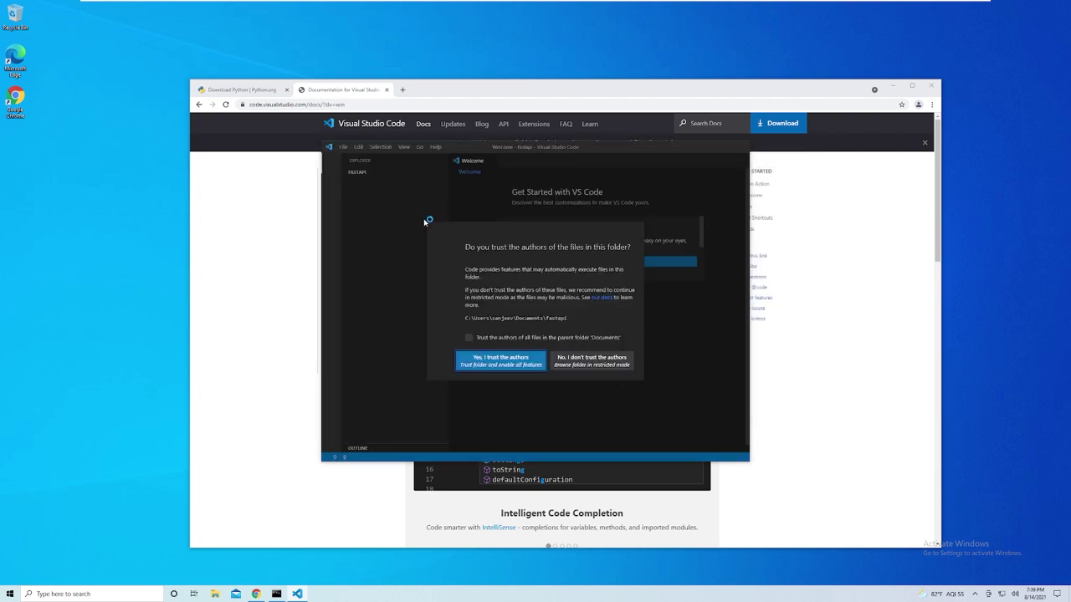
click(469, 338)
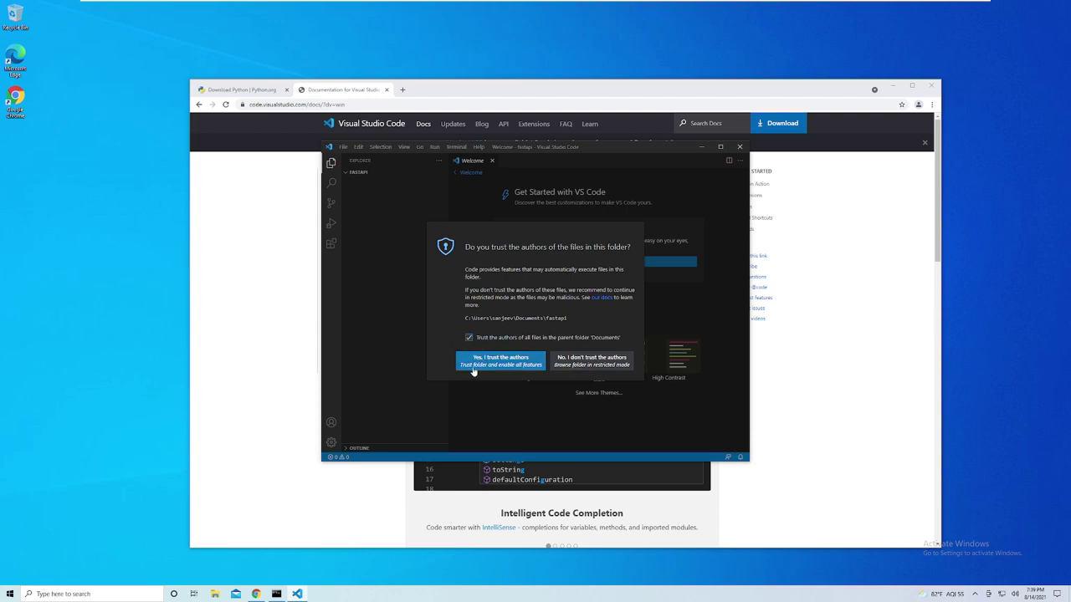
click(499, 360)
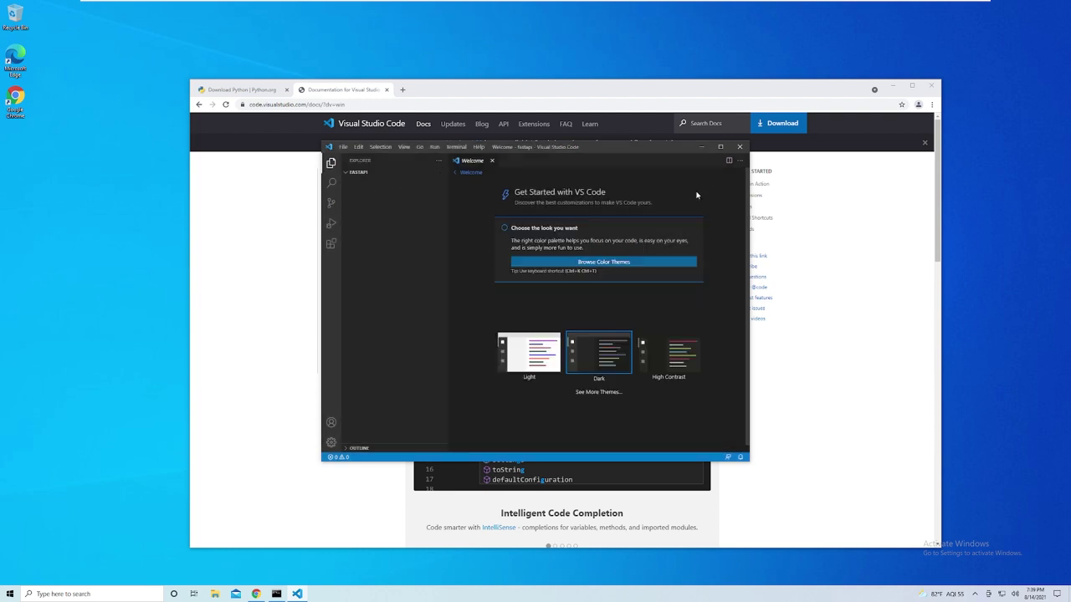
Close the Welcome page, then reposition and enlarge the VS Code window
click(493, 160)
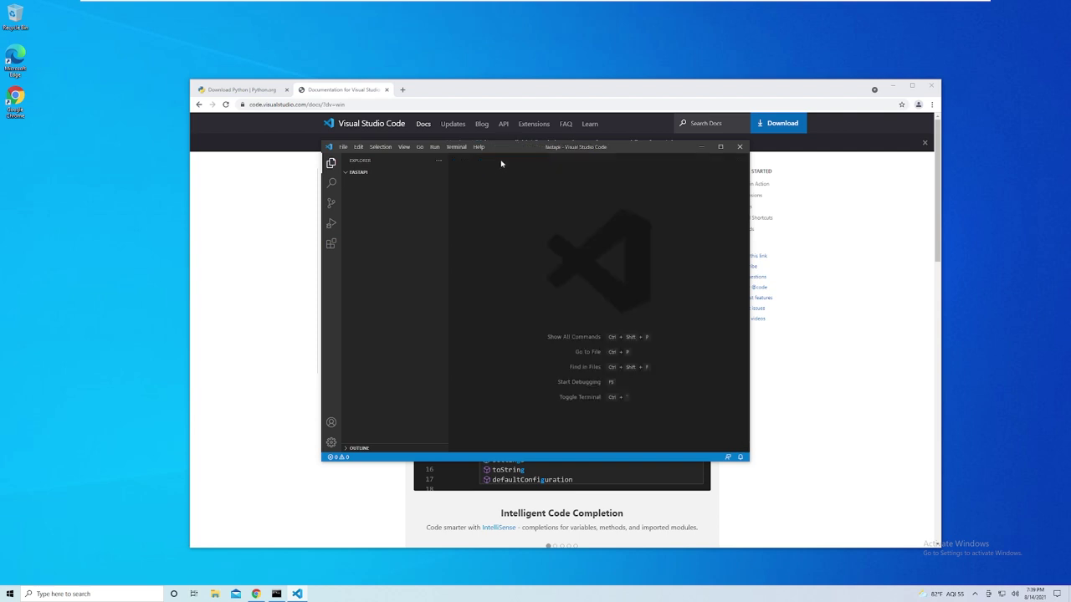
drag(623, 149, 508, 115)
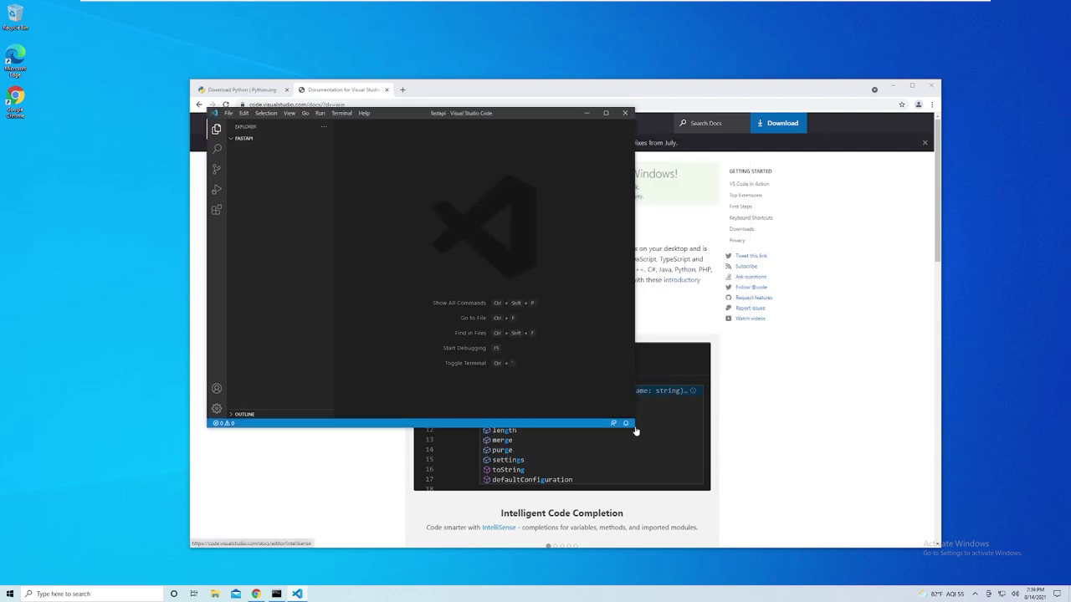
click(498, 527)
click(297, 594)
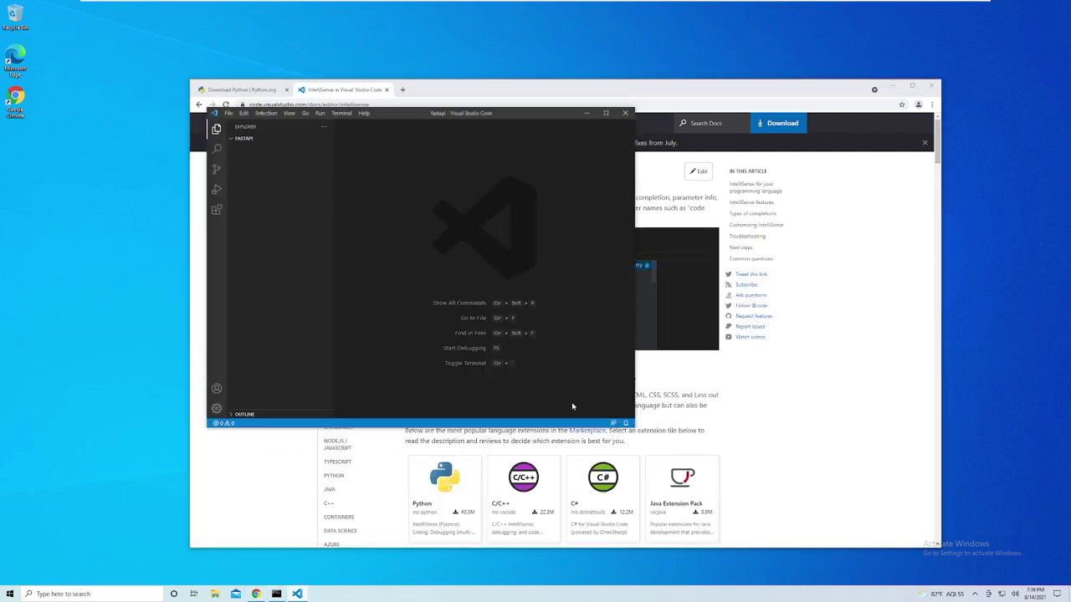
drag(634, 426, 975, 533)
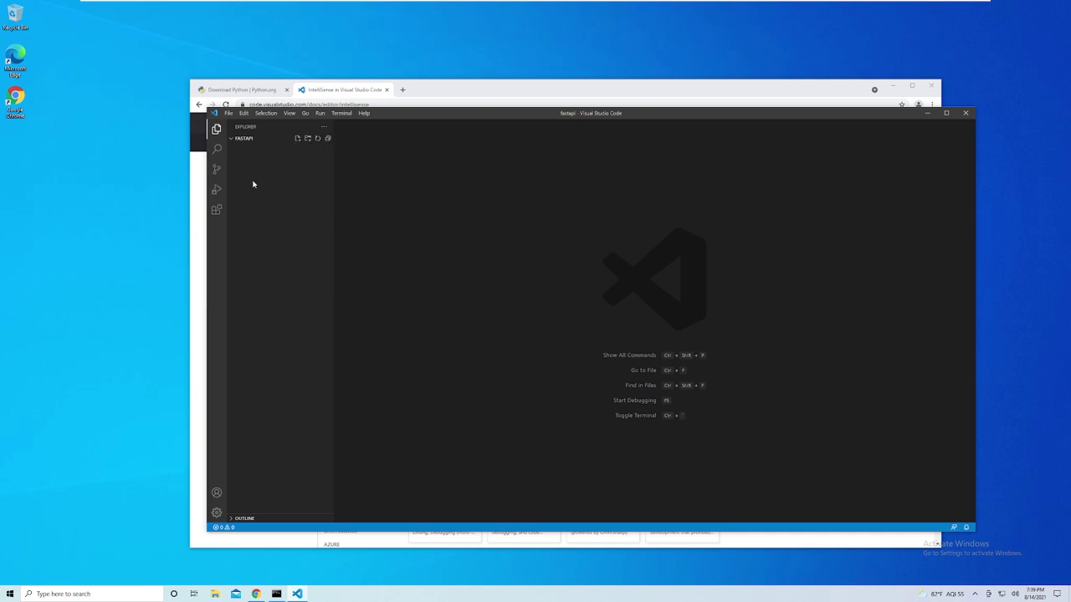
Create a new file named main.py in the fastapi folder
right_click(261, 167)
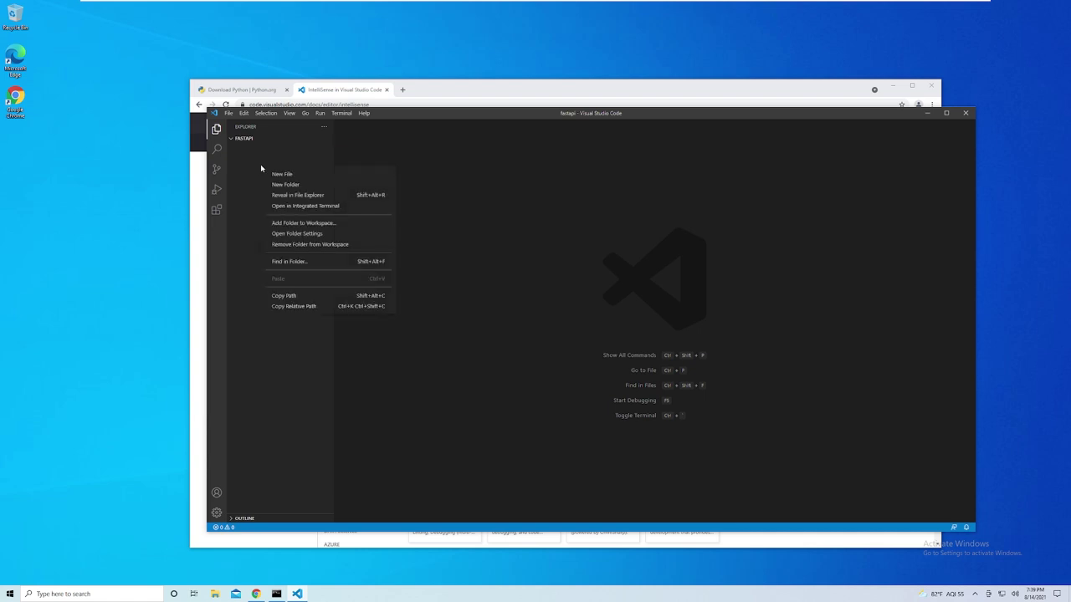
click(275, 176)
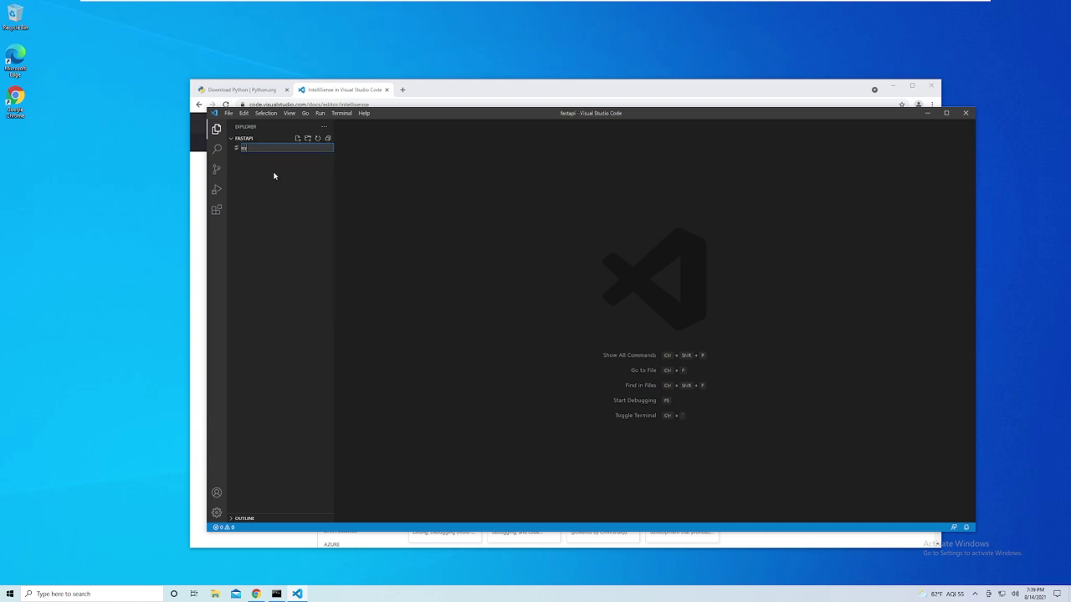
text(main.py)
key(Return)
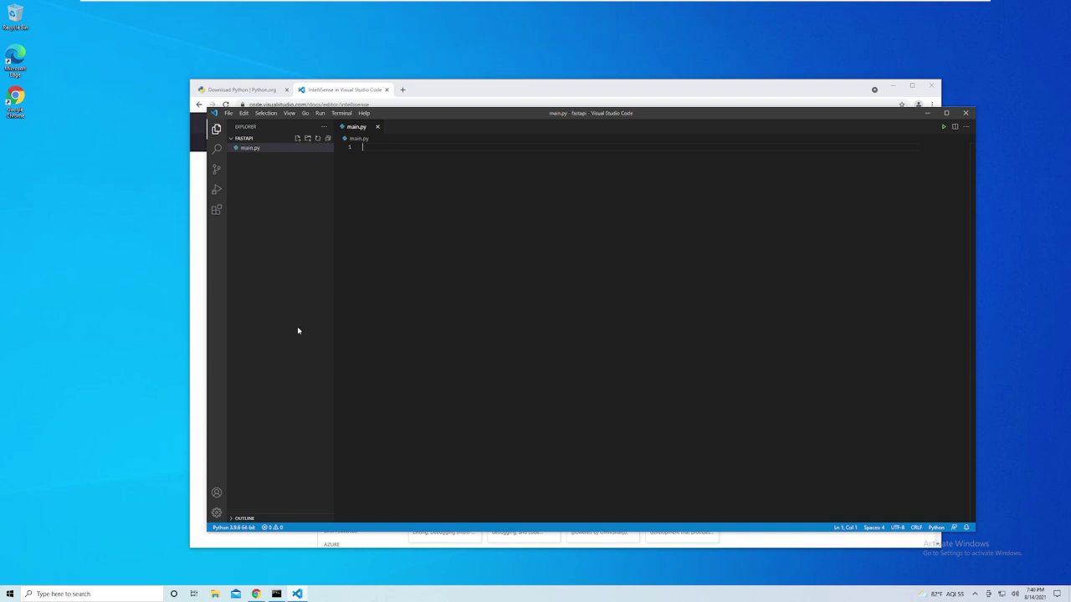
Select Python 3.9.6 64-bit as the interpreter via the Command Palette, then advance the slide
click(289, 114)
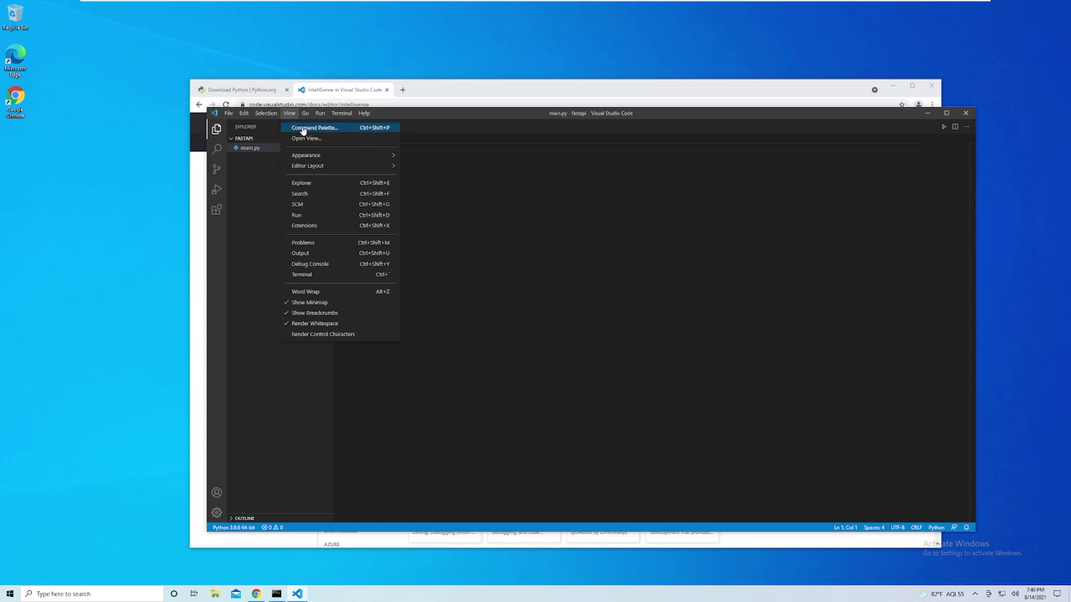
click(303, 128)
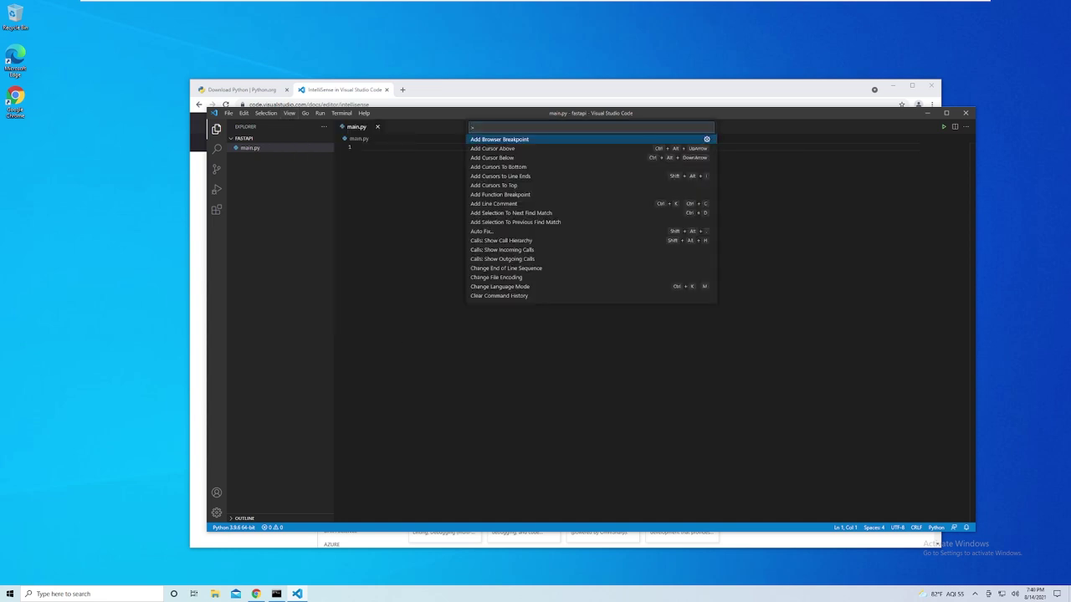
text(python)
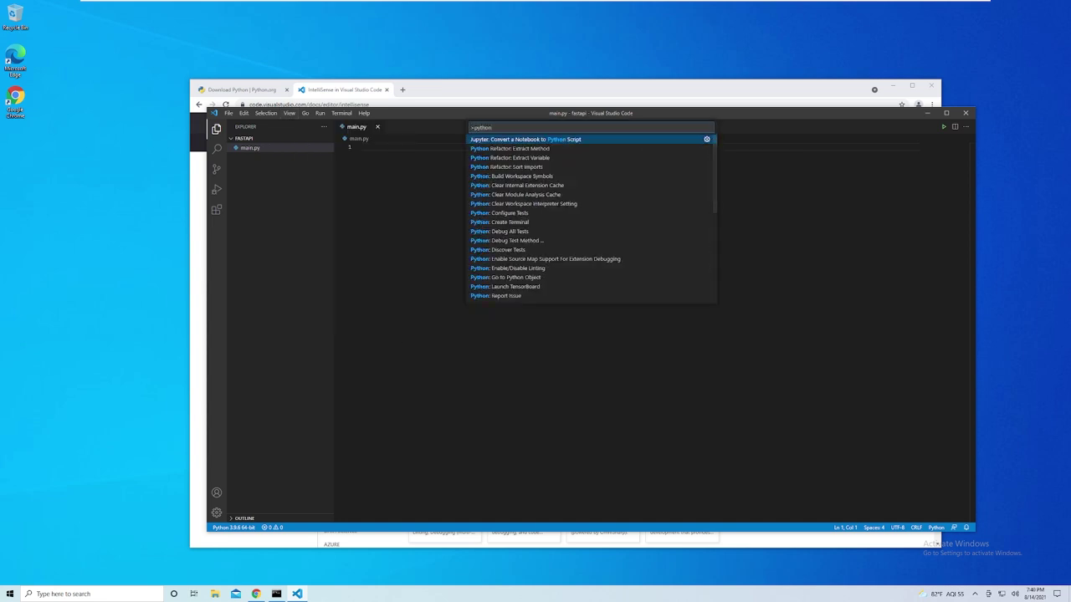
text( inter)
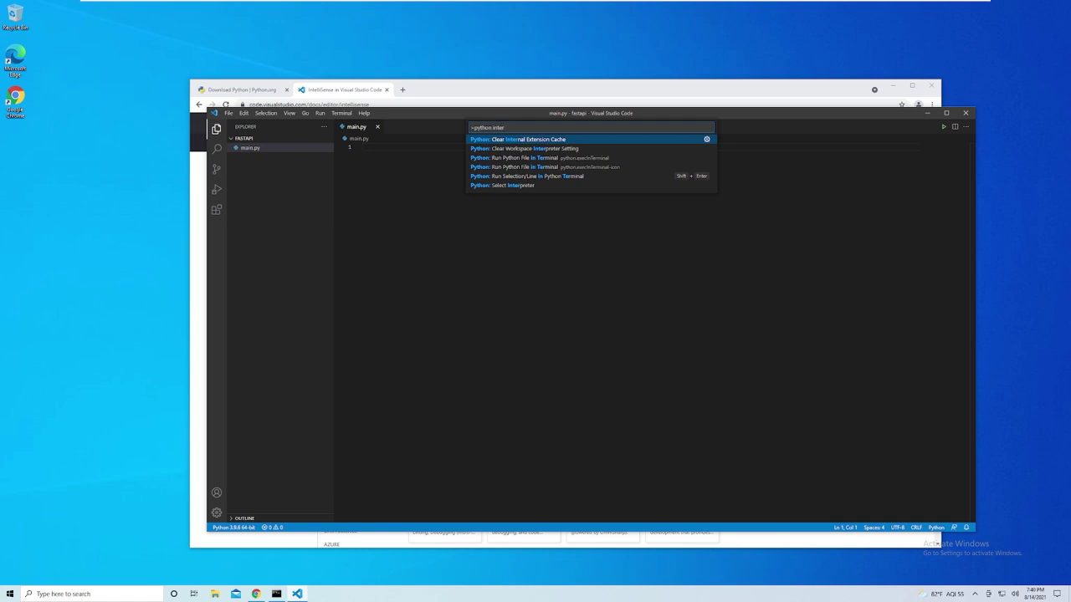
click(495, 186)
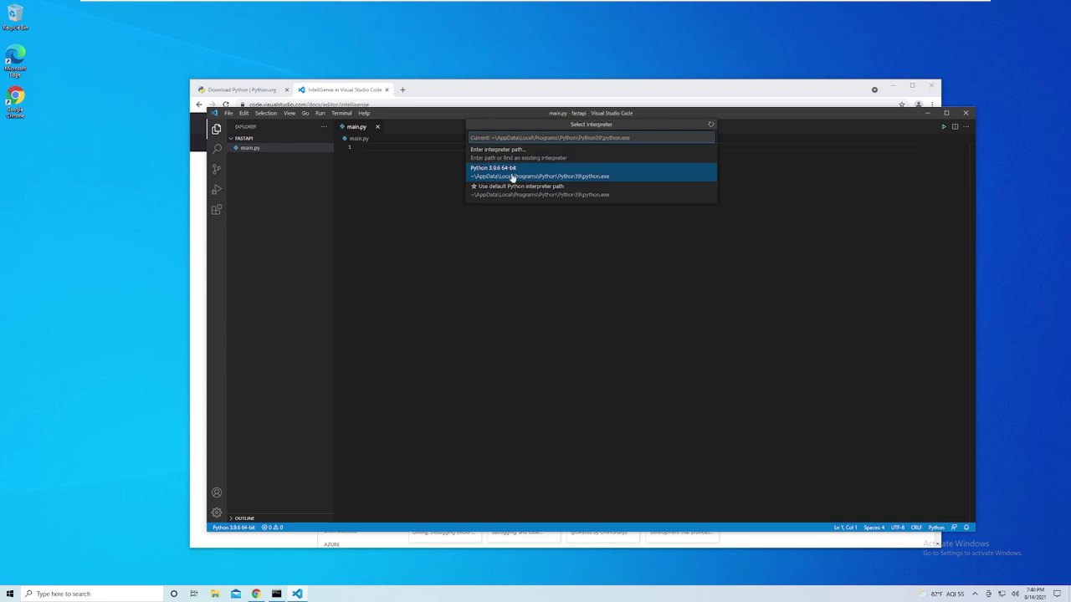
click(491, 157)
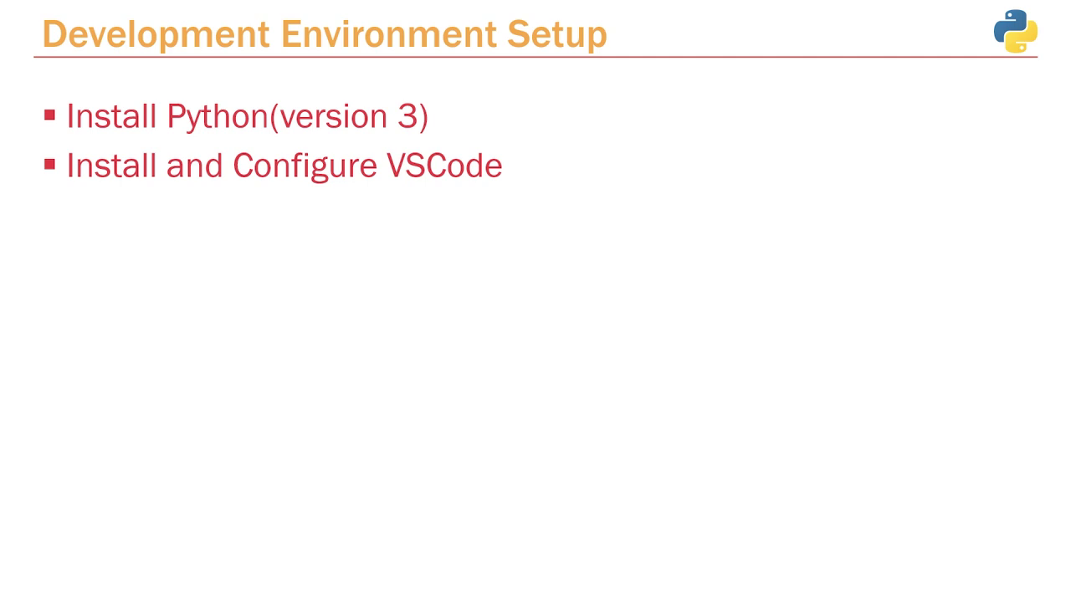
key(Right)
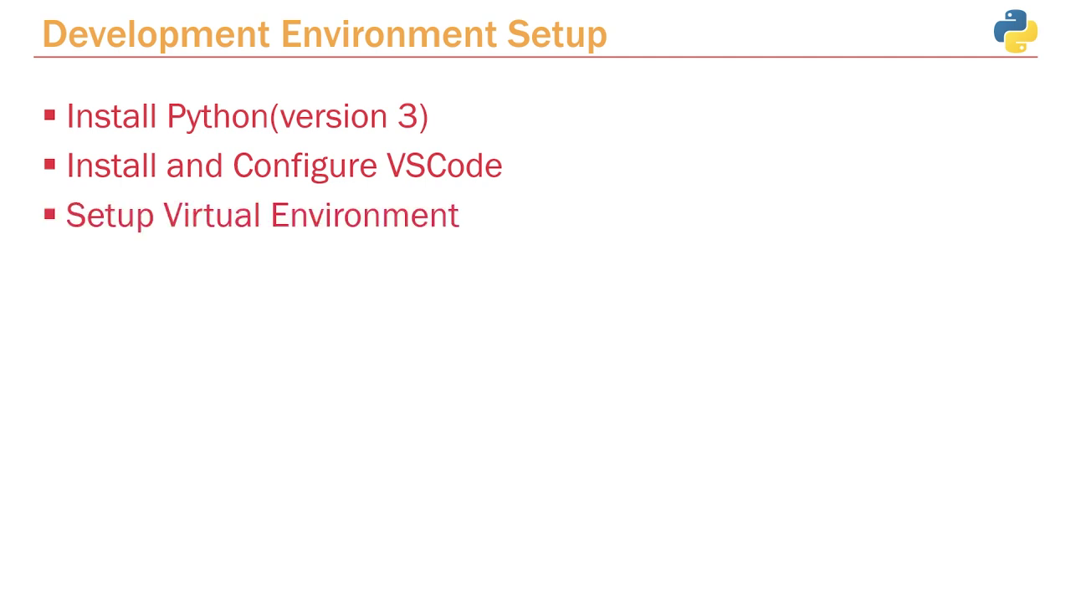
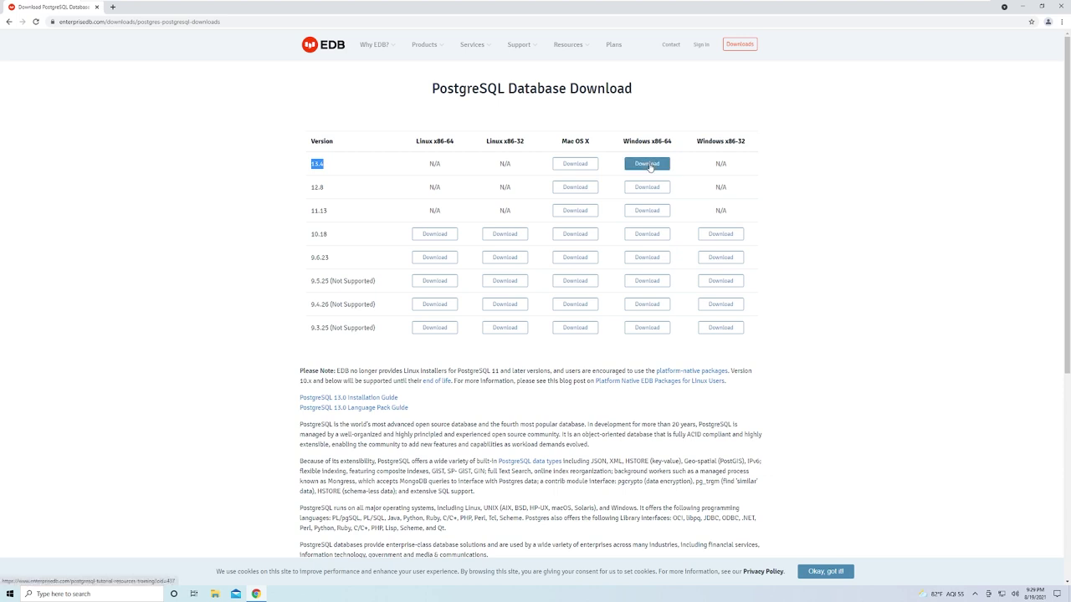
Download the PostgreSQL 13.4 Windows x86-64 installer, run it and approve the UAC prompt
click(655, 165)
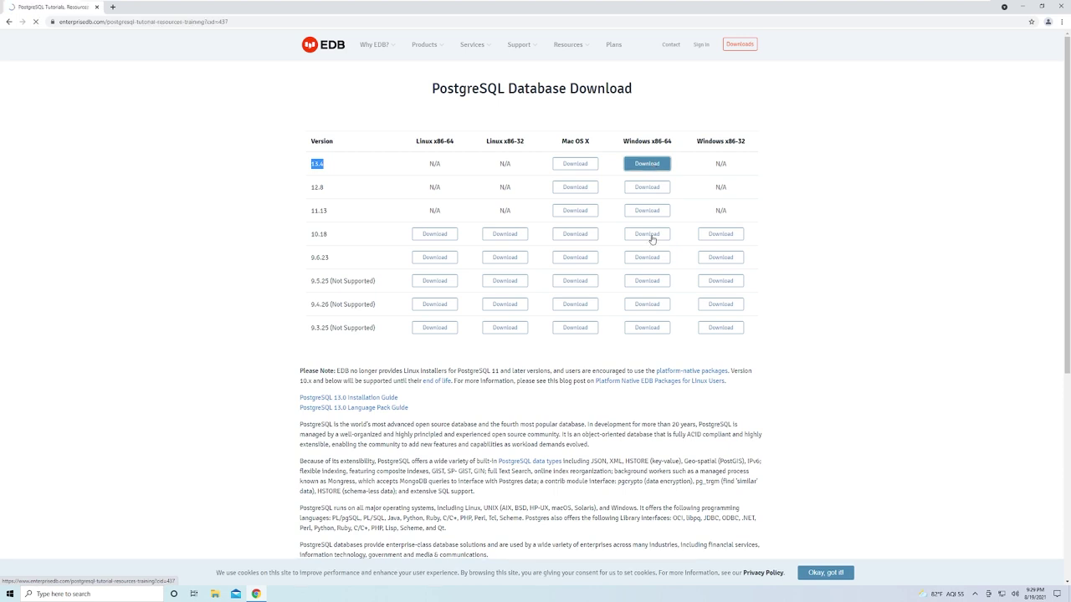
click(46, 576)
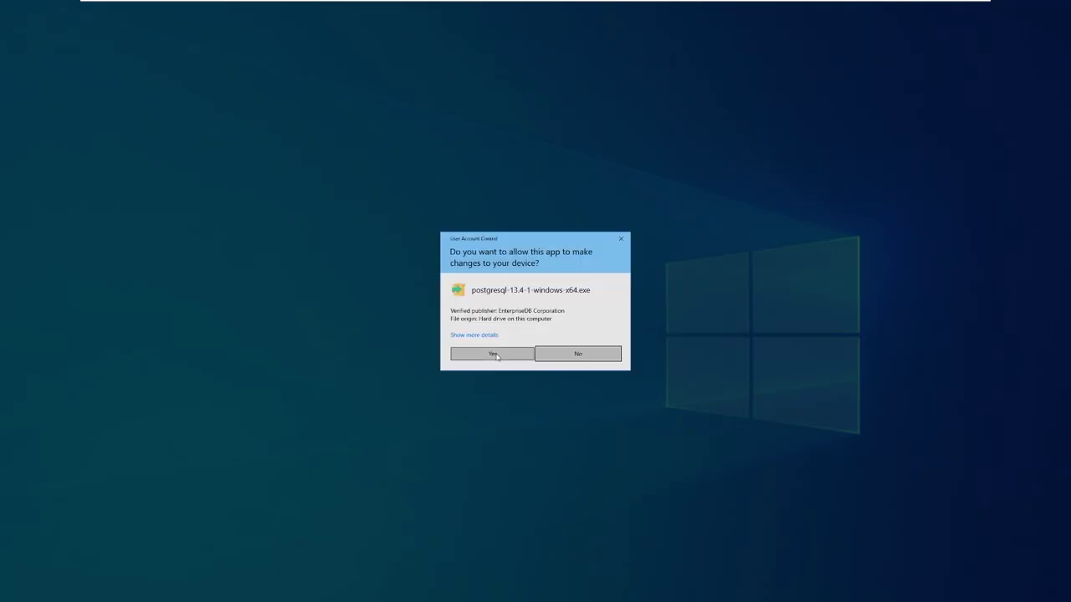
click(489, 354)
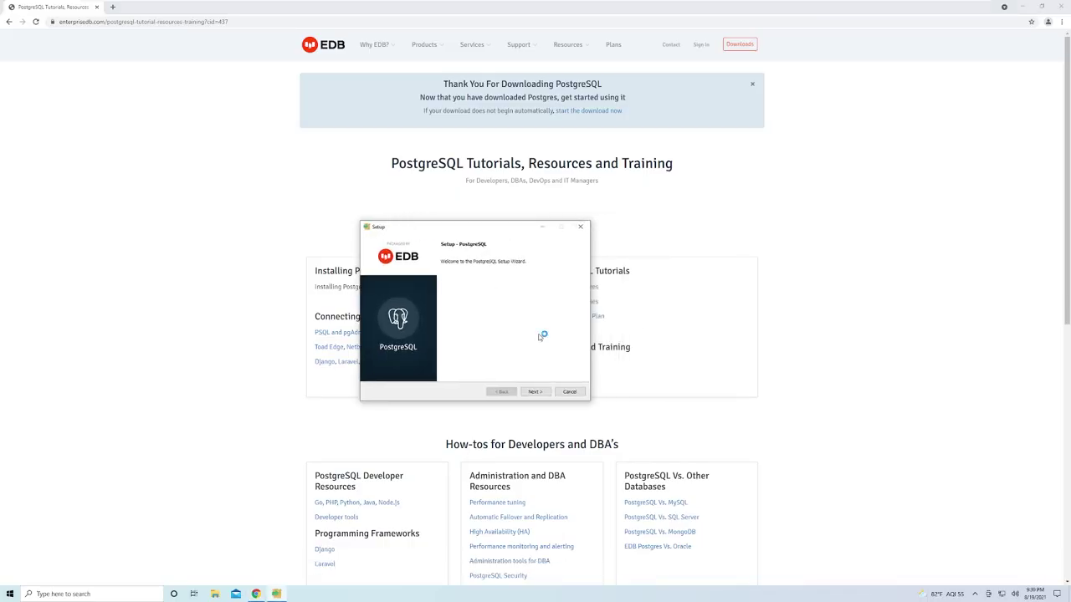
Keep the default installation and data directories and deselect the Stack Builder component
click(535, 392)
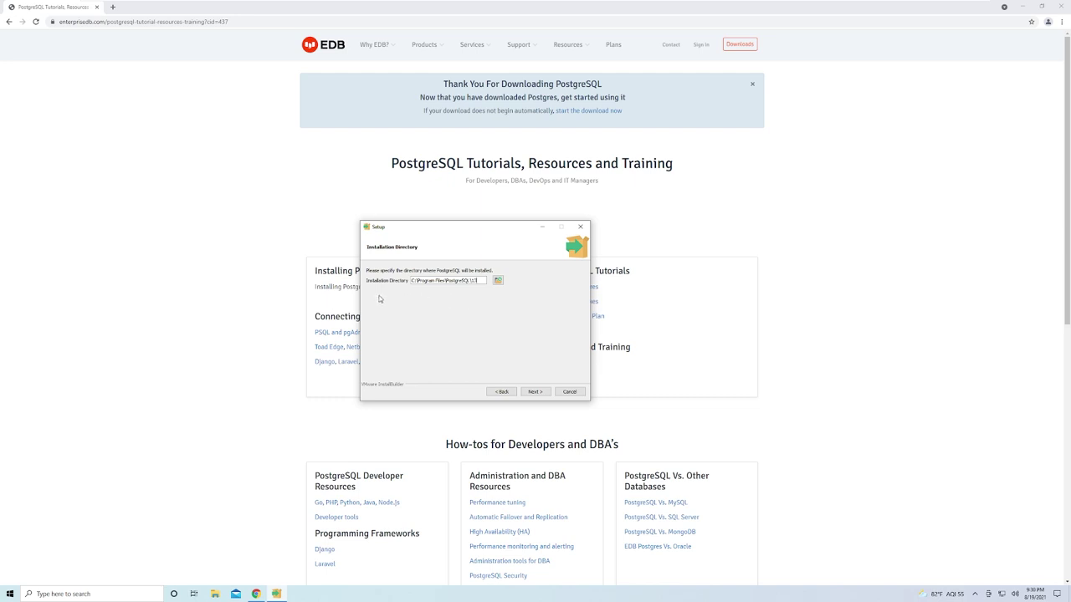
click(535, 391)
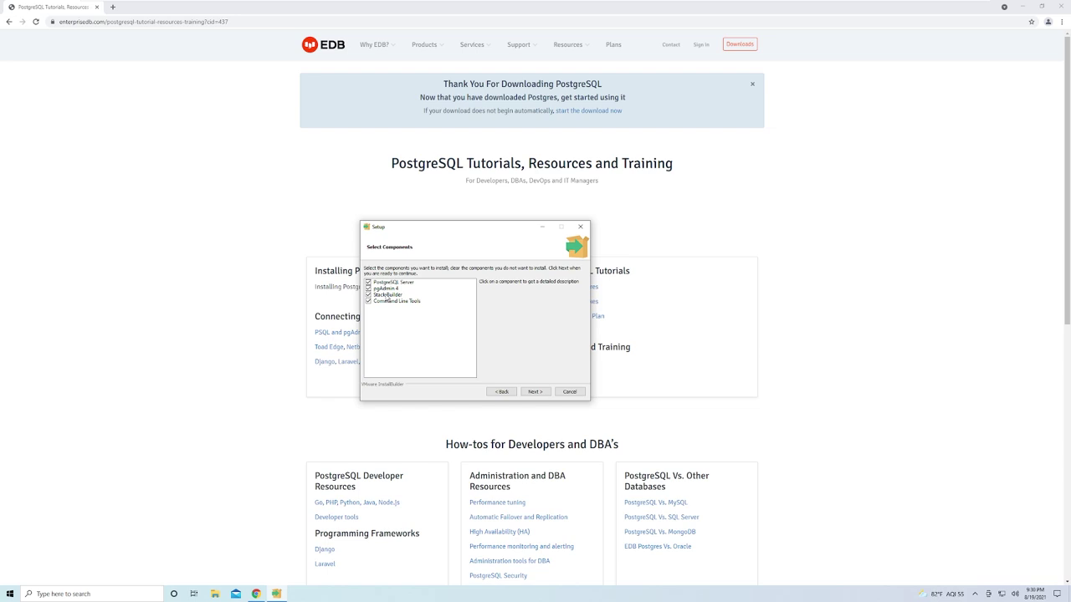
click(369, 295)
click(536, 391)
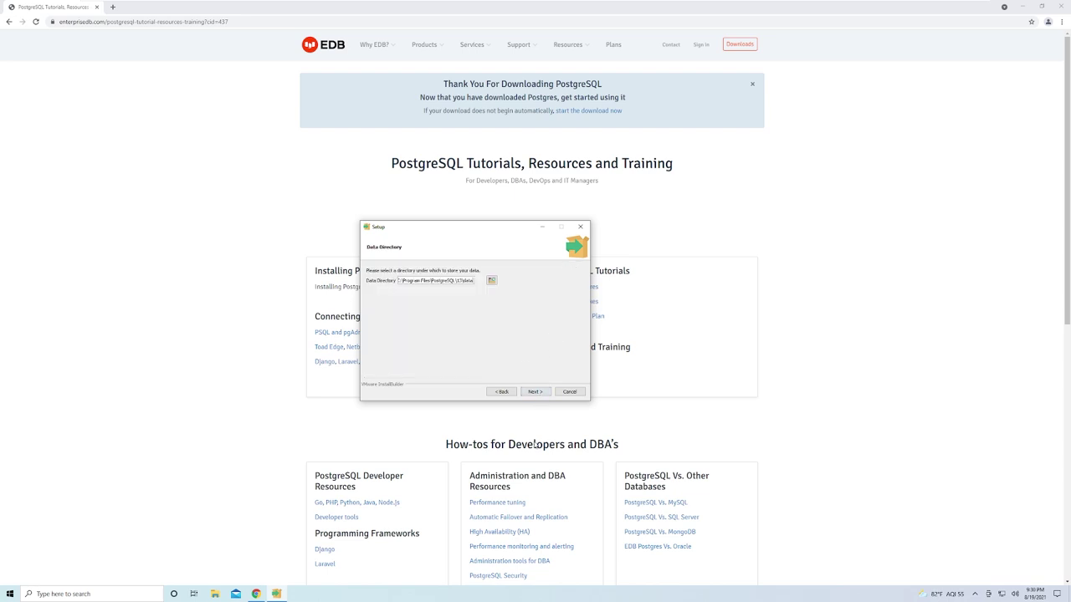
click(535, 392)
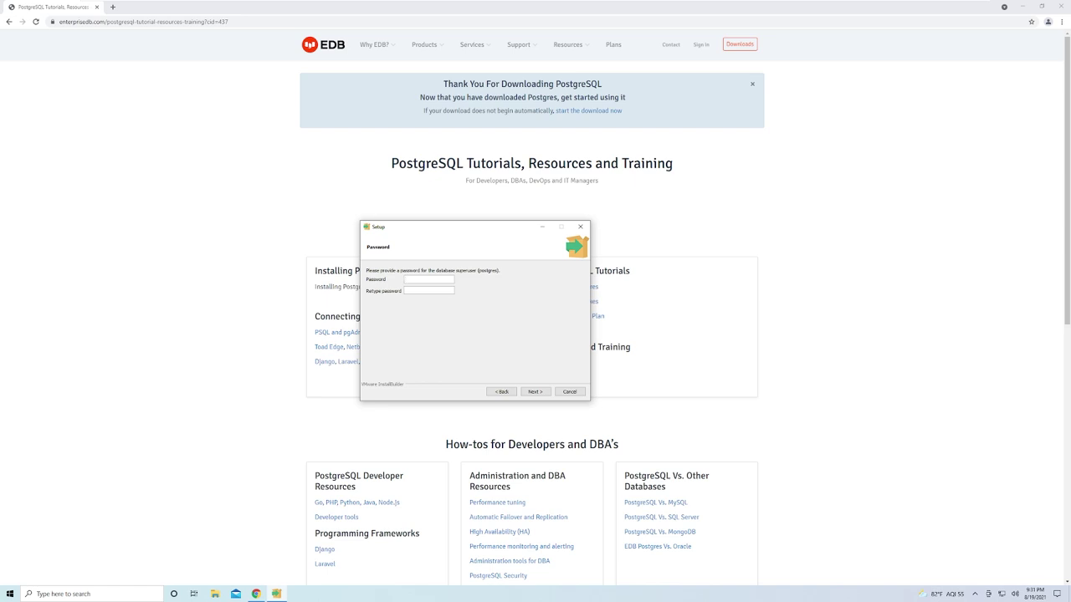
Enter and confirm the superuser password, keep port 5432 and default locale, and start installing
text(postgres)
key(Tab)
text(postgres)
click(535, 391)
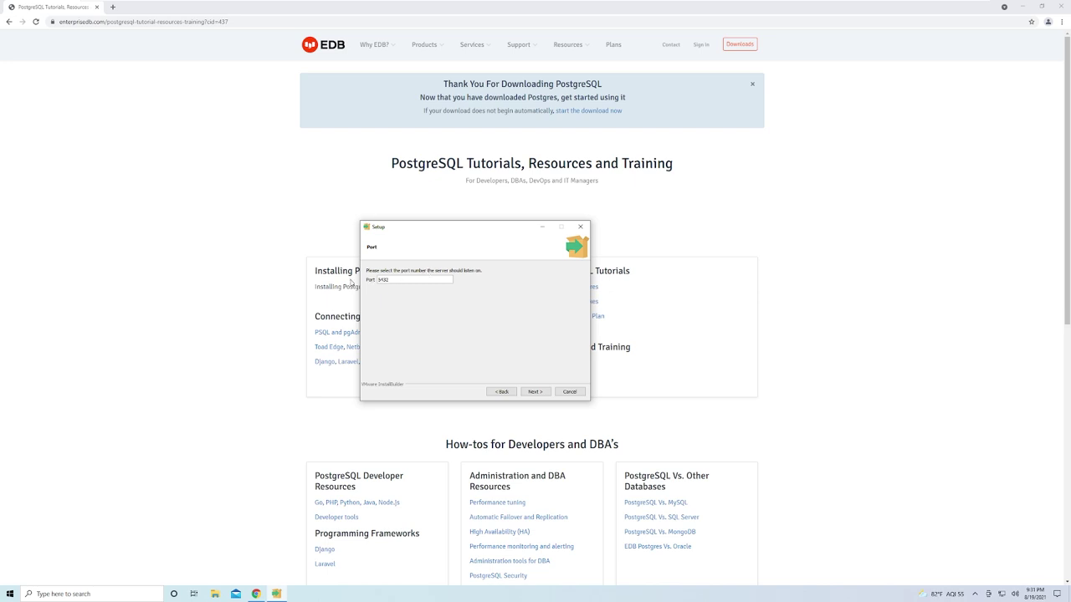
click(538, 393)
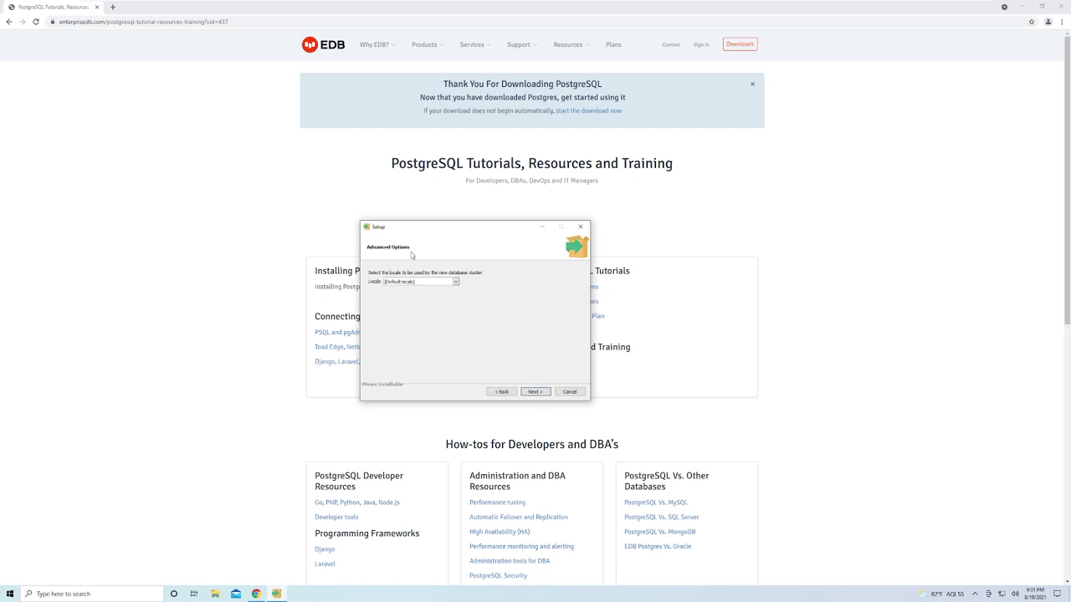
click(537, 393)
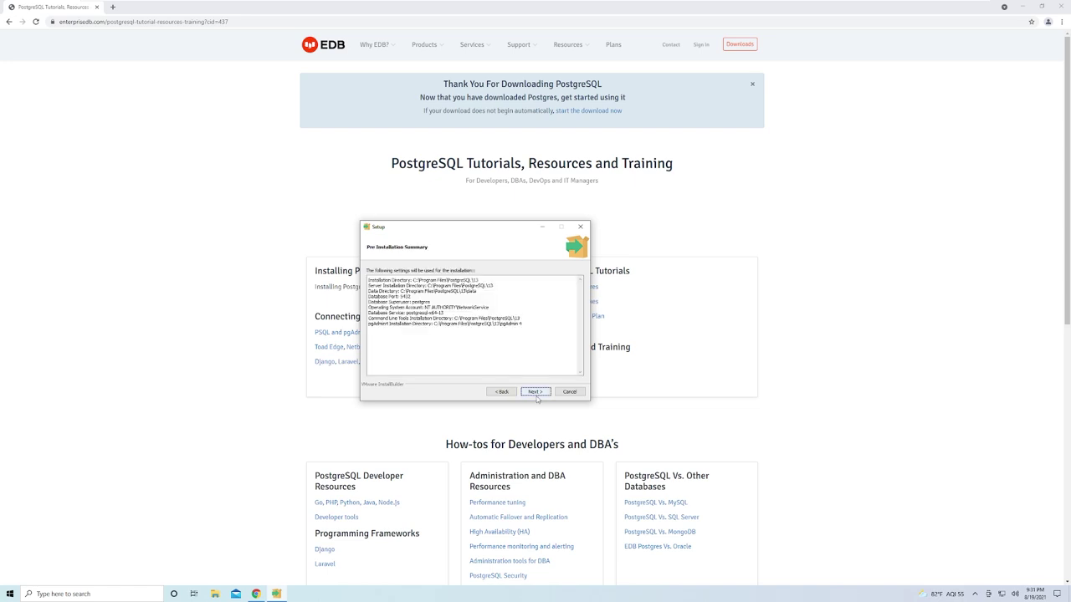
click(535, 392)
click(536, 393)
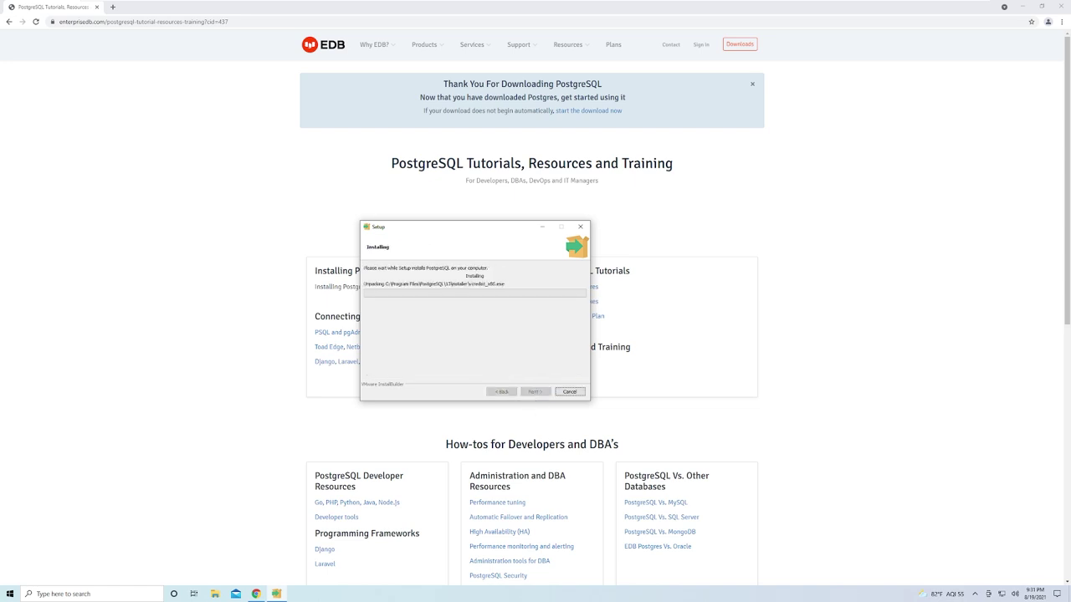
Finish the PostgreSQL installer and search Windows for 'pga' to find pgAdmin 4
click(535, 392)
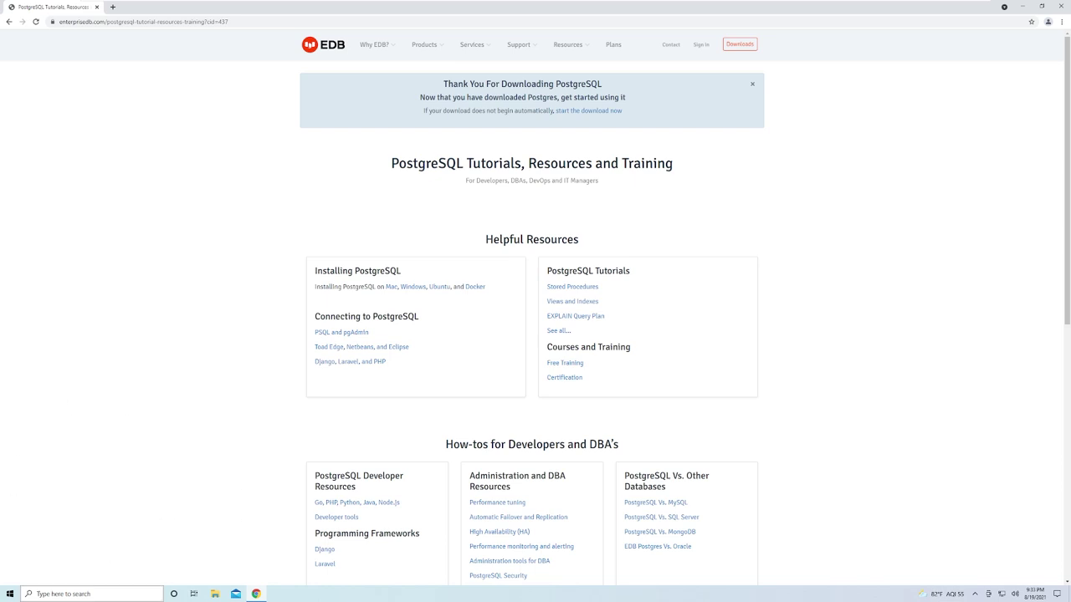
click(37, 595)
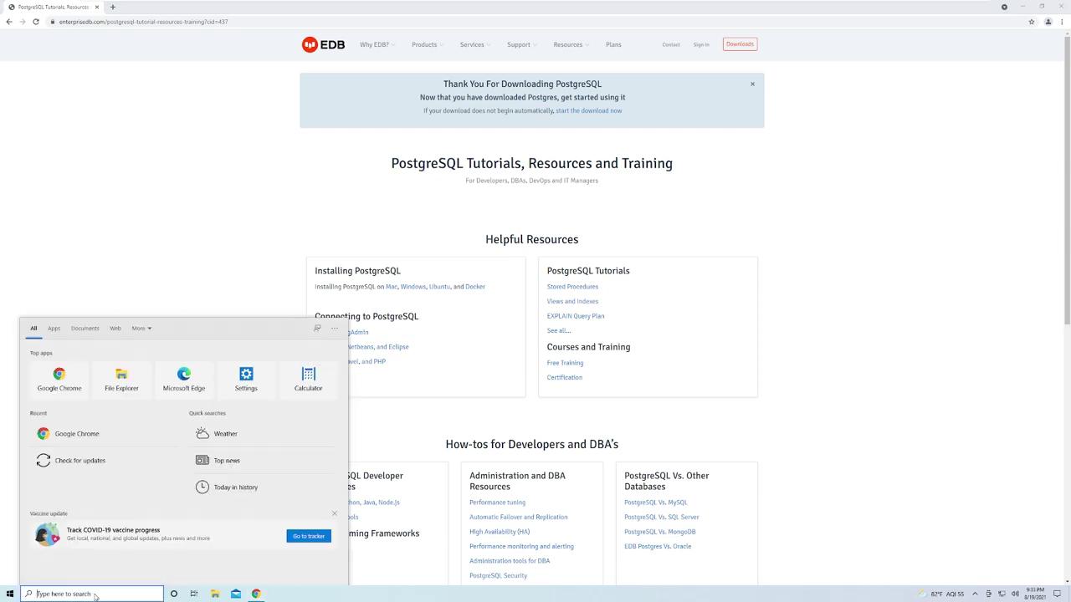
text(pga)
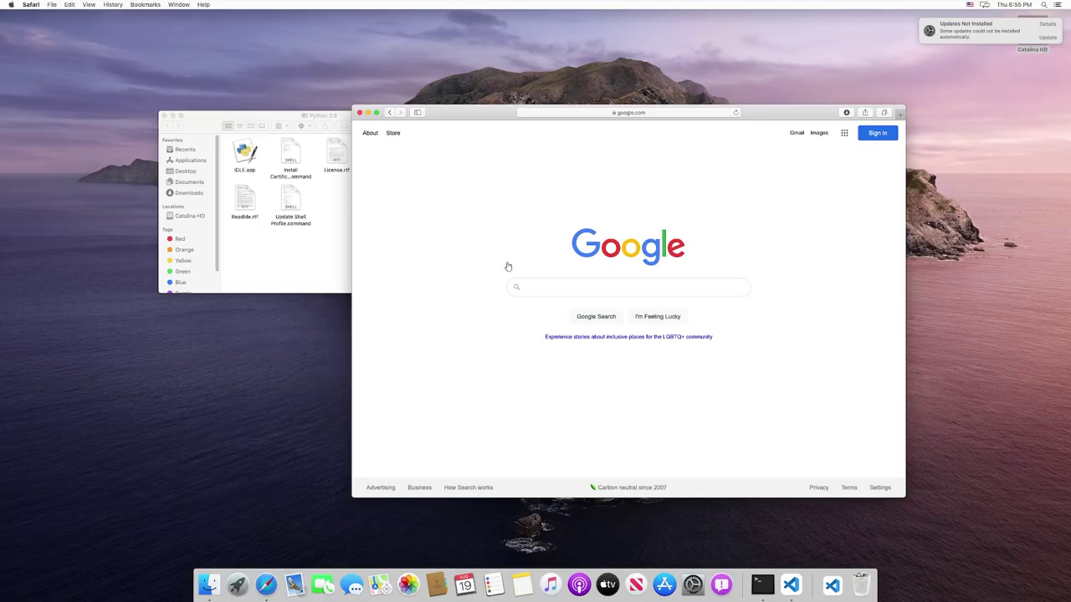
Google 'postgres' and go to the official PostgreSQL website's downloads page
click(559, 287)
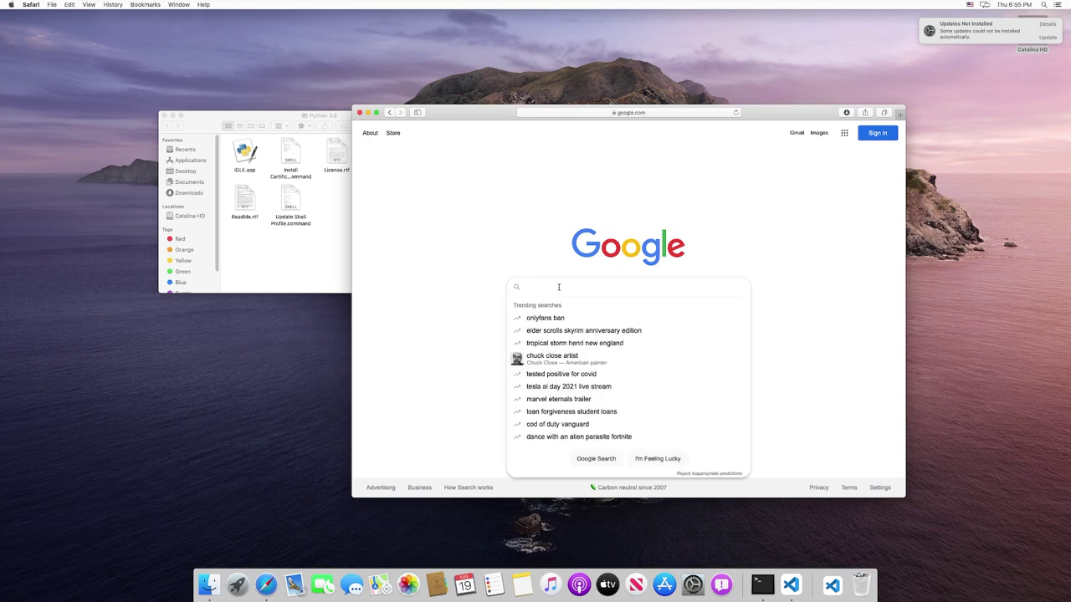
text(postgres)
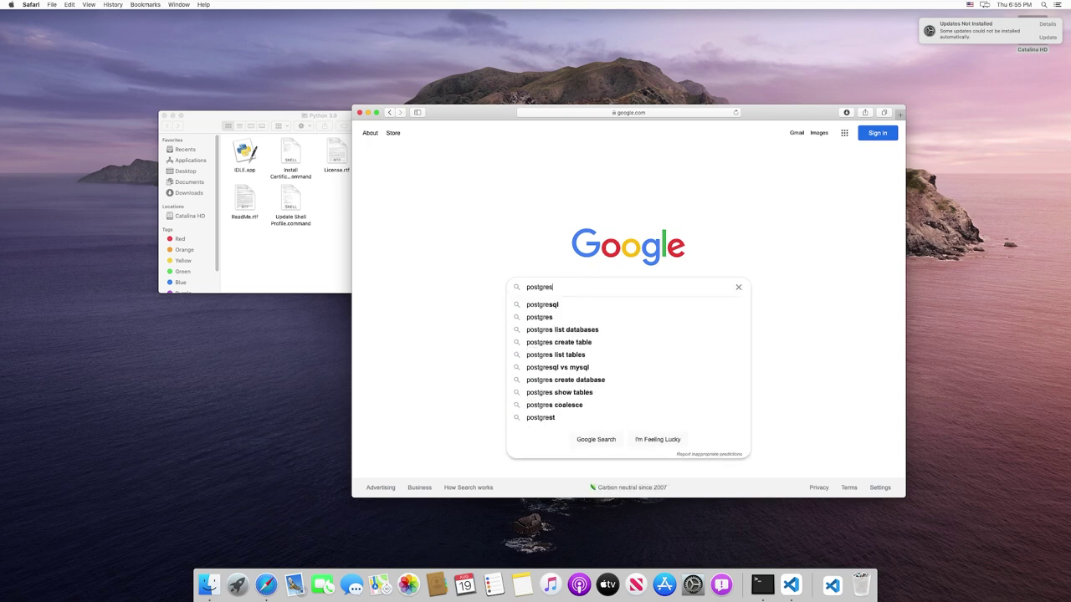
key(Return)
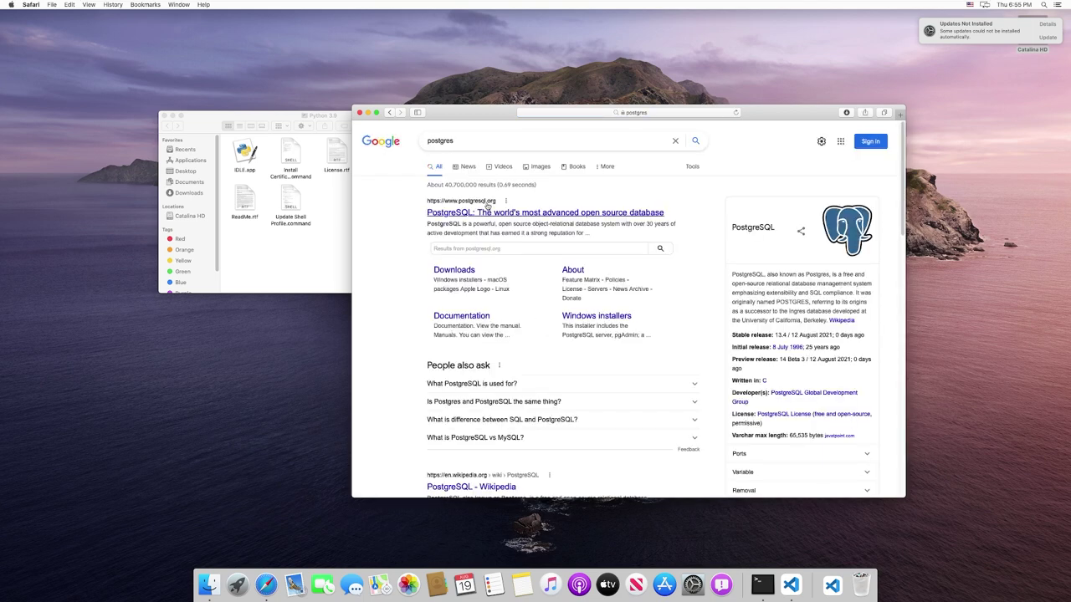
click(485, 213)
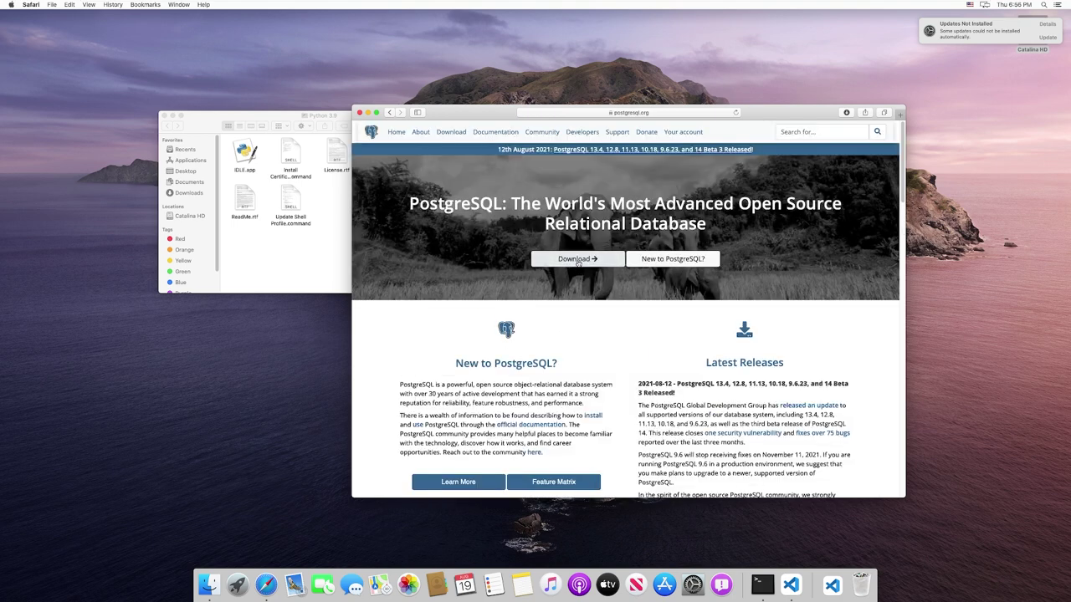
click(577, 261)
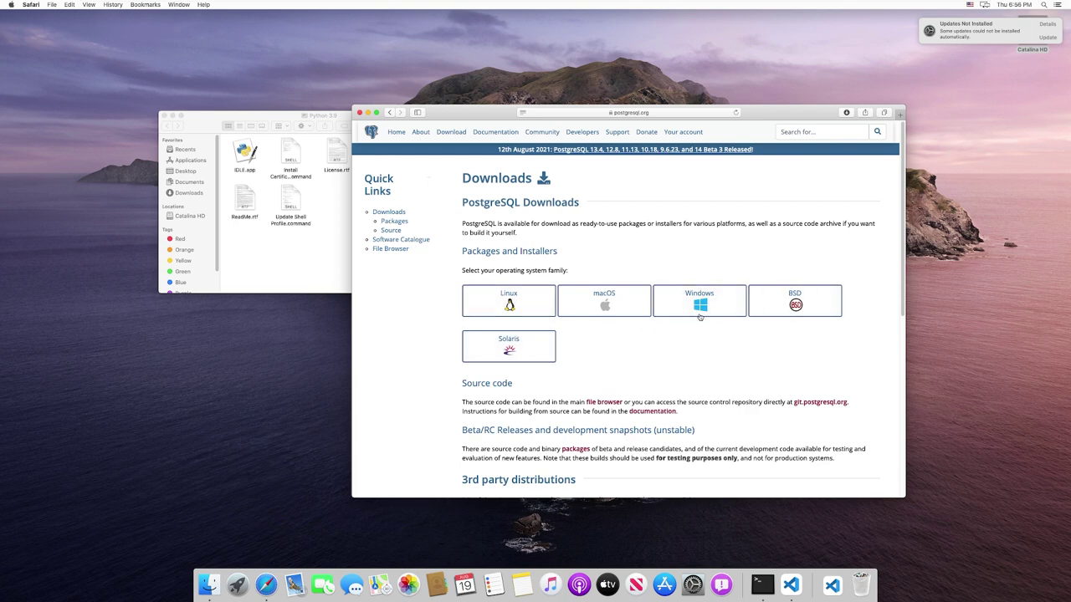
Choose macOS packages, go to the EDB page, and download the 13.4 Mac OS X installer
click(591, 307)
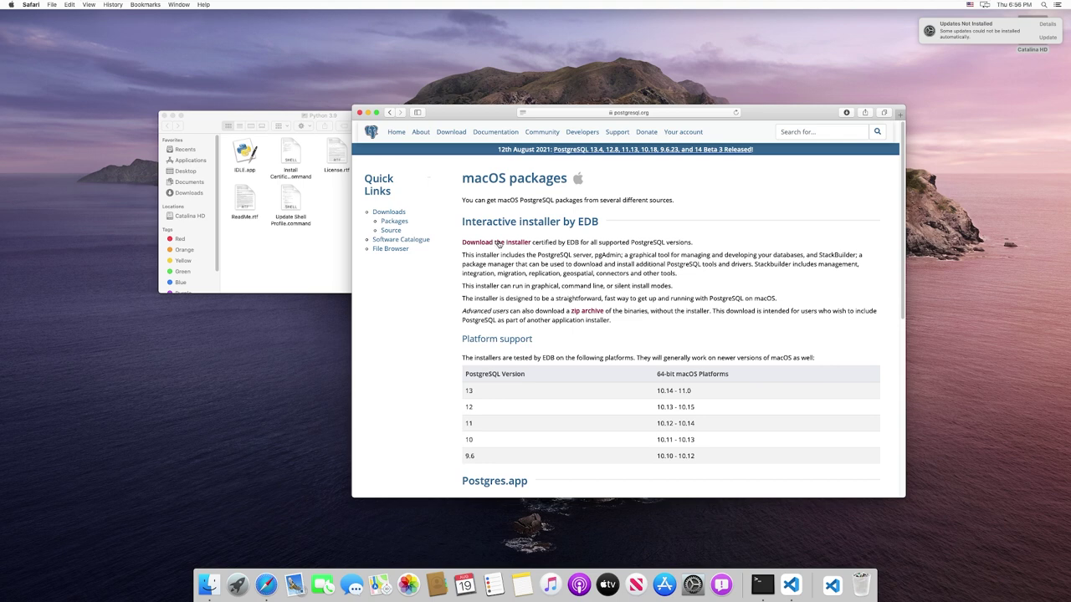
click(499, 243)
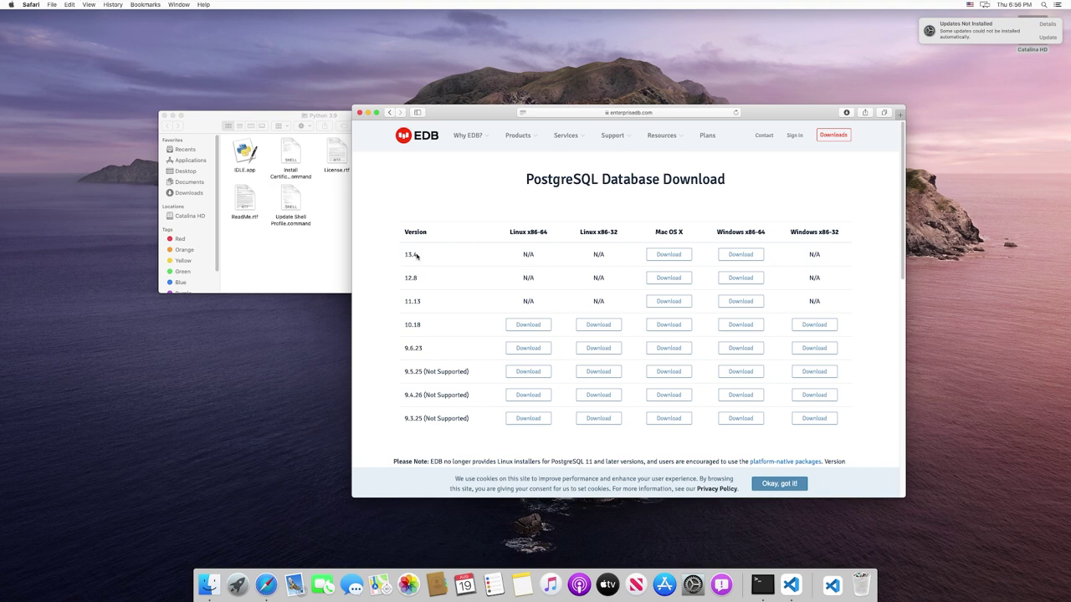
drag(405, 255, 415, 255)
click(433, 260)
click(668, 255)
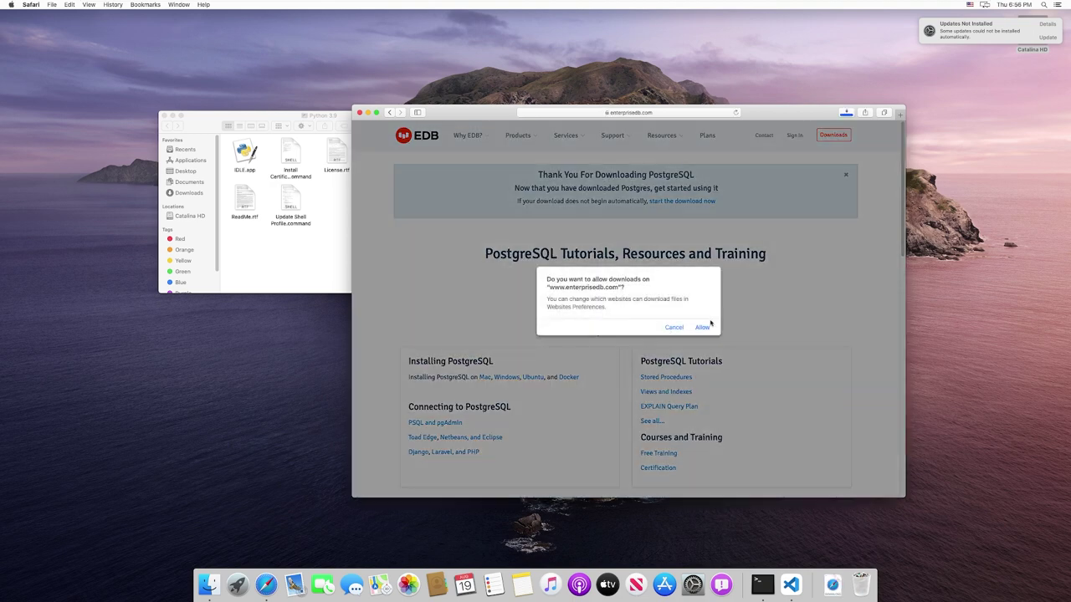
Allow the download and open the PostgreSQL 13.4 disk image from the Dock's Downloads stack
click(703, 327)
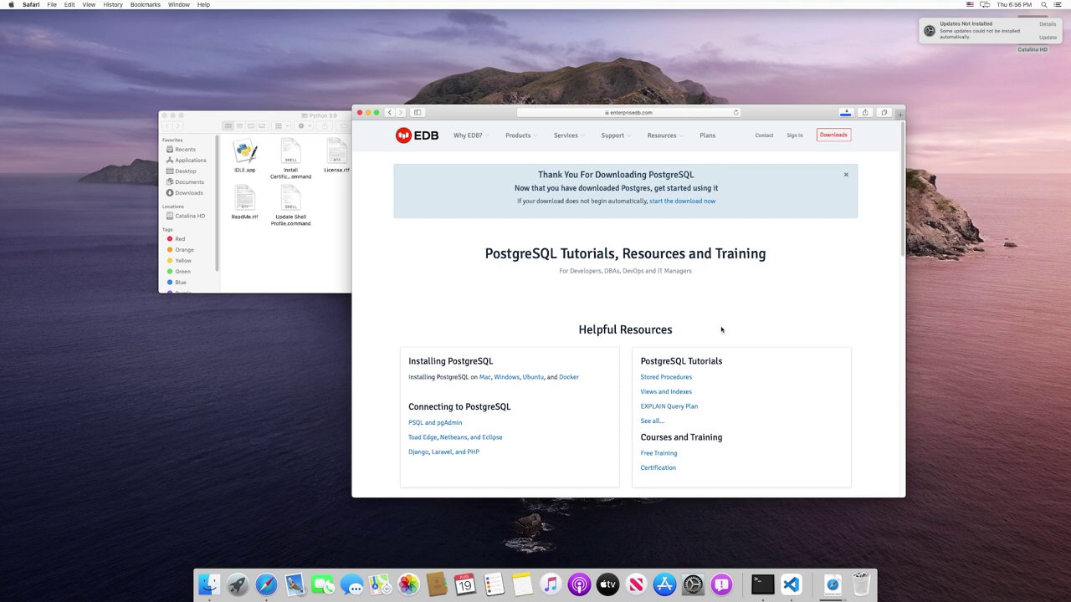
click(836, 579)
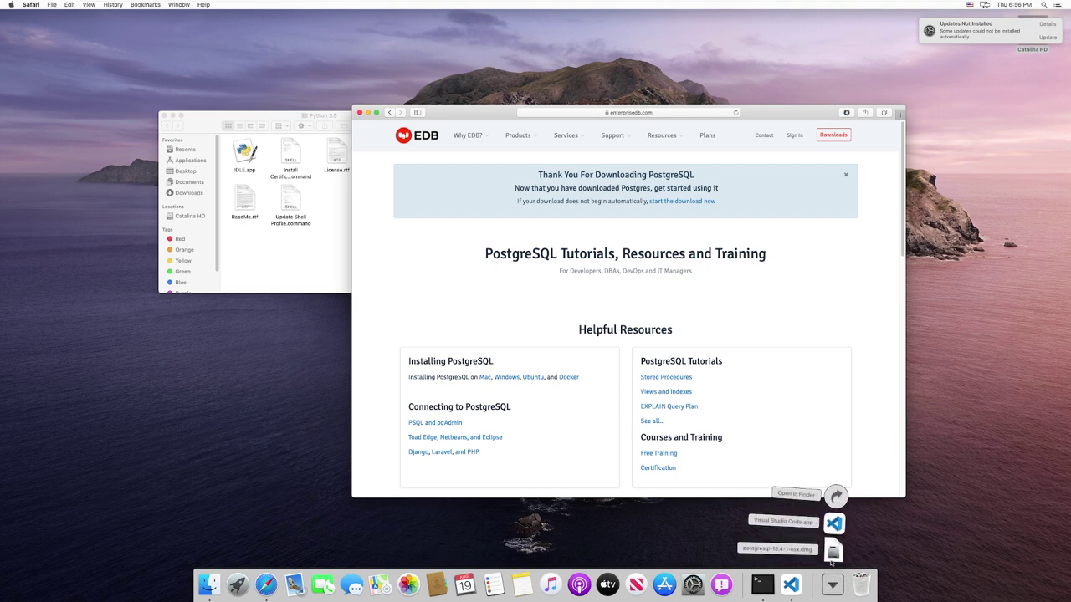
click(833, 552)
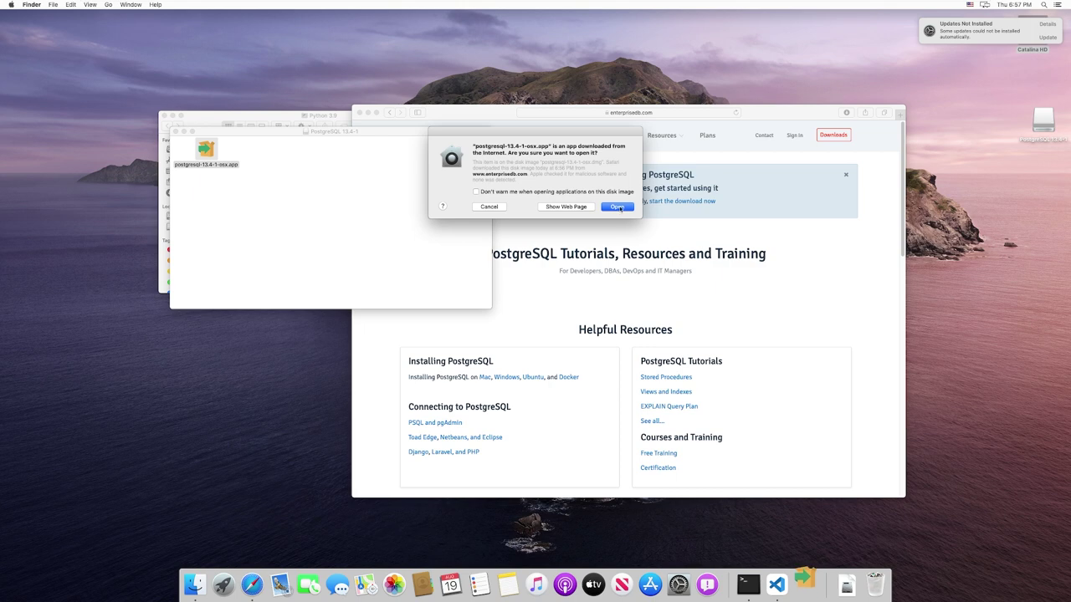
Approve the Gatekeeper warning, authorize with the account password, and pass the setup welcome page
click(616, 208)
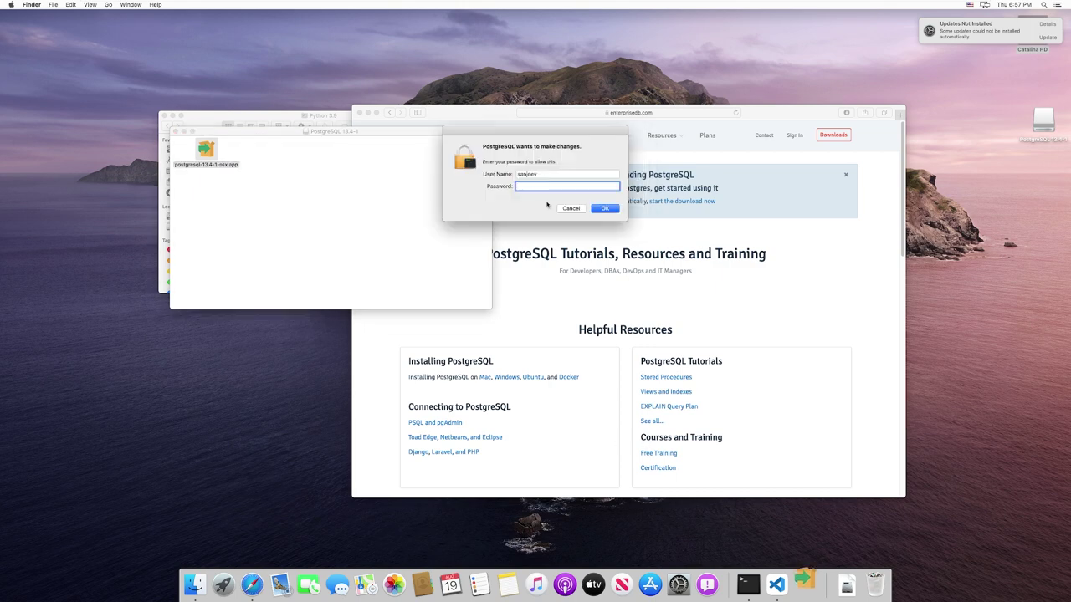
text(************)
key(Return)
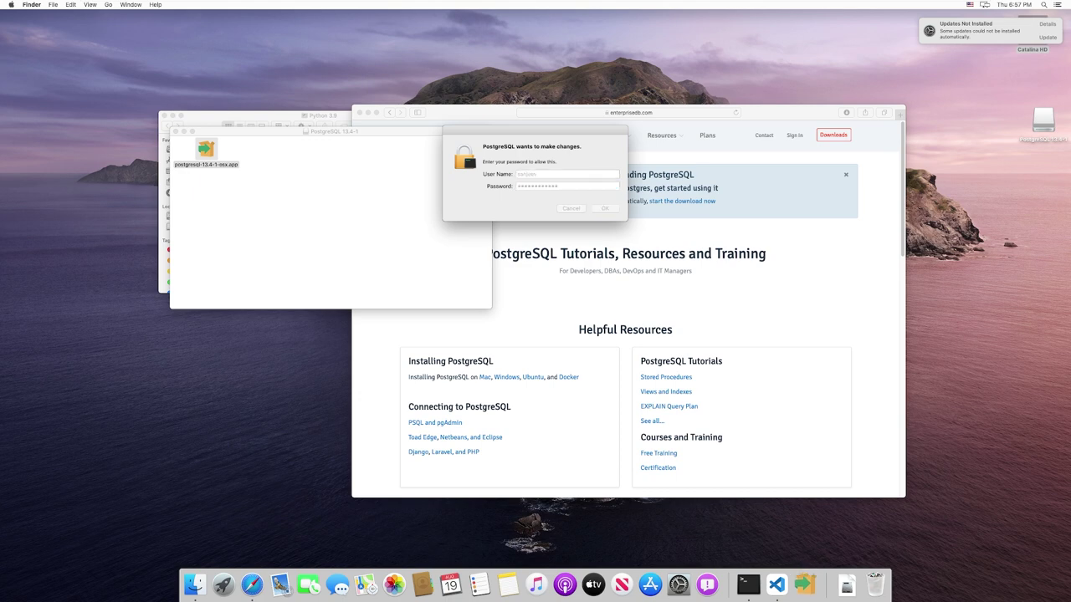
click(620, 365)
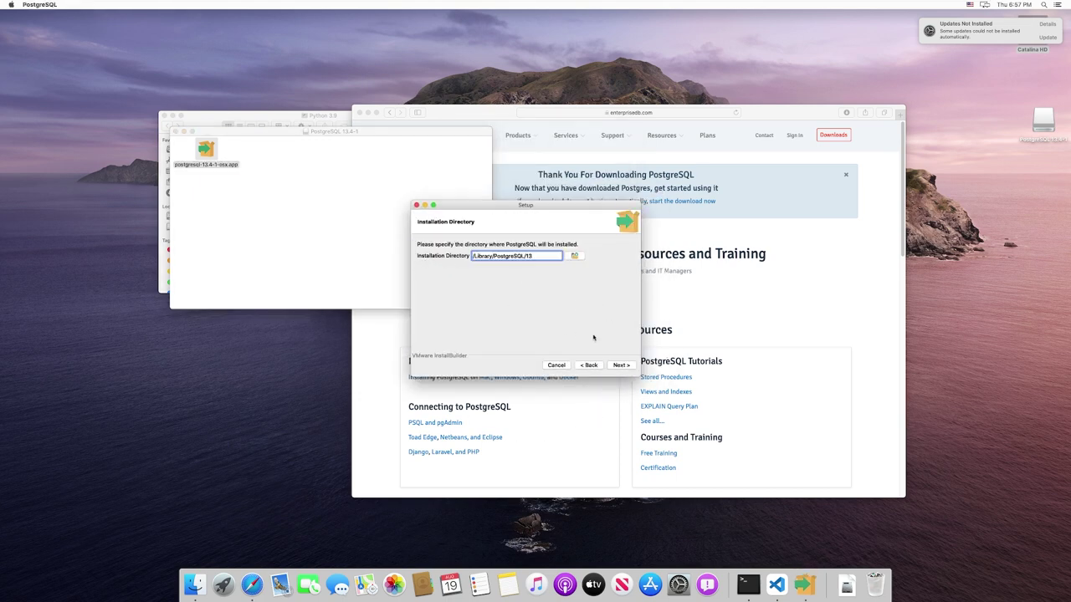
Keep /Library/PostgreSQL/13 as install directory, deselect Stack Builder, and keep the default data directory
click(620, 365)
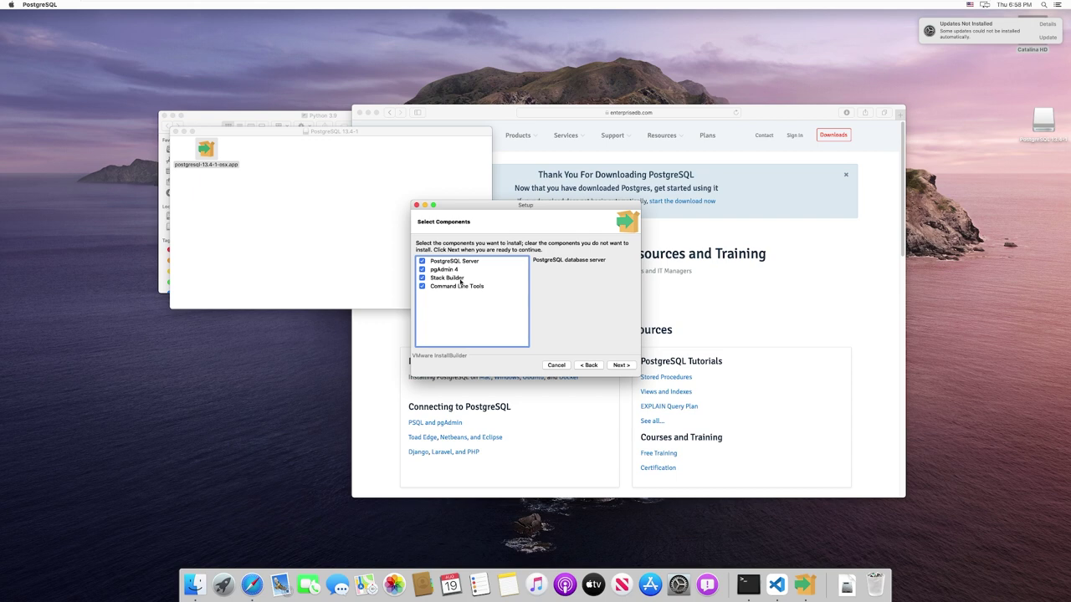
click(422, 278)
click(621, 365)
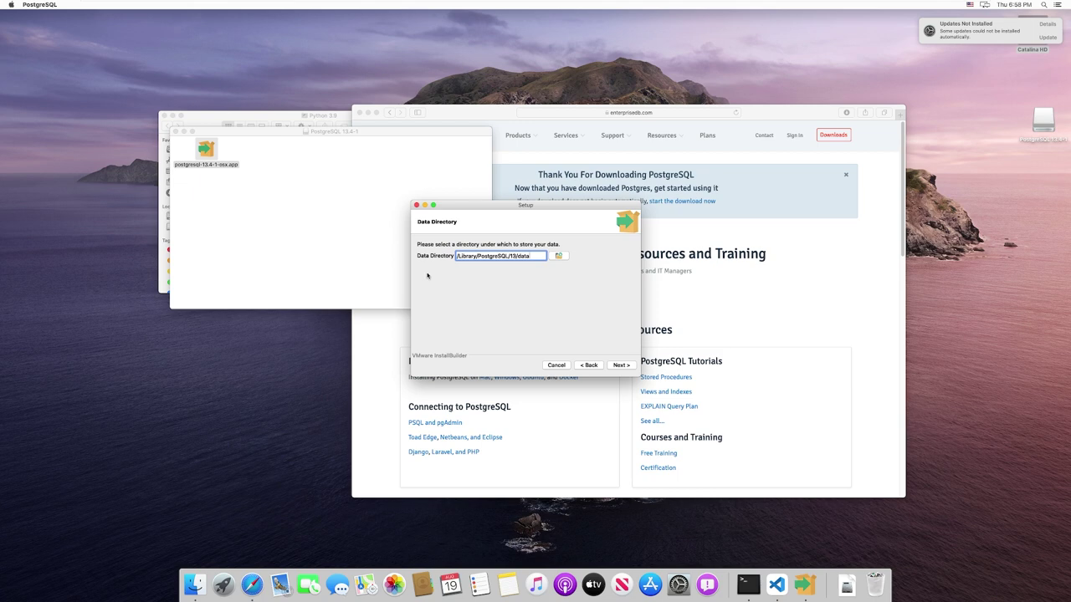
click(619, 365)
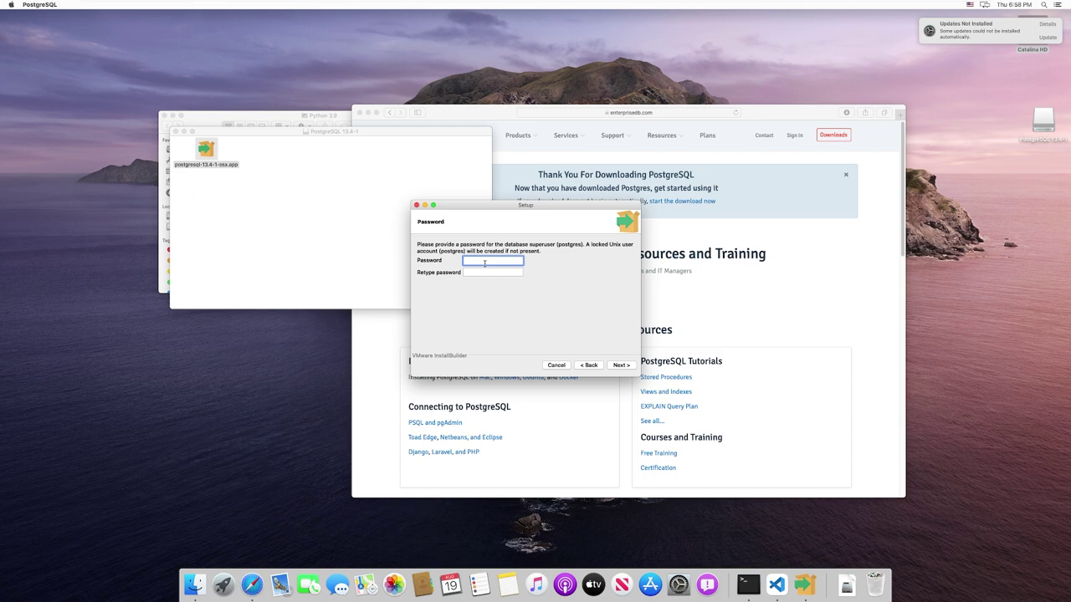
Enter and confirm the superuser password, keep port 5432 and default locale, and start installing
key(Tab)
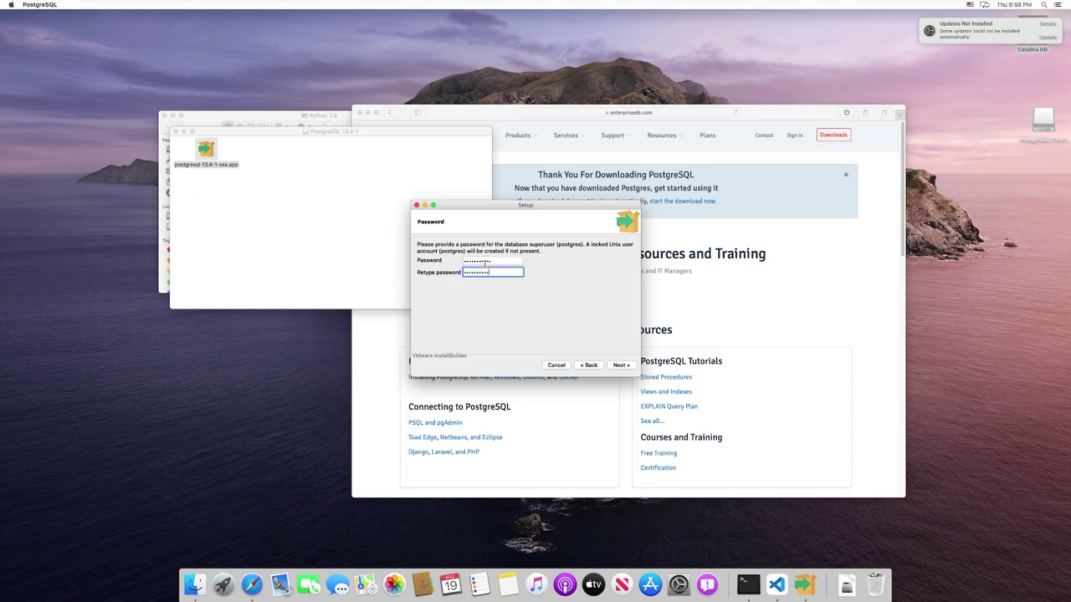
key(Return)
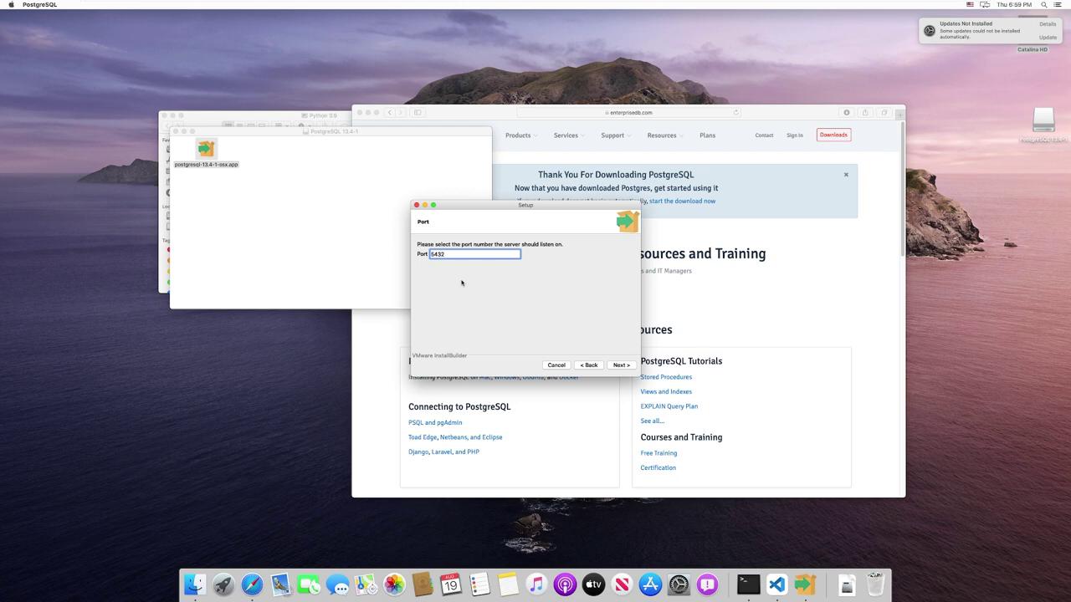
click(622, 367)
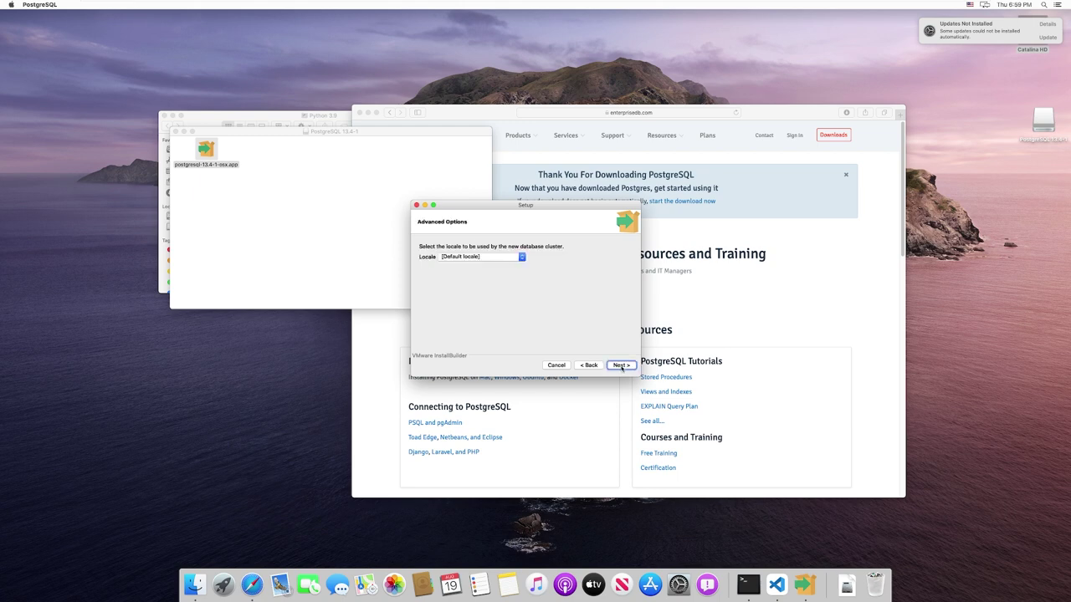
click(622, 367)
click(621, 368)
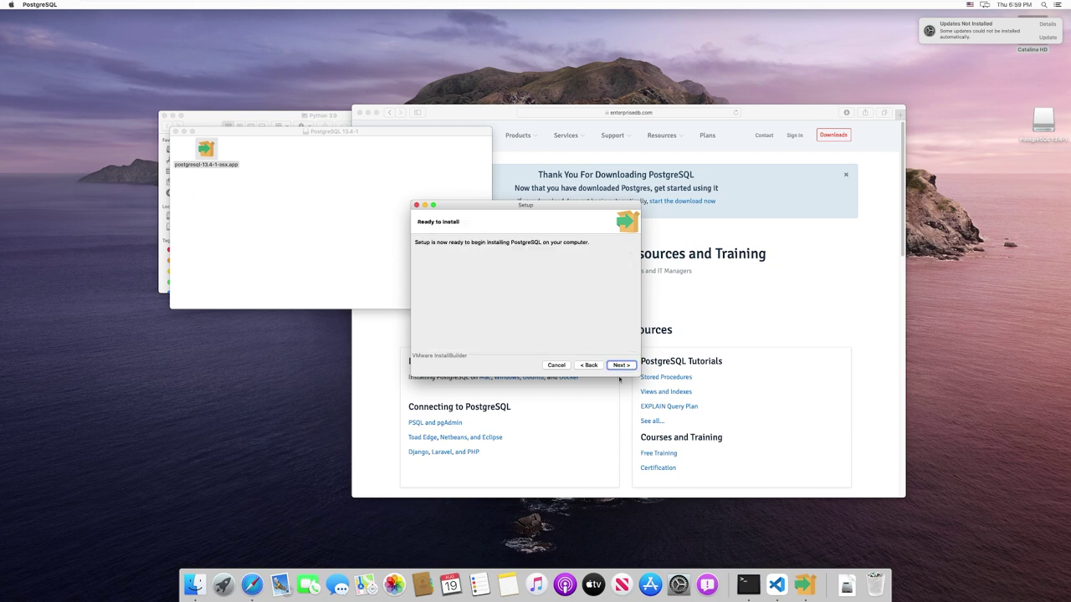
click(621, 367)
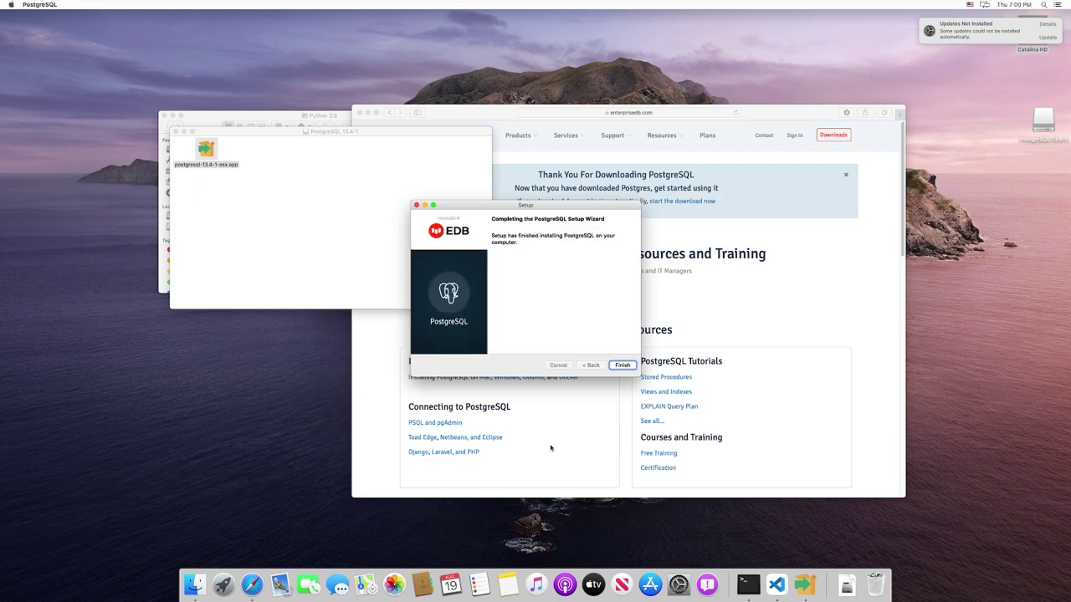
Close the finished setup wizard and search Spotlight for 'pgadmin'
click(623, 365)
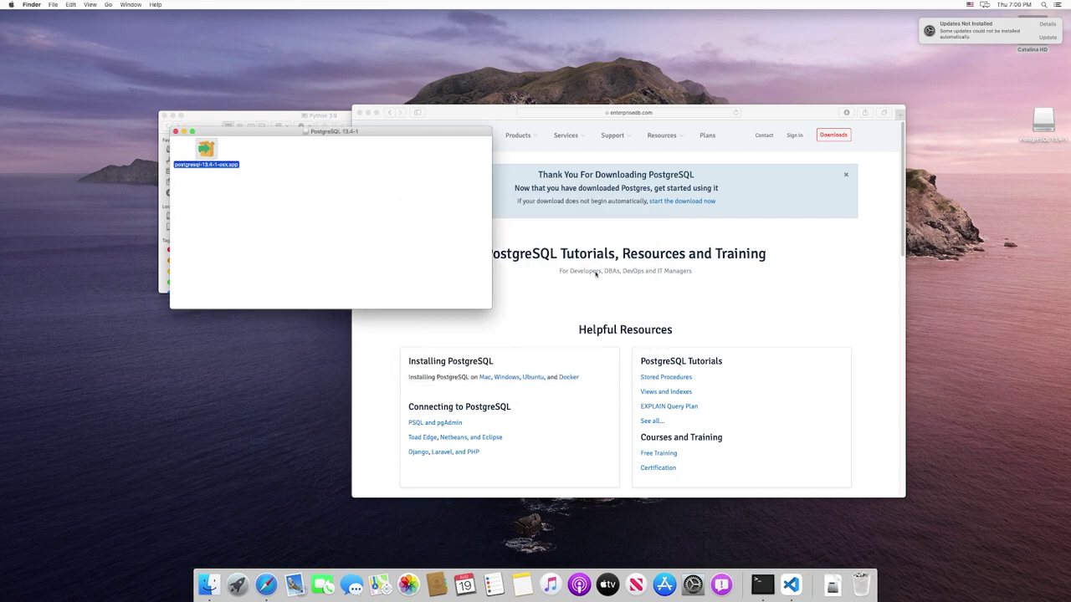
click(1043, 5)
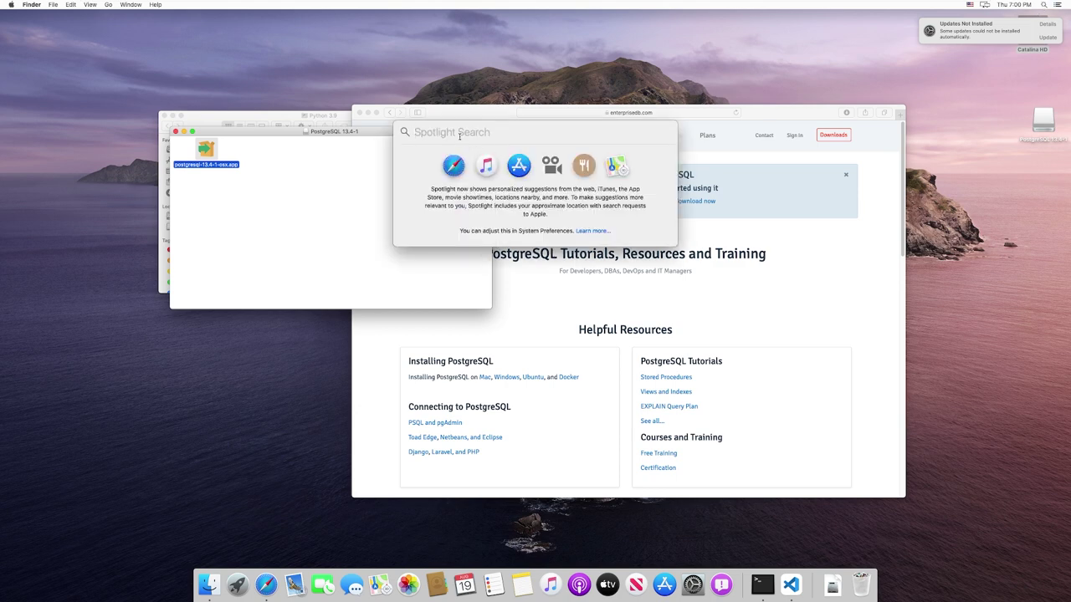
text(pg)
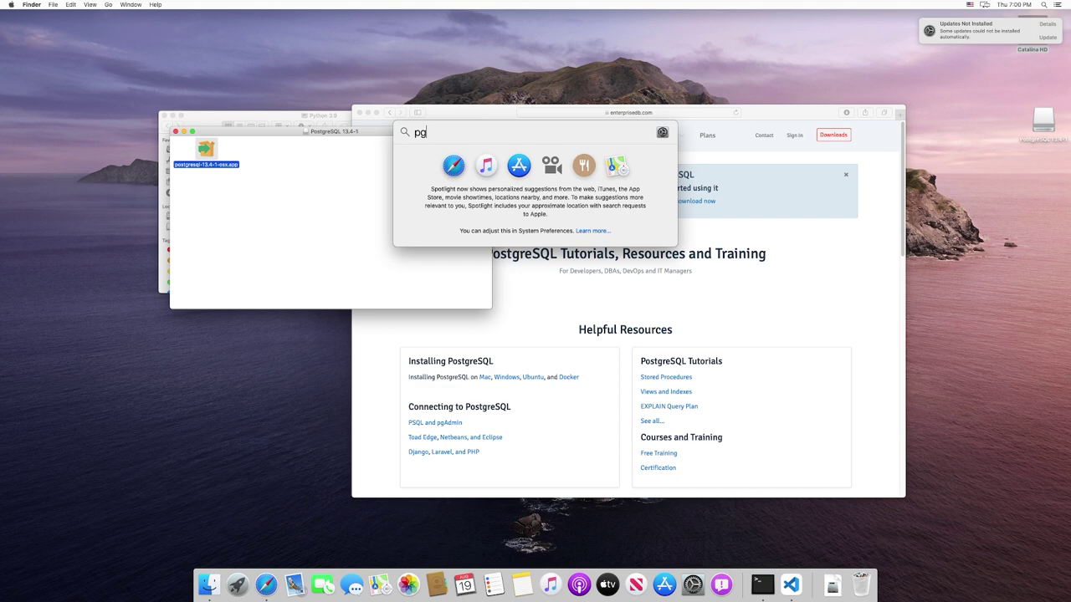
text(admin)
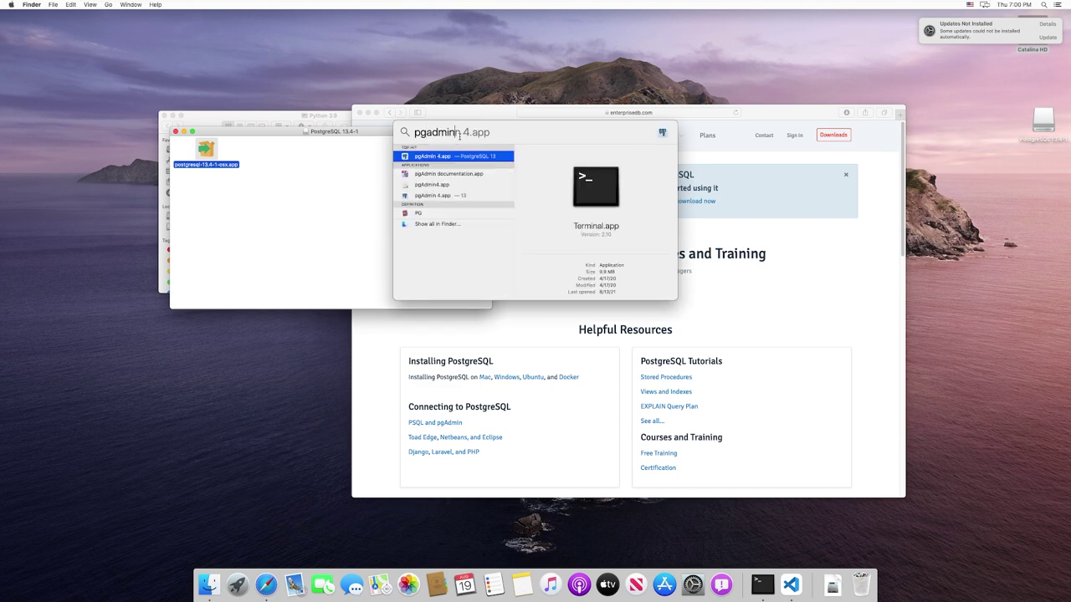